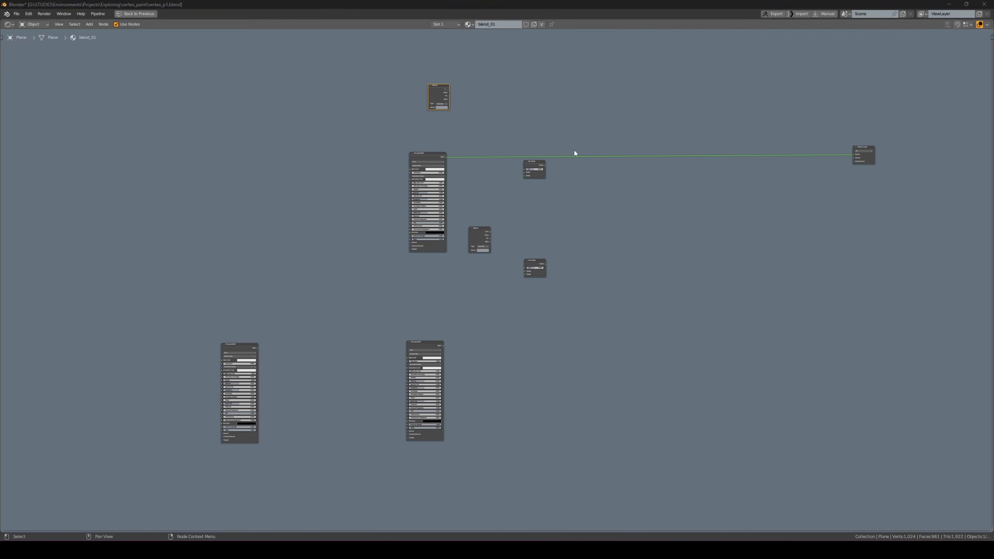
Run Principled Texture Setup on the upper Principled BSDF with the roughness, normal, displacement and albedo JPGs from the Quixel grass_wild folder
{"action": "left_click", "coordinate": [421, 157]}
{"action": "key", "text": "ctrl+shift+t"}
{"action": "left_click", "coordinate": [449, 138]}
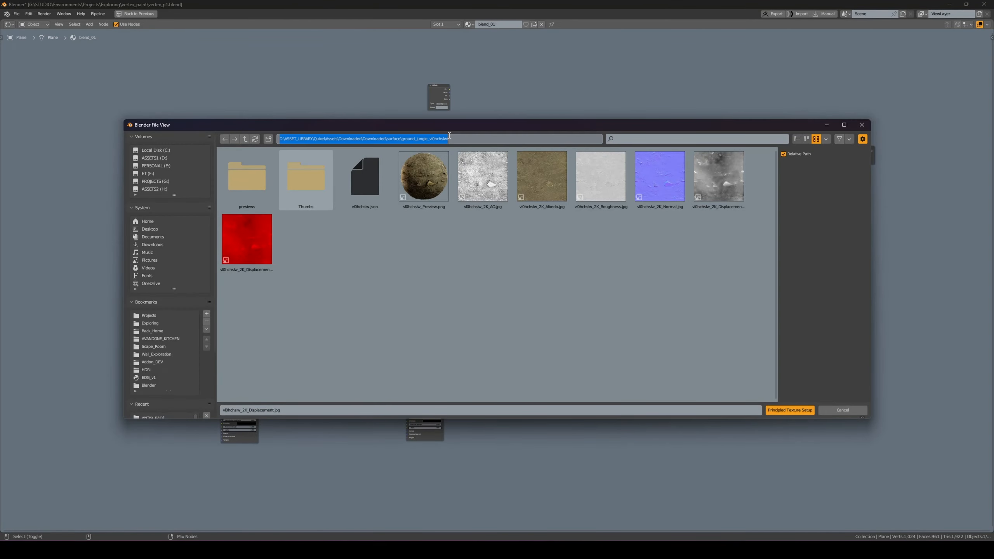
{"action": "type", "text": "D:\\ASSET_LIBRARY\\Quixel\\Assets\\Downloaded\\Downloaded\\surface\\grass_wild_rm5kpip0"}
{"action": "key", "text": "Return"}
{"action": "left_click", "coordinate": [362, 175]}
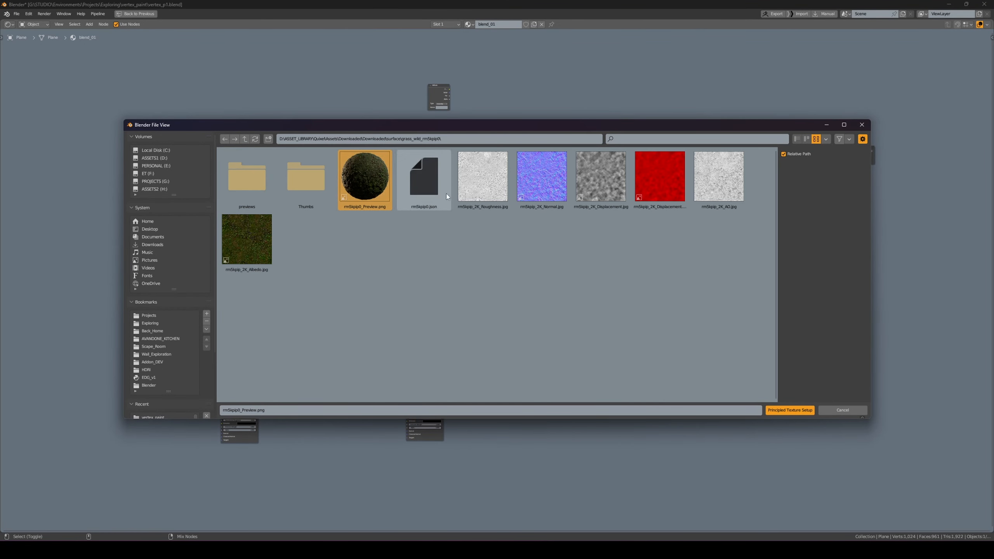
{"action": "left_click", "coordinate": [478, 192]}
{"action": "left_click", "coordinate": [540, 193], "text": "shift"}
{"action": "left_click", "coordinate": [597, 207], "text": "shift"}
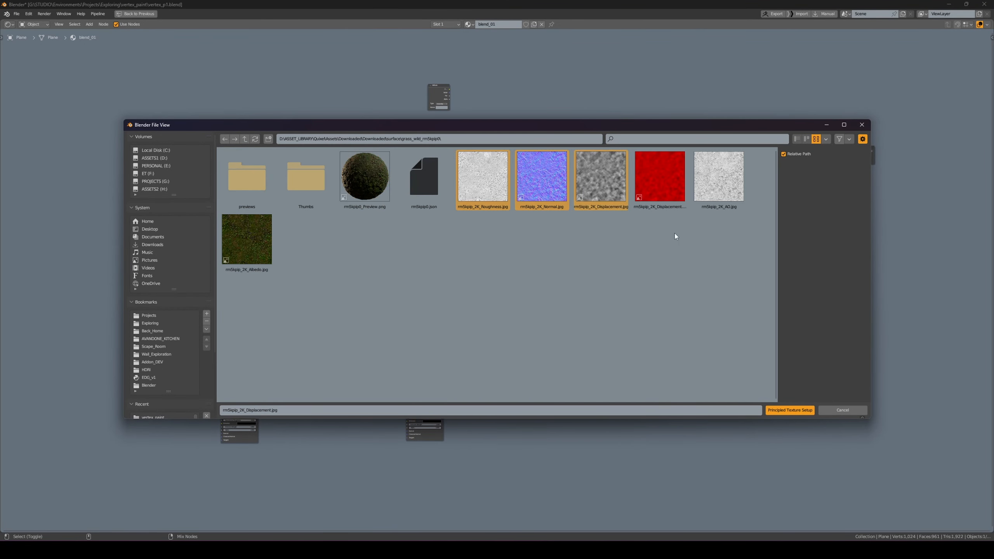
{"action": "left_click", "coordinate": [237, 251], "text": "shift"}
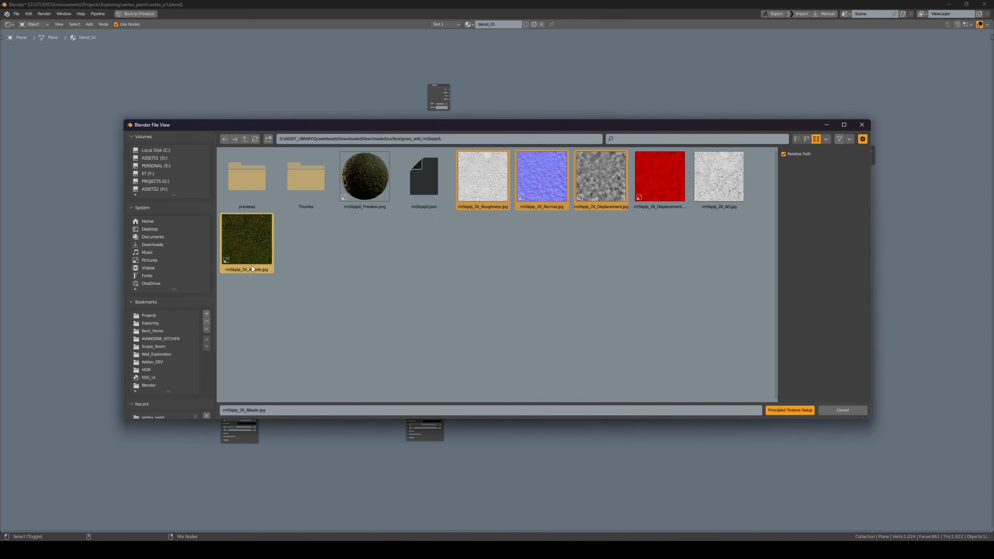
{"action": "left_click", "coordinate": [797, 412]}
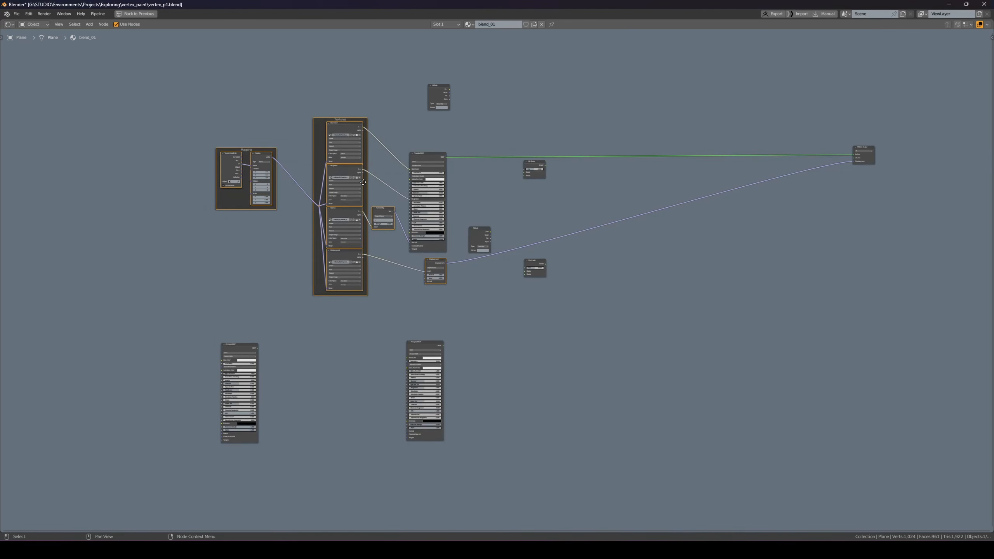
Move the grass Displacement node closer under its shader, and lower the grass mapping, texture and Normal Map nodes beside the Principled BSDF
{"action": "scroll", "coordinate": [461, 233], "scroll_direction": "up", "scroll_amount": 1}
{"action": "scroll", "coordinate": [460, 231], "scroll_direction": "up", "scroll_amount": 1}
{"action": "left_click_drag", "start_coordinate": [420, 251], "coordinate": [406, 252]}
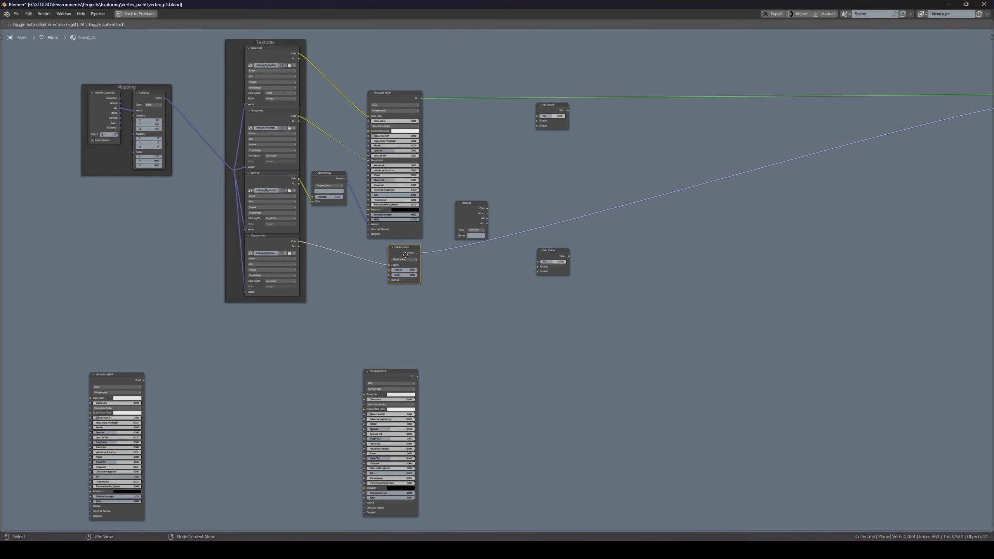
{"action": "key", "text": "KP_Decimal"}
{"action": "left_click_drag", "start_coordinate": [151, 79], "coordinate": [452, 357]}
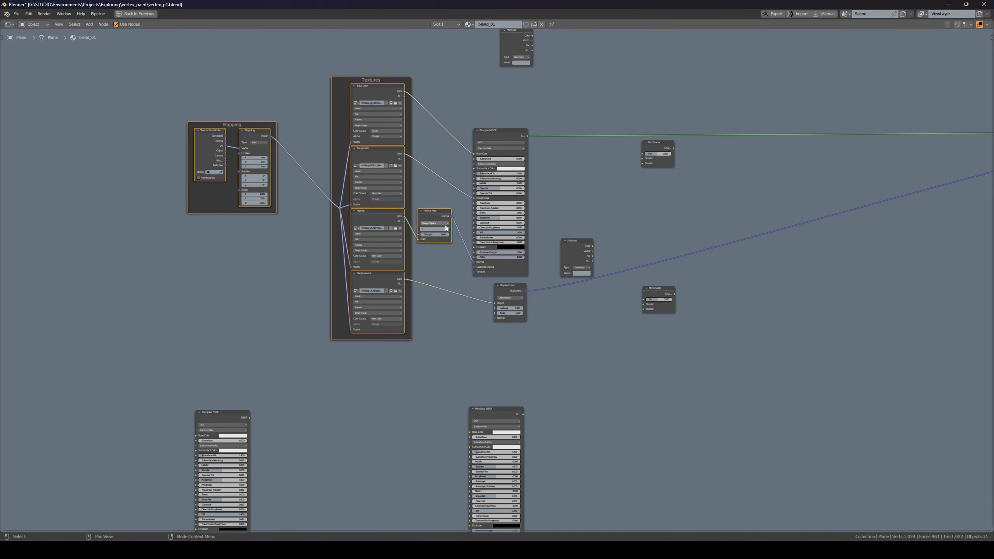
{"action": "key", "text": "g"}
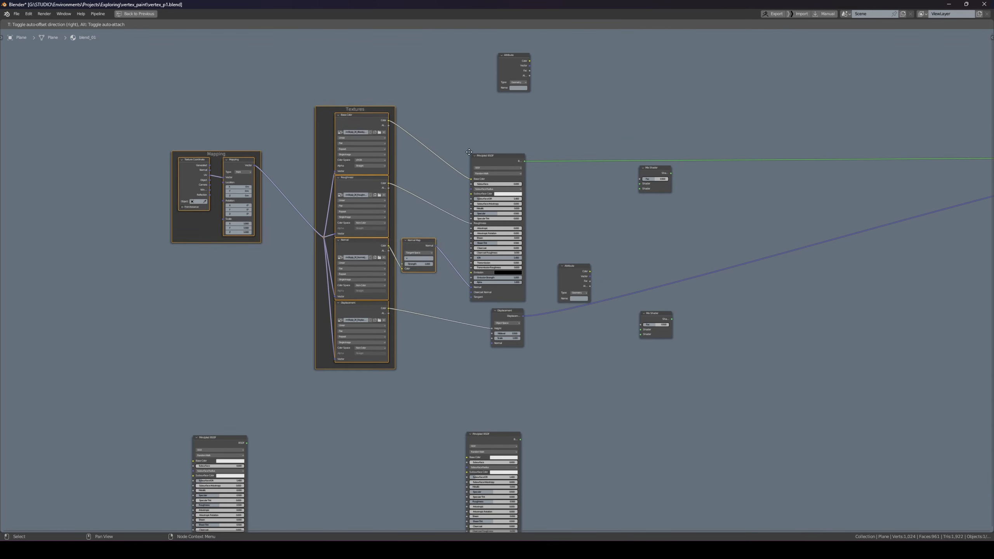
{"action": "left_click", "coordinate": [471, 198]}
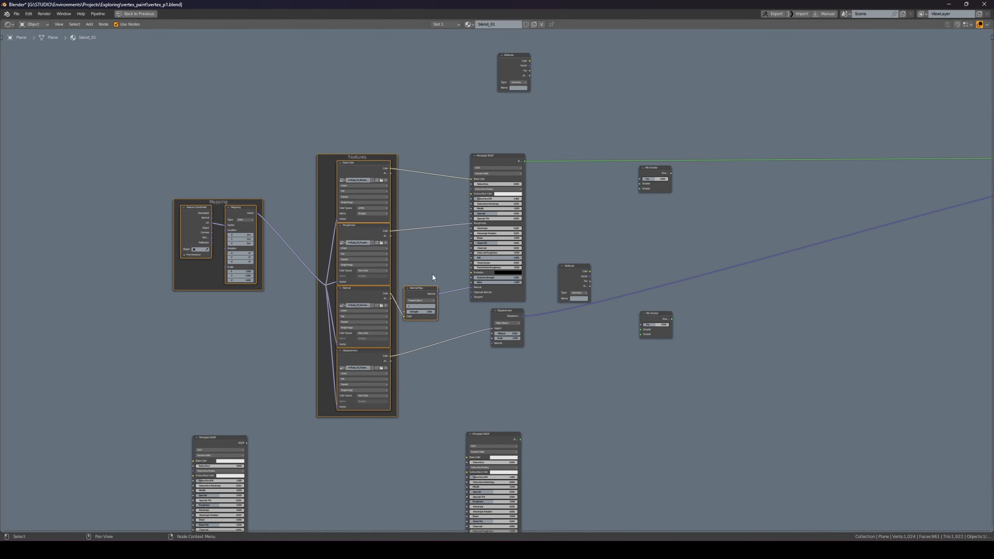
{"action": "key", "text": "g"}
{"action": "left_click", "coordinate": [432, 266]}
Shift the grass Displacement node left so it sits directly beneath the upper Principled BSDF
{"action": "middle_click_drag", "start_coordinate": [484, 274], "coordinate": [432, 223]}
{"action": "left_click_drag", "start_coordinate": [455, 262], "coordinate": [433, 265]}
{"action": "middle_click_drag", "start_coordinate": [495, 215], "coordinate": [451, 189]}
{"action": "middle_click_drag", "start_coordinate": [377, 243], "coordinate": [351, 187]}
{"action": "scroll", "coordinate": [434, 174], "scroll_direction": "down", "scroll_amount": 1}
{"action": "middle_click_drag", "start_coordinate": [434, 175], "coordinate": [480, 213]}
{"action": "middle_click_drag", "start_coordinate": [484, 136], "coordinate": [444, 182]}
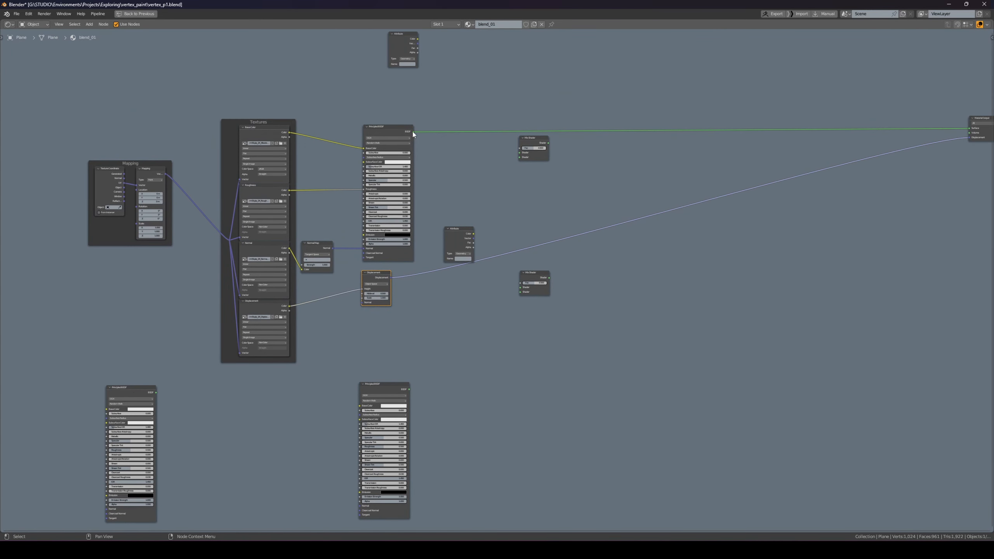
Connect the upper Principled BSDF and the one below it to the two shader inputs of the upper Mix Shader
{"action": "left_click_drag", "start_coordinate": [412, 132], "coordinate": [409, 389]}
{"action": "scroll", "coordinate": [408, 389], "scroll_direction": "down", "scroll_amount": 1}
{"action": "middle_click_drag", "start_coordinate": [308, 361], "coordinate": [377, 297]}
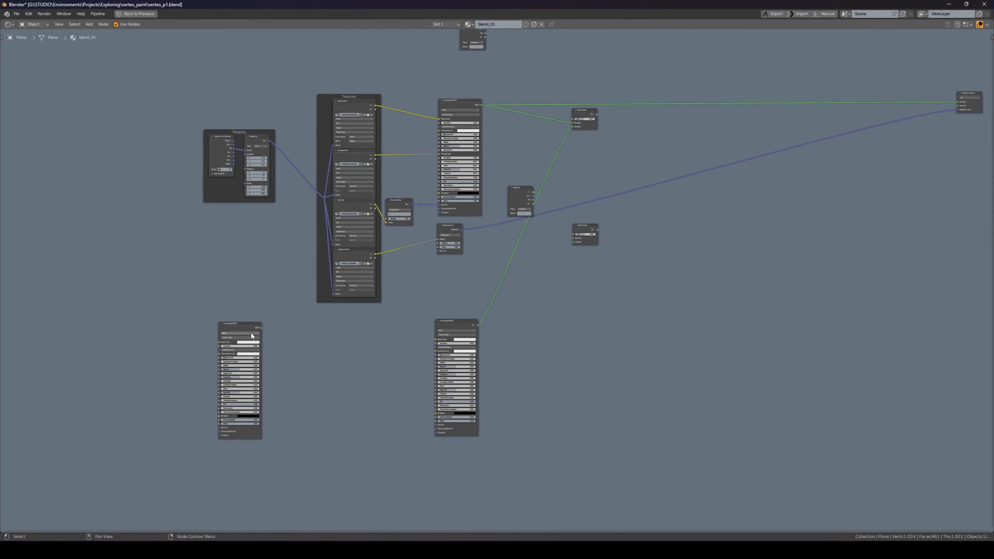
Move the two lower Principled BSDF nodes farther down, and shift the unlinked one farther left
{"action": "left_click_drag", "start_coordinate": [211, 325], "coordinate": [497, 379]}
{"action": "left_click", "coordinate": [484, 328]}
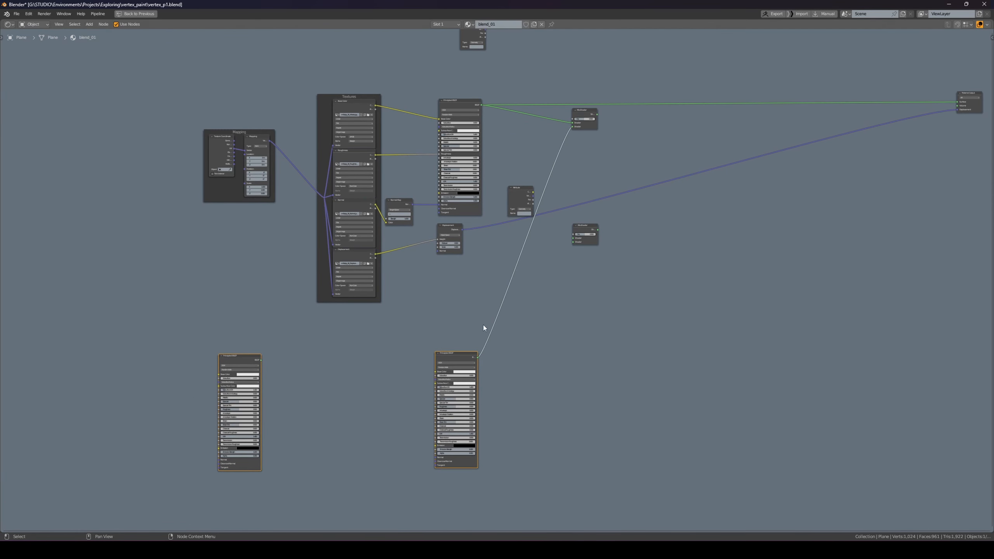
{"action": "key", "text": "g"}
{"action": "left_click", "coordinate": [461, 324]}
{"action": "middle_click_drag", "start_coordinate": [461, 324], "coordinate": [469, 264]}
{"action": "left_click", "coordinate": [463, 305]}
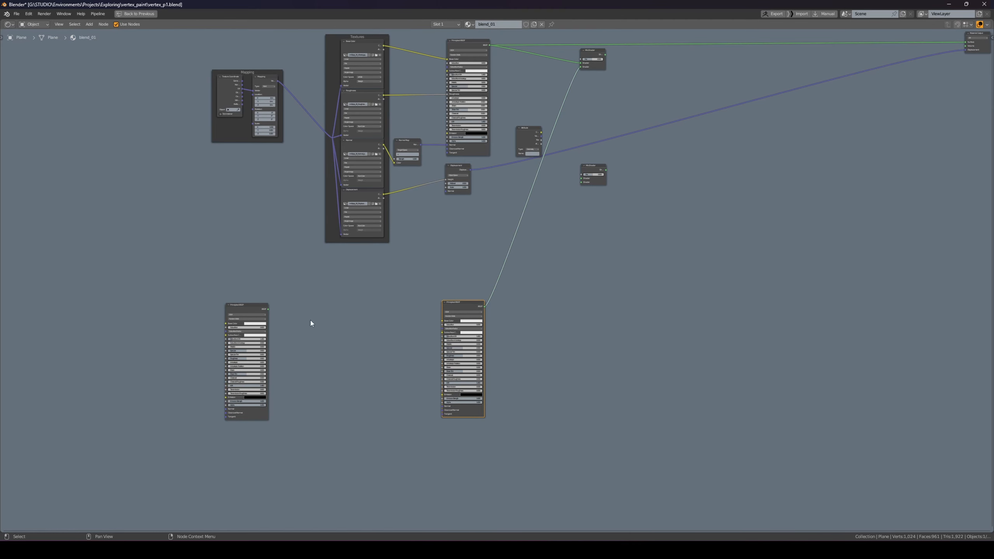
{"action": "left_click_drag", "start_coordinate": [250, 307], "coordinate": [138, 317]}
Run Principled Texture Setup on the linked lower Principled BSDF with the roughness, normal, displacement and albedo JPGs from the Quixel ground_mud folder
{"action": "left_click", "coordinate": [463, 305]}
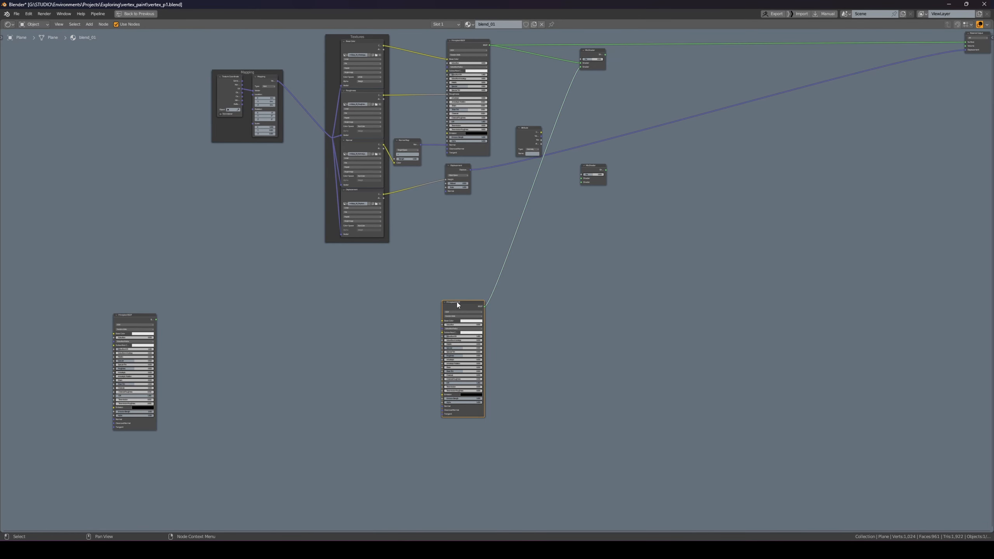
{"action": "key", "text": "ctrl+shift+t"}
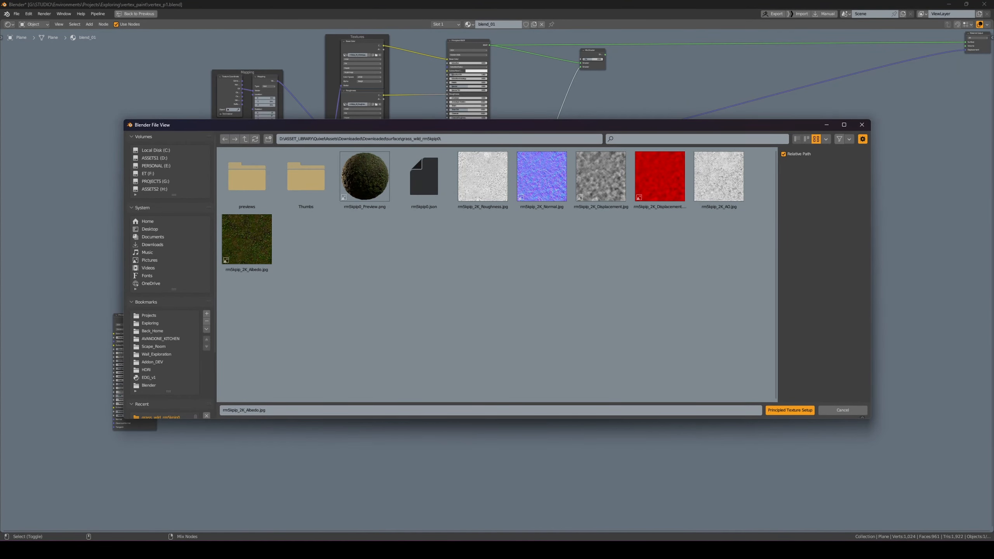
{"action": "left_click", "coordinate": [491, 139]}
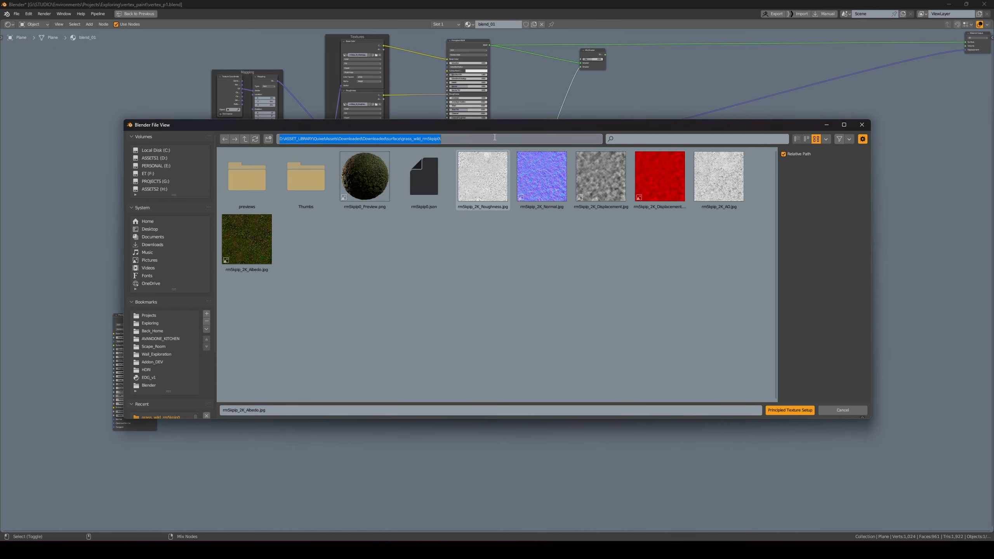
{"action": "type", "text": "D:\\ASSET_LIBRARY\\Quixel\\Assets\\Downloaded\\Downloaded\\surface\\ground_mud_vl0iad3g\\"}
{"action": "key", "text": "Return"}
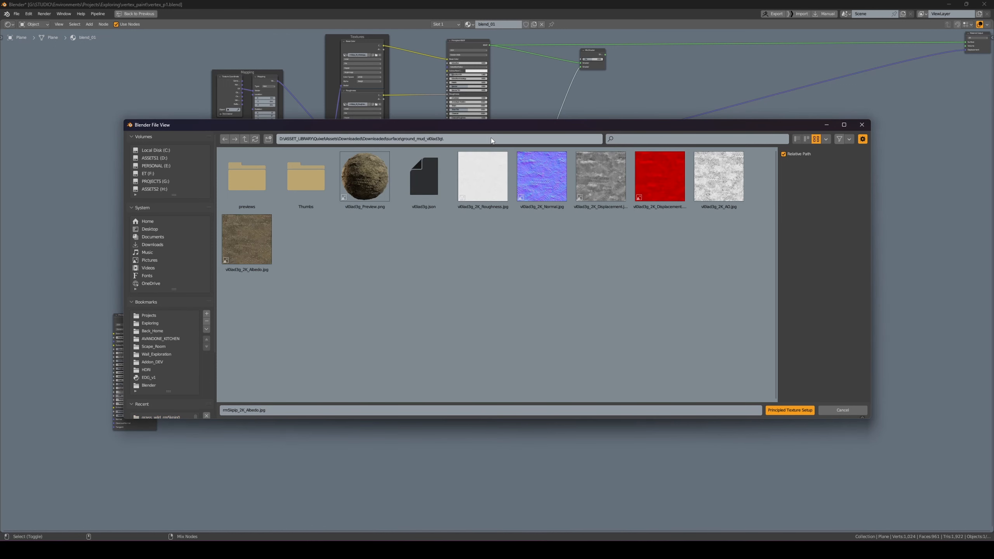
{"action": "left_click", "coordinate": [492, 192]}
{"action": "left_click", "coordinate": [539, 191], "text": "ctrl"}
{"action": "left_click", "coordinate": [600, 182], "text": "ctrl"}
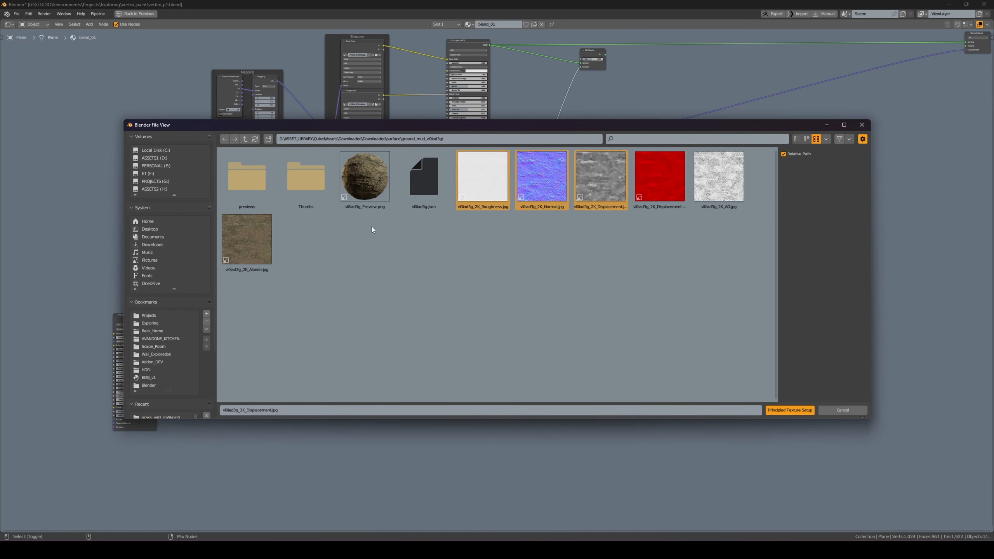
{"action": "left_click", "coordinate": [244, 250], "text": "ctrl"}
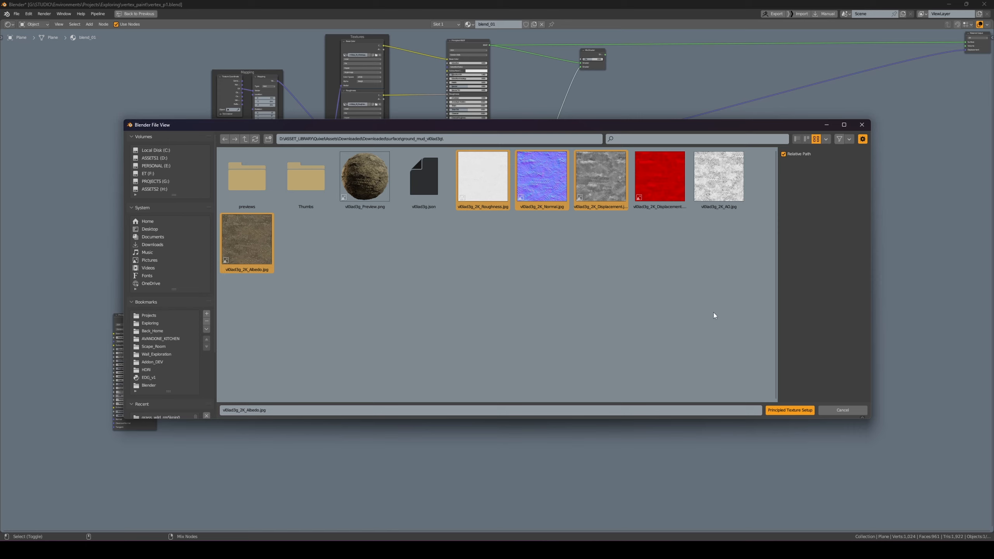
{"action": "left_click", "coordinate": [790, 410]}
Lower the mud texture nodes level with their Principled BSDF, and tuck the Normal Map and Displacement nodes closer to the shader
{"action": "key", "text": "g"}
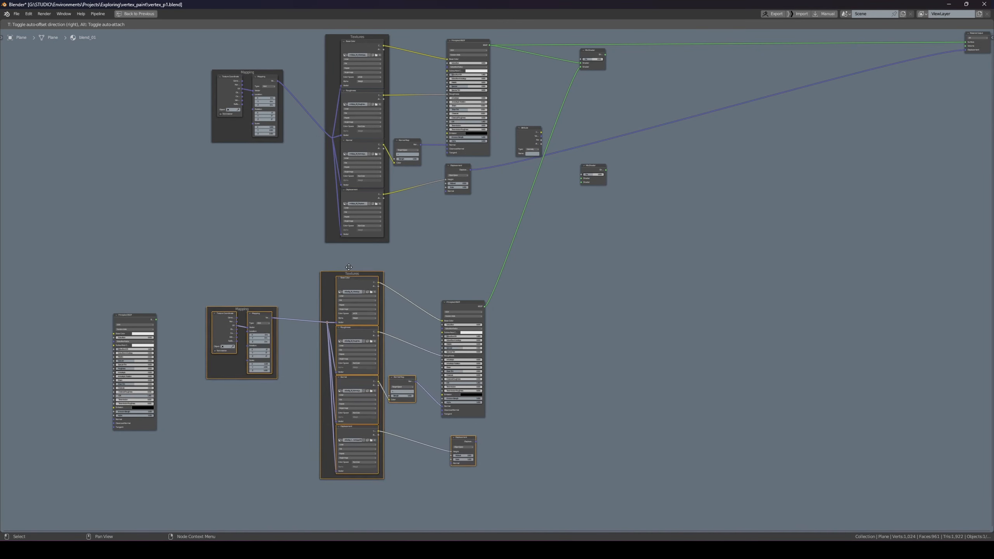
{"action": "left_click", "coordinate": [350, 292]}
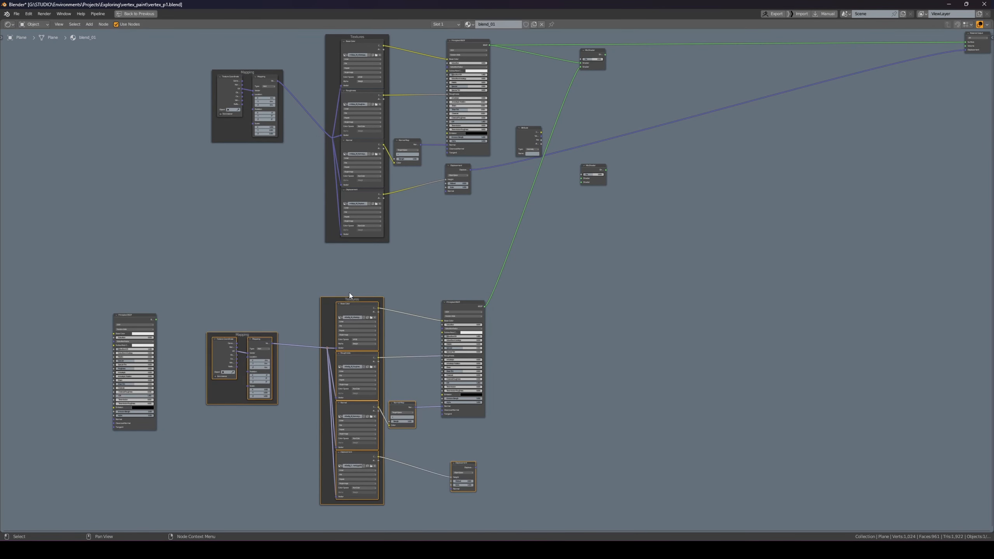
{"action": "scroll", "coordinate": [382, 276], "scroll_direction": "up", "scroll_amount": 2}
{"action": "left_click", "coordinate": [399, 354]}
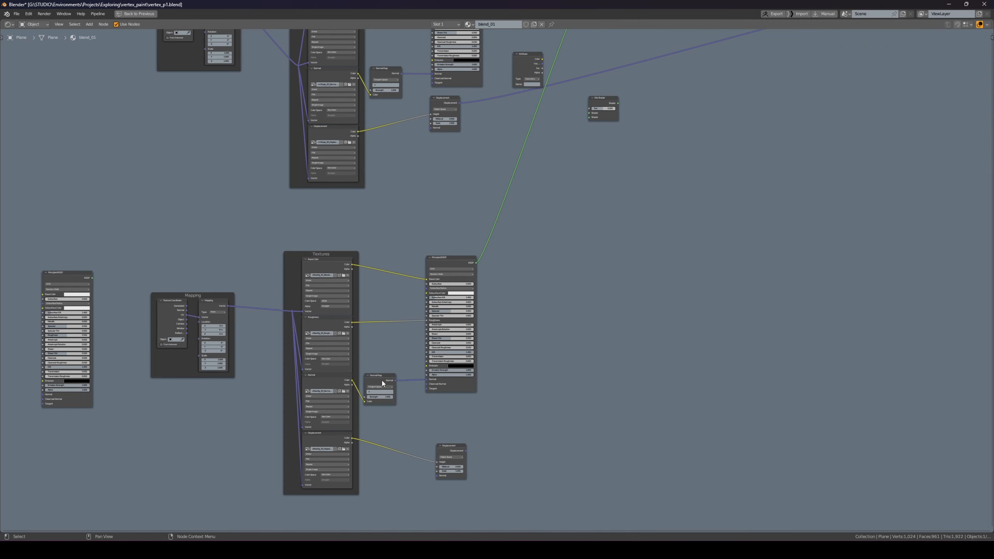
{"action": "left_click_drag", "start_coordinate": [382, 380], "coordinate": [388, 379]}
{"action": "left_click_drag", "start_coordinate": [455, 446], "coordinate": [462, 421]}
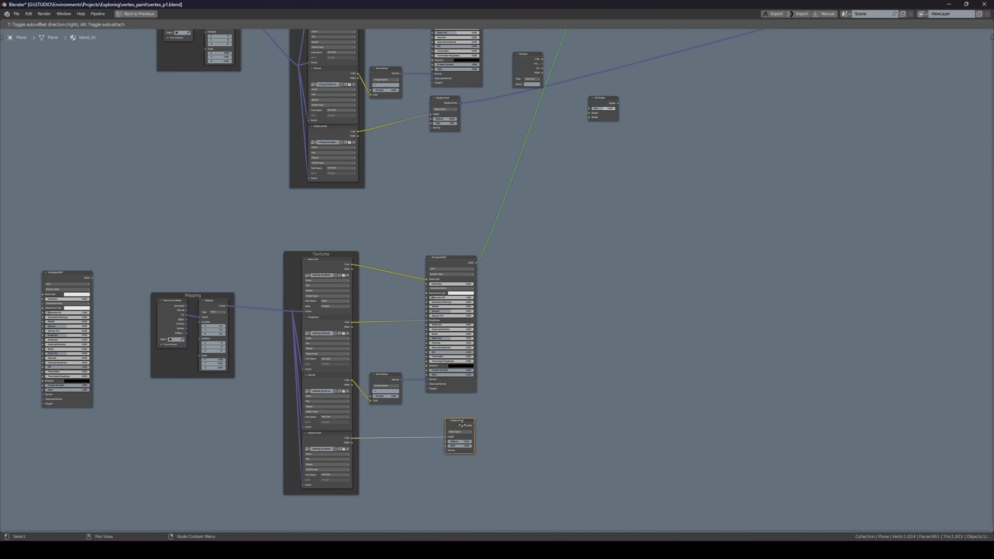
Move the mud Mapping frame closer to its Textures frame, and shift the unlinked Principled BSDF left
{"action": "middle_click_drag", "start_coordinate": [462, 421], "coordinate": [546, 407]}
{"action": "left_click_drag", "start_coordinate": [235, 277], "coordinate": [335, 330]}
{"action": "left_click", "coordinate": [323, 231]}
{"action": "middle_click_drag", "start_coordinate": [203, 259], "coordinate": [357, 275]}
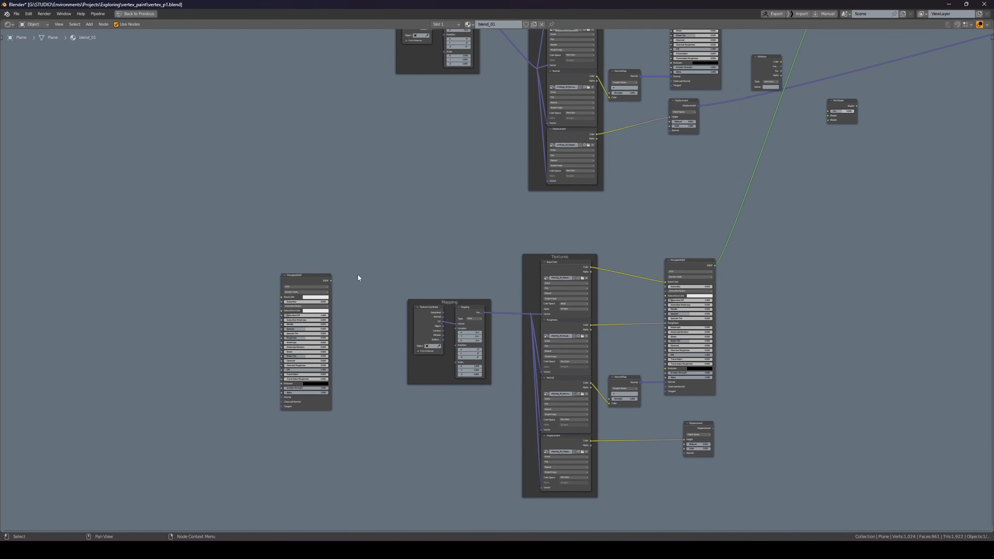
{"action": "left_click_drag", "start_coordinate": [313, 280], "coordinate": [284, 283]}
{"action": "middle_click_drag", "start_coordinate": [483, 251], "coordinate": [357, 300]}
{"action": "scroll", "coordinate": [357, 300], "scroll_direction": "down", "scroll_amount": 3}
{"action": "middle_click_drag", "start_coordinate": [481, 209], "coordinate": [385, 271]}
{"action": "scroll", "coordinate": [385, 271], "scroll_direction": "down", "scroll_amount": 1}
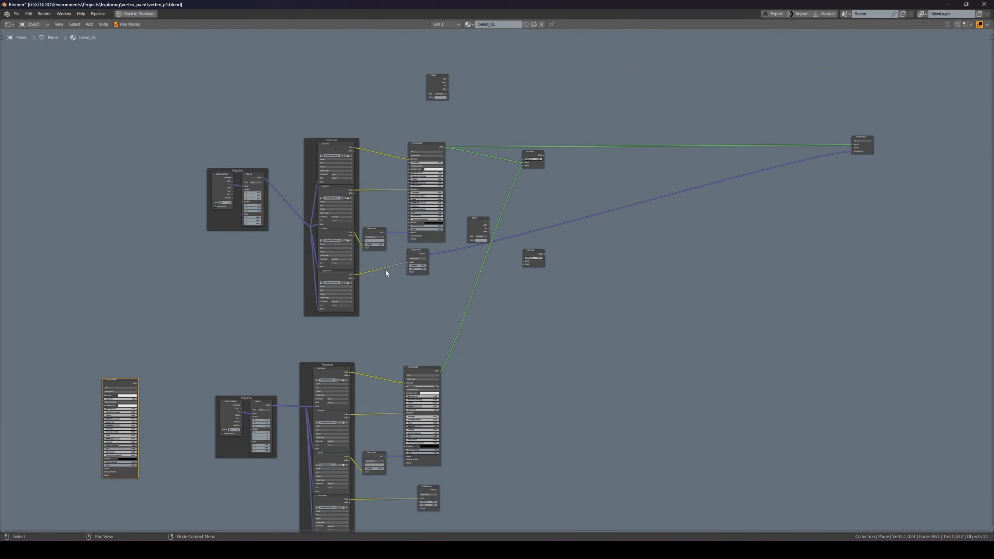
Move the upper Mix Shader up and right onto the grass shader's output line, and lower the second Mix Shader toward the mud shader
{"action": "scroll", "coordinate": [467, 212], "scroll_direction": "up", "scroll_amount": 3}
{"action": "left_click_drag", "start_coordinate": [546, 117], "coordinate": [557, 99]}
{"action": "scroll", "coordinate": [551, 133], "scroll_direction": "up", "scroll_amount": 1}
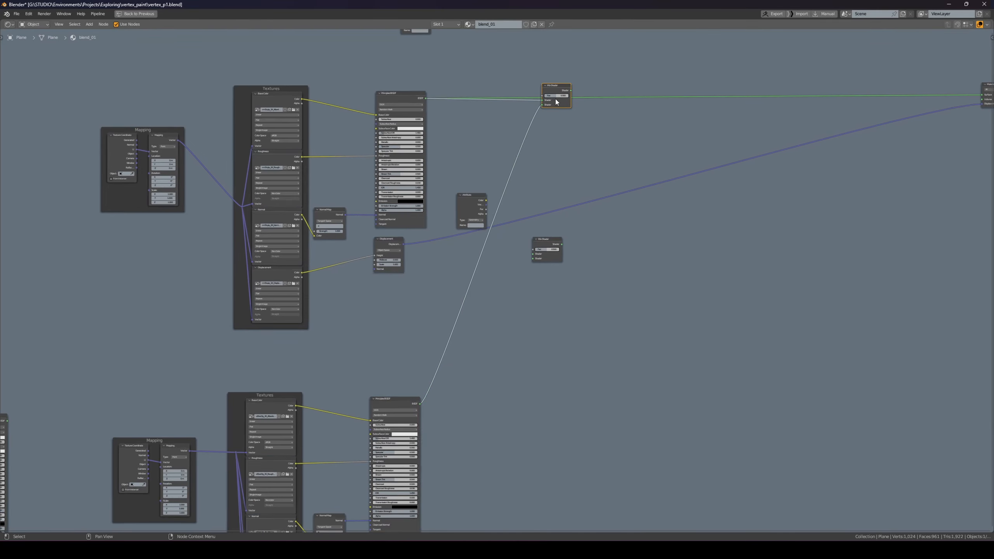
{"action": "scroll", "coordinate": [561, 89], "scroll_direction": "down", "scroll_amount": 1}
{"action": "middle_click_drag", "start_coordinate": [501, 253], "coordinate": [480, 169]}
{"action": "middle_click_drag", "start_coordinate": [471, 221], "coordinate": [492, 171]}
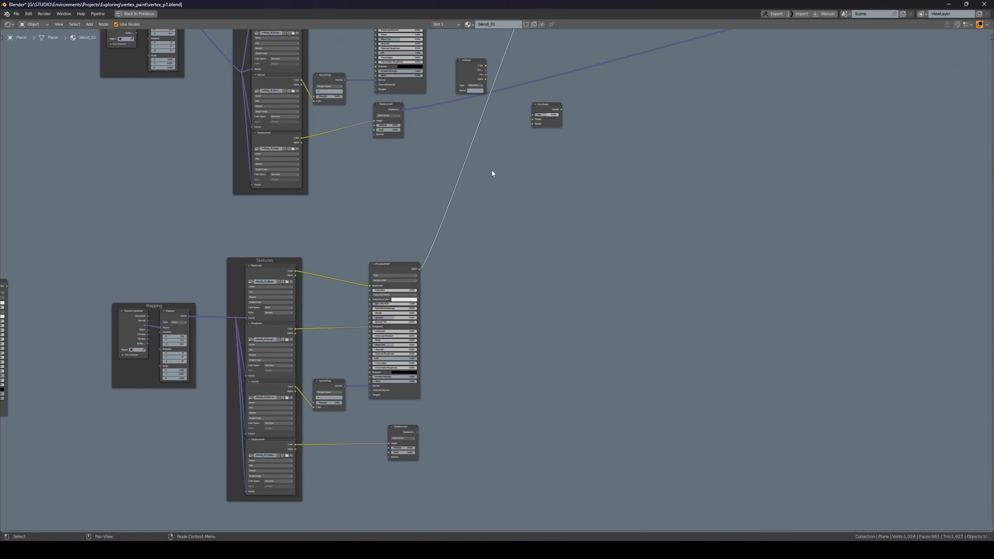
{"action": "left_click_drag", "start_coordinate": [544, 107], "coordinate": [532, 220]}
Shift the unlinked Principled BSDF even farther left of the mud nodes to leave room for its own textures
{"action": "middle_click_drag", "start_coordinate": [458, 235], "coordinate": [626, 196]}
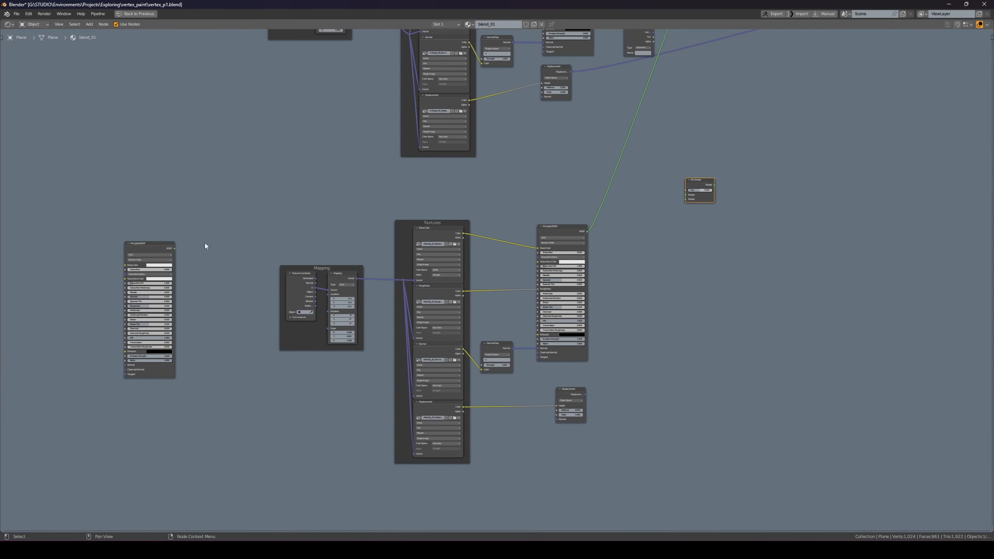
{"action": "left_click_drag", "start_coordinate": [167, 247], "coordinate": [143, 248]}
{"action": "middle_click_drag", "start_coordinate": [143, 247], "coordinate": [285, 246]}
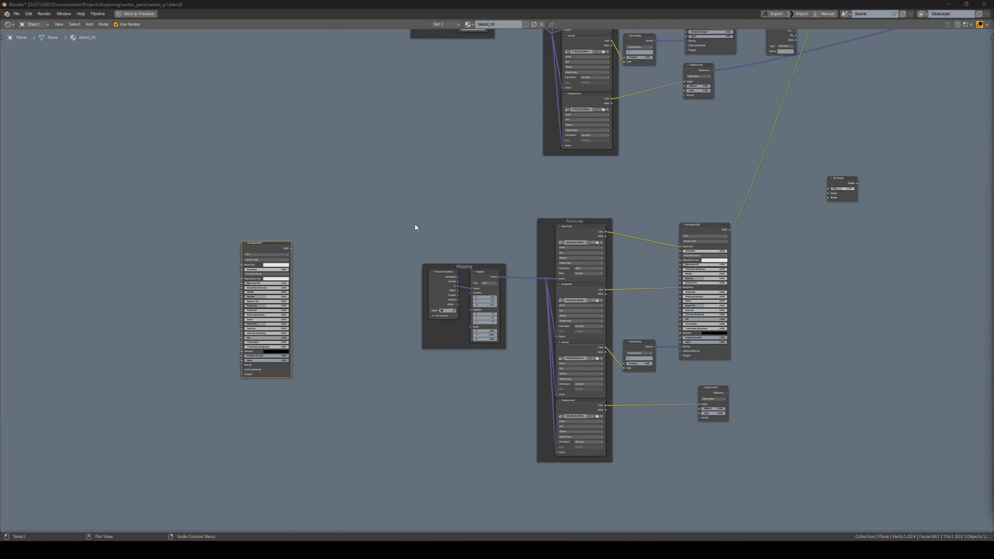
Run Principled Texture Setup on the unlinked Principled BSDF with the albedo, roughness, normal and displacement JPGs from the Quixel ground_jungle folder
{"action": "key", "text": "ctrl+shift+t"}
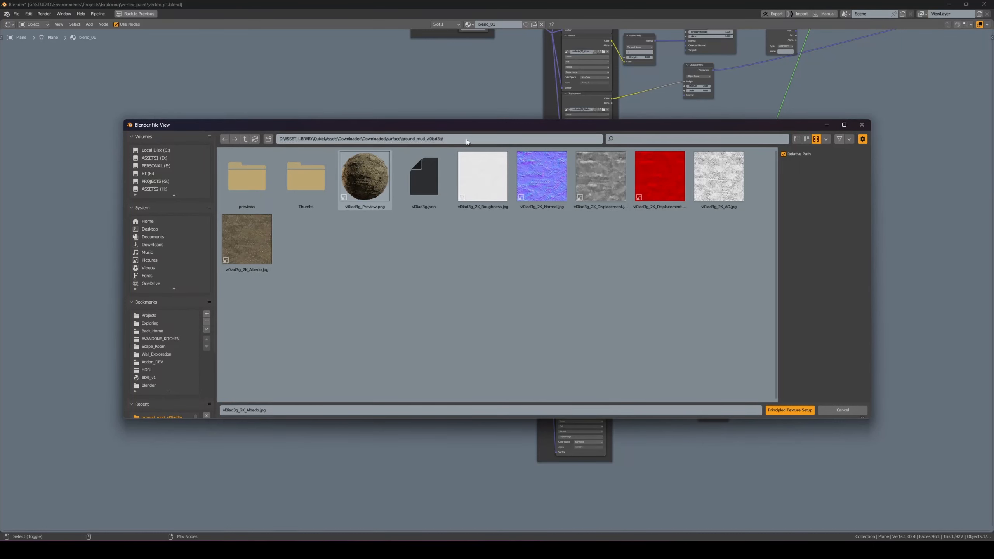
{"action": "left_click", "coordinate": [466, 138]}
{"action": "type", "text": "D:\\ASSET_LIBRARY\\Quixel\\Assets\\Downloaded\\Downloaded\\surface\\ground_jungle_vl0hchslw\\"}
{"action": "key", "text": "Return"}
{"action": "left_click", "coordinate": [503, 184]}
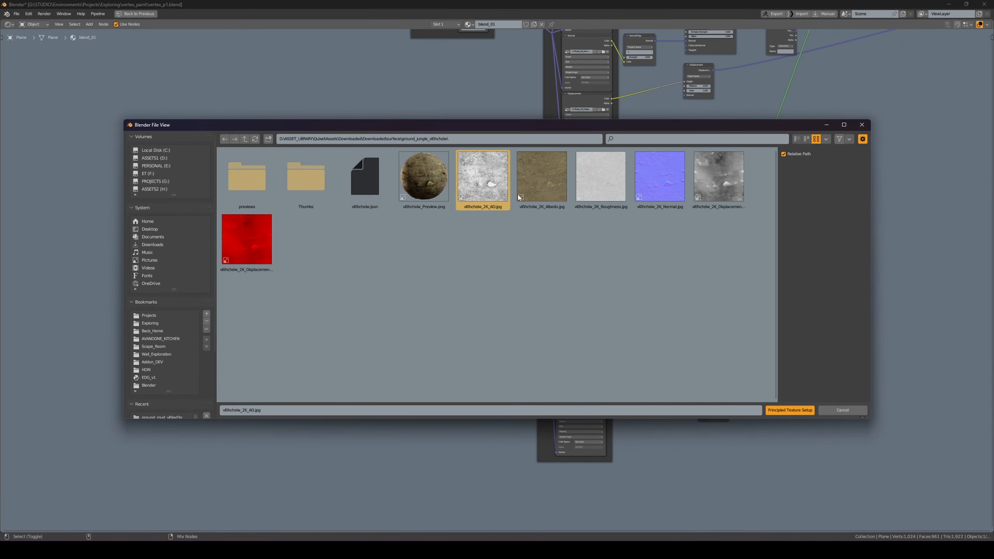
{"action": "left_click", "coordinate": [519, 193], "text": "ctrl"}
{"action": "left_click", "coordinate": [594, 198], "text": "ctrl"}
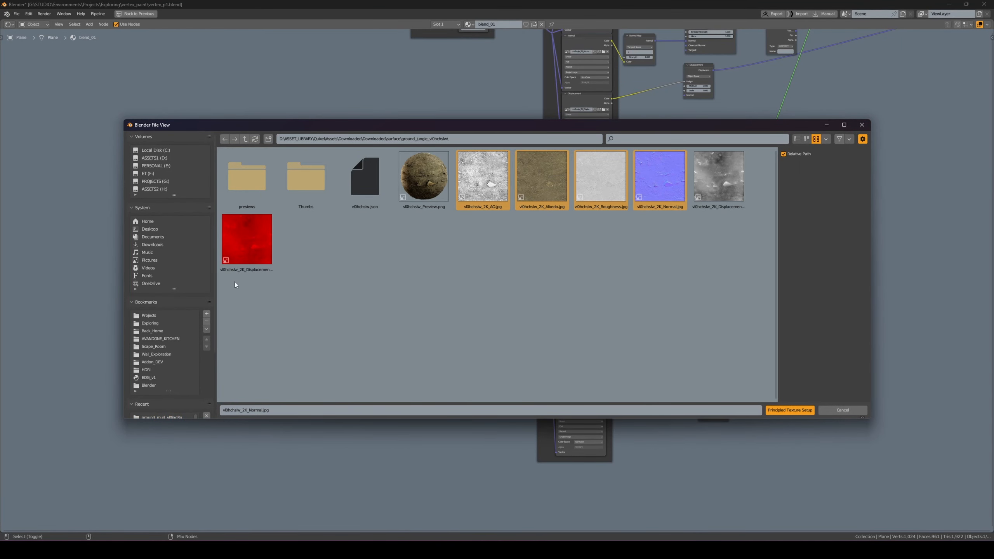
{"action": "left_click", "coordinate": [482, 178], "text": "ctrl"}
{"action": "left_click", "coordinate": [719, 178], "text": "ctrl"}
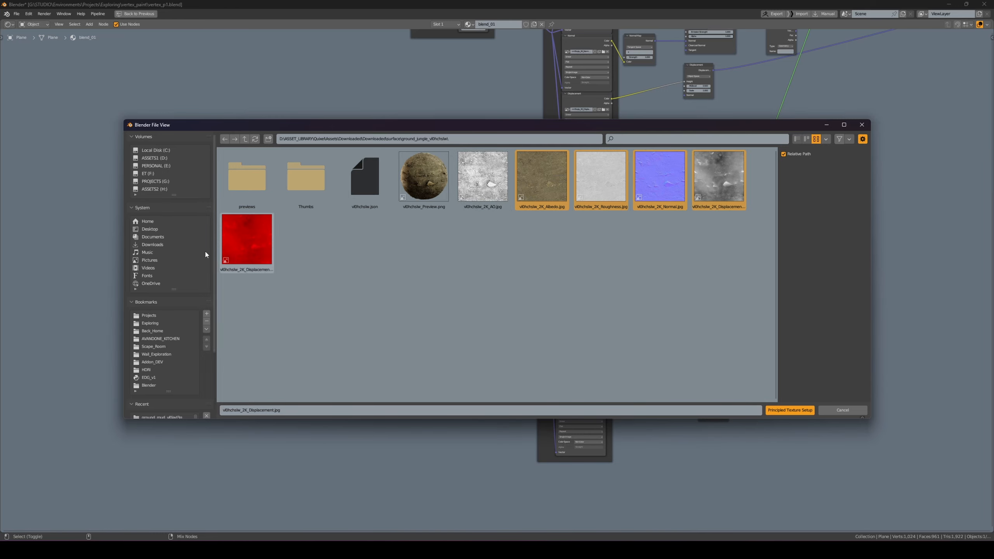
{"action": "left_click", "coordinate": [789, 410]}
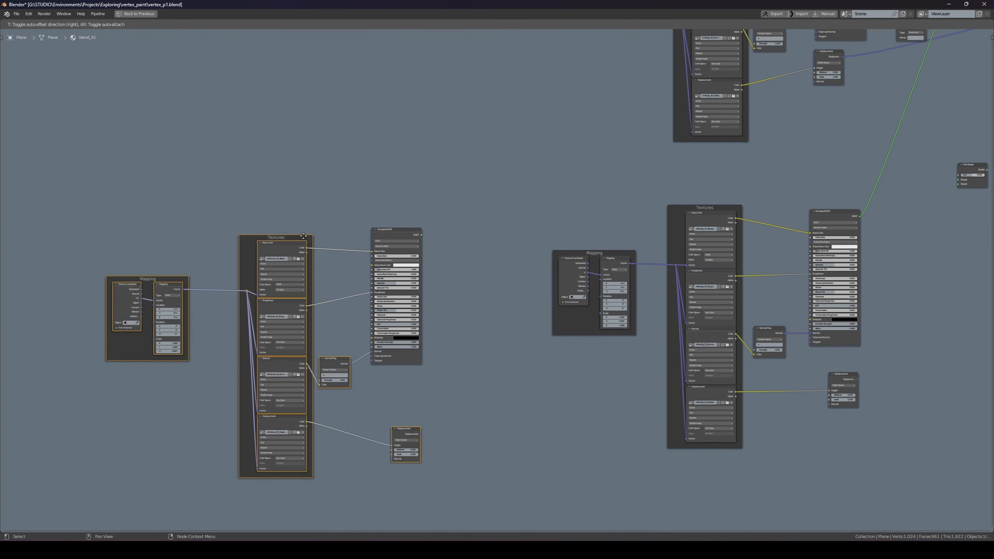
Place the jungle ground texture nodes beside their Principled BSDF, and move their Displacement node up under the shader
{"action": "left_click", "coordinate": [303, 236]}
{"action": "left_click", "coordinate": [460, 391]}
{"action": "left_click_drag", "start_coordinate": [406, 430], "coordinate": [401, 408]}
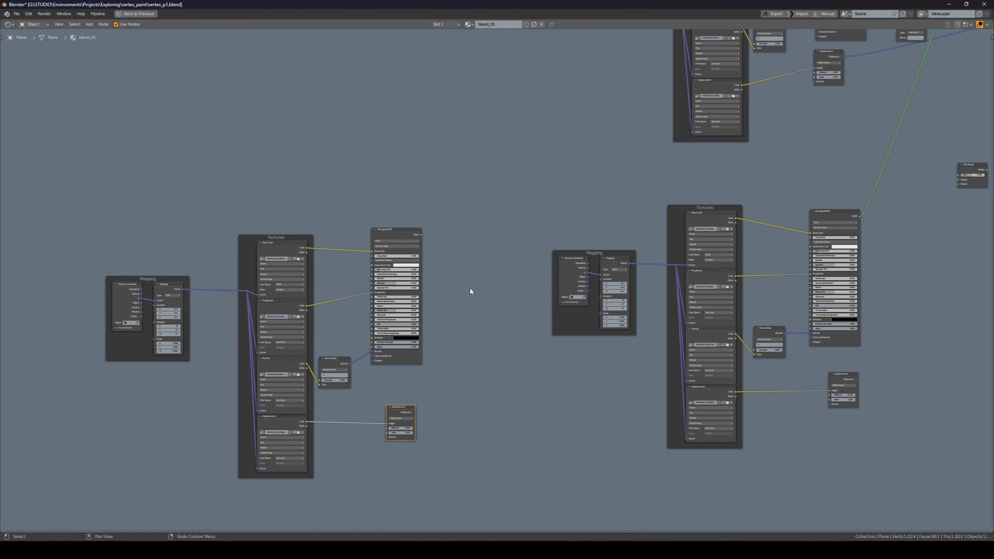
Link the jungle ground shader to the lower Mix Shader's second Shader input and the mud shader to its first, then nudge that node
{"action": "middle_click_drag", "start_coordinate": [470, 288], "coordinate": [381, 293]}
{"action": "middle_click_drag", "start_coordinate": [497, 246], "coordinate": [376, 261]}
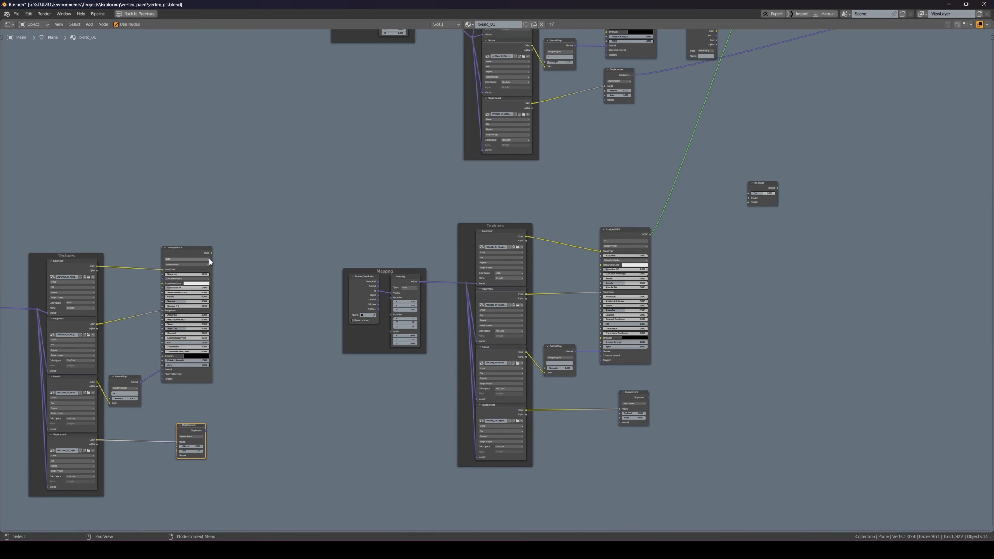
{"action": "left_click_drag", "start_coordinate": [211, 253], "coordinate": [747, 201]}
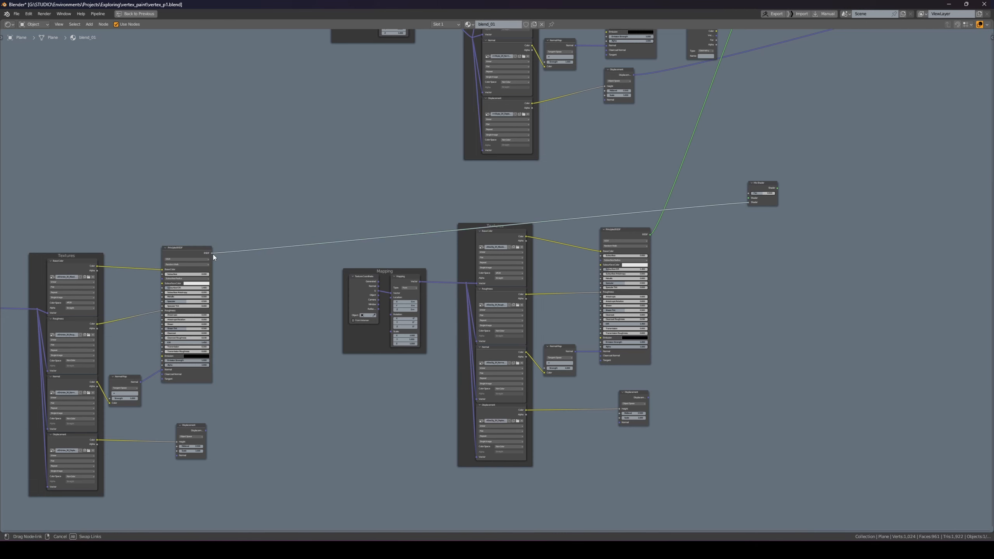
{"action": "left_click_drag", "start_coordinate": [213, 254], "coordinate": [211, 253]}
{"action": "left_click_drag", "start_coordinate": [650, 234], "coordinate": [747, 198]}
{"action": "middle_click_drag", "start_coordinate": [728, 216], "coordinate": [605, 240]}
{"action": "mouse_move", "coordinate": [638, 214]}
{"action": "left_mouse_down"}
{"action": "mouse_move", "coordinate": [638, 231]}
{"action": "mouse_move", "coordinate": [637, 217]}
{"action": "mouse_move", "coordinate": [622, 216]}
{"action": "left_mouse_up"}
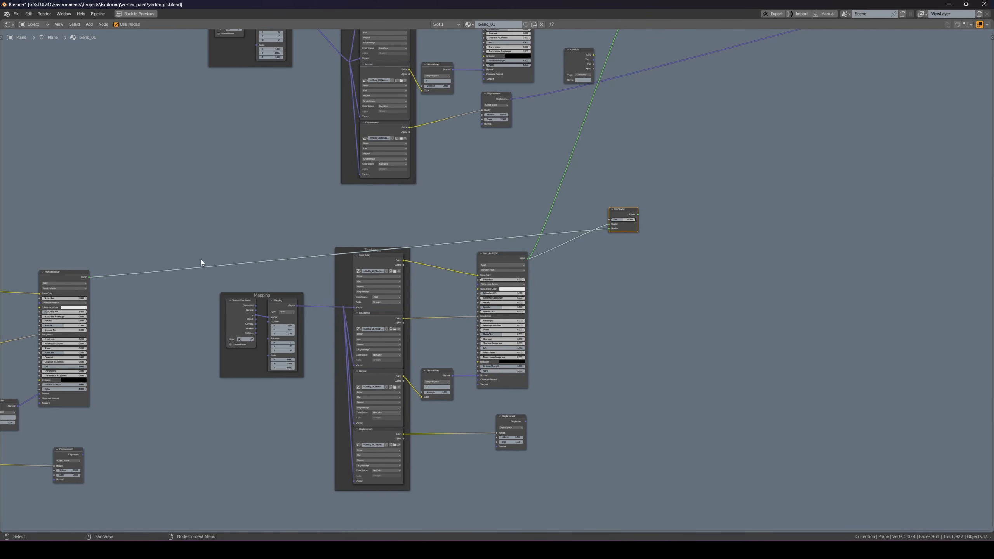
Add a reroute on the jungle ground shader's link and raise it so the line clears the mud texture nodes
{"action": "right_click_drag", "start_coordinate": [171, 281], "coordinate": [172, 280], "text": "shift"}
{"action": "left_click_drag", "start_coordinate": [177, 270], "coordinate": [140, 227]}
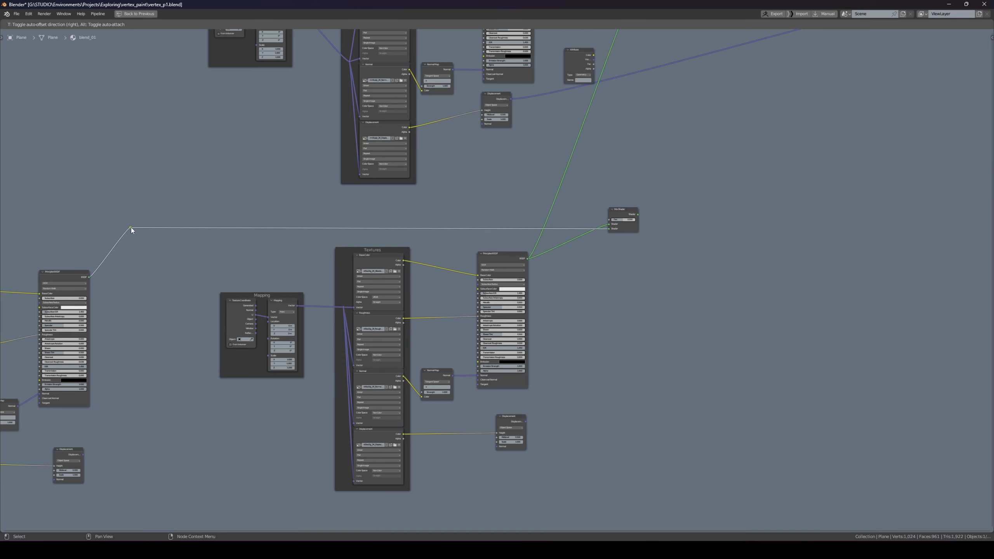
{"action": "left_click_drag", "start_coordinate": [131, 228], "coordinate": [130, 227]}
Restore the shader editor from full screen and switch the 3D viewport to rendered shading
{"action": "middle_click_drag", "start_coordinate": [540, 195], "coordinate": [385, 199]}
{"action": "scroll", "coordinate": [464, 182], "scroll_direction": "down", "scroll_amount": 2}
{"action": "scroll", "coordinate": [438, 195], "scroll_direction": "down", "scroll_amount": 1}
{"action": "middle_click_drag", "start_coordinate": [464, 182], "coordinate": [388, 151]}
{"action": "scroll", "coordinate": [472, 143], "scroll_direction": "down", "scroll_amount": 1}
{"action": "middle_click_drag", "start_coordinate": [472, 143], "coordinate": [609, 130]}
{"action": "scroll", "coordinate": [519, 147], "scroll_direction": "down", "scroll_amount": 1}
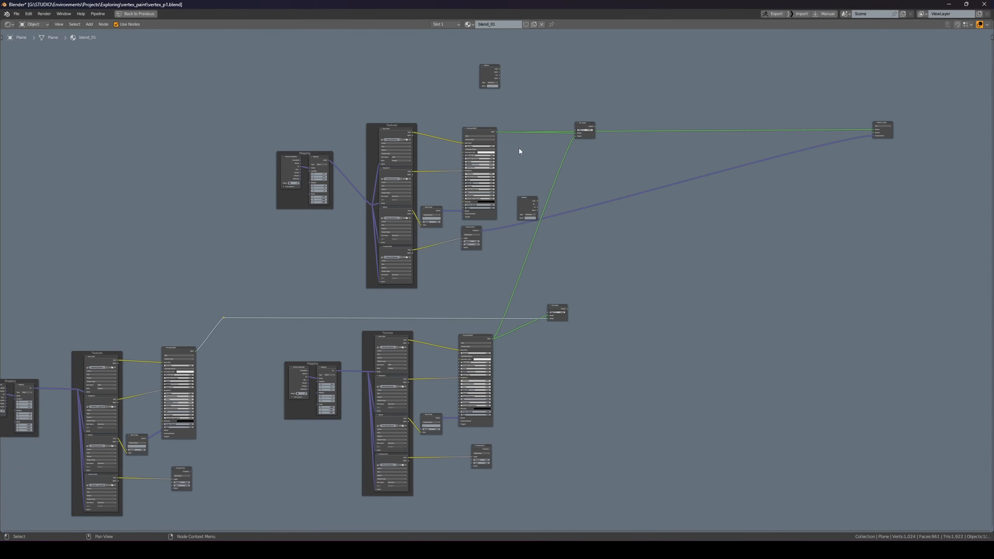
{"action": "key", "text": "ctrl+space"}
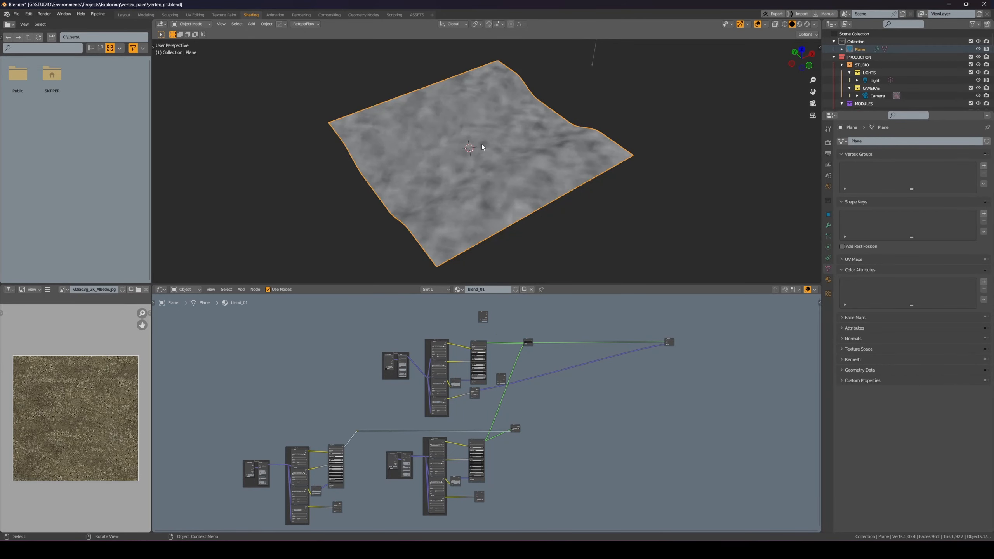
{"action": "scroll", "coordinate": [426, 359], "scroll_direction": "up", "scroll_amount": 2}
{"action": "scroll", "coordinate": [358, 355], "scroll_direction": "up", "scroll_amount": 1}
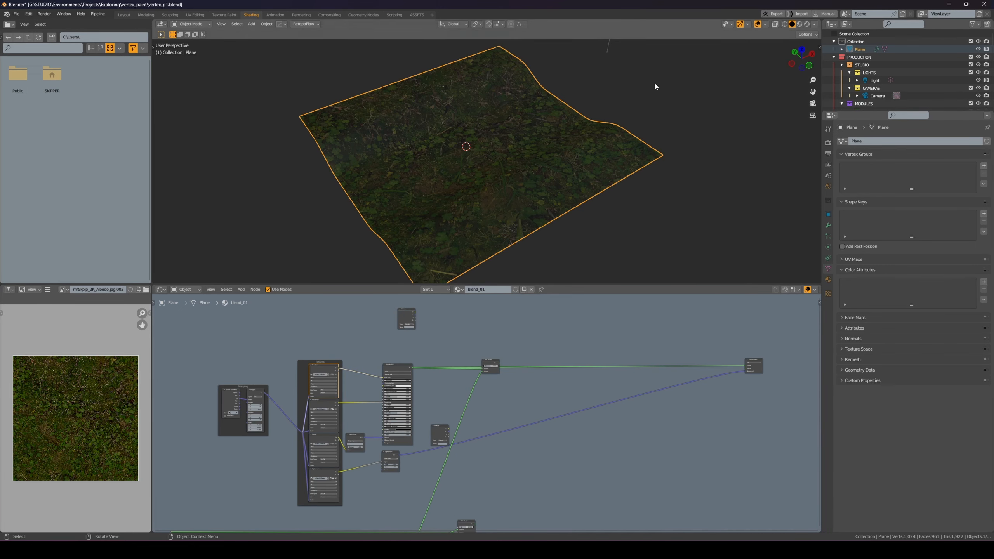
{"action": "left_click", "coordinate": [815, 25]}
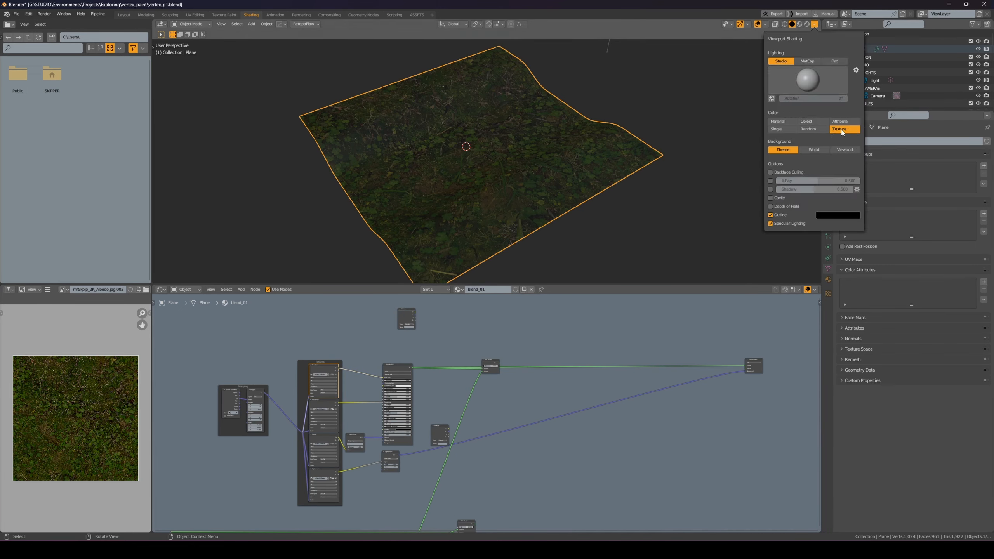
{"action": "scroll", "coordinate": [345, 352], "scroll_direction": "up", "scroll_amount": 2}
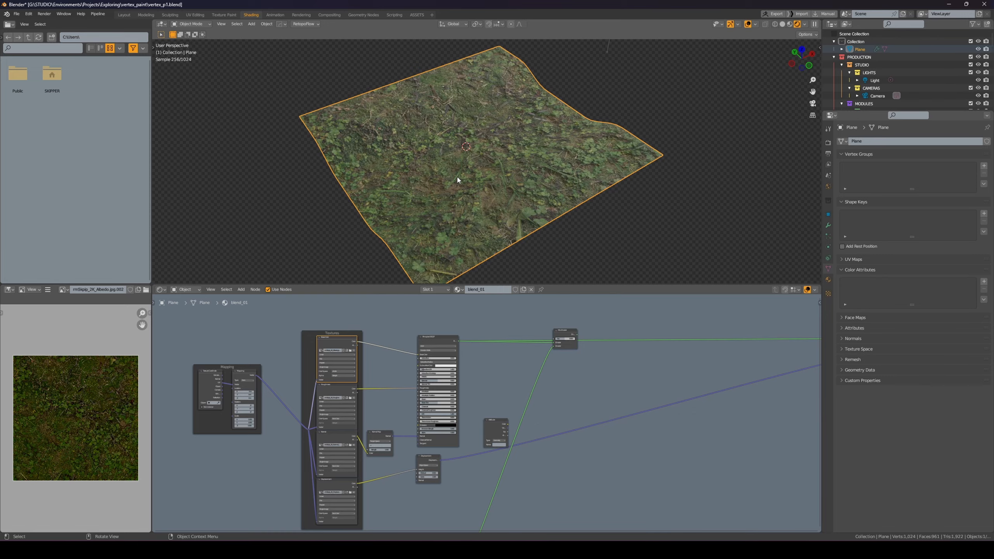
{"action": "scroll", "coordinate": [417, 325], "scroll_direction": "down", "scroll_amount": 2}
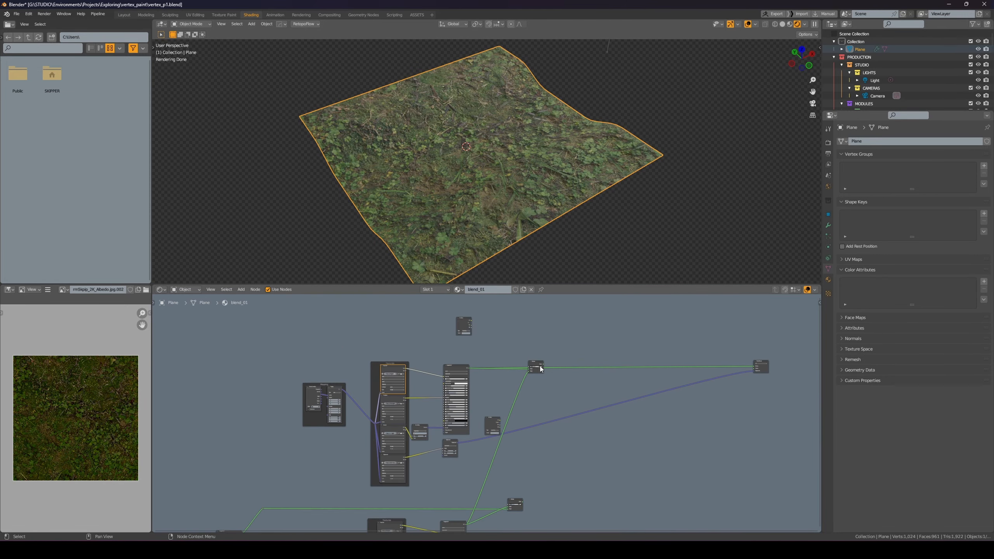
Examine the rendered grass surface on the plane up close and review how the three shader groups are linked
{"action": "middle_click_drag", "start_coordinate": [441, 160], "coordinate": [531, 173]}
{"action": "scroll", "coordinate": [530, 173], "scroll_direction": "up", "scroll_amount": 5}
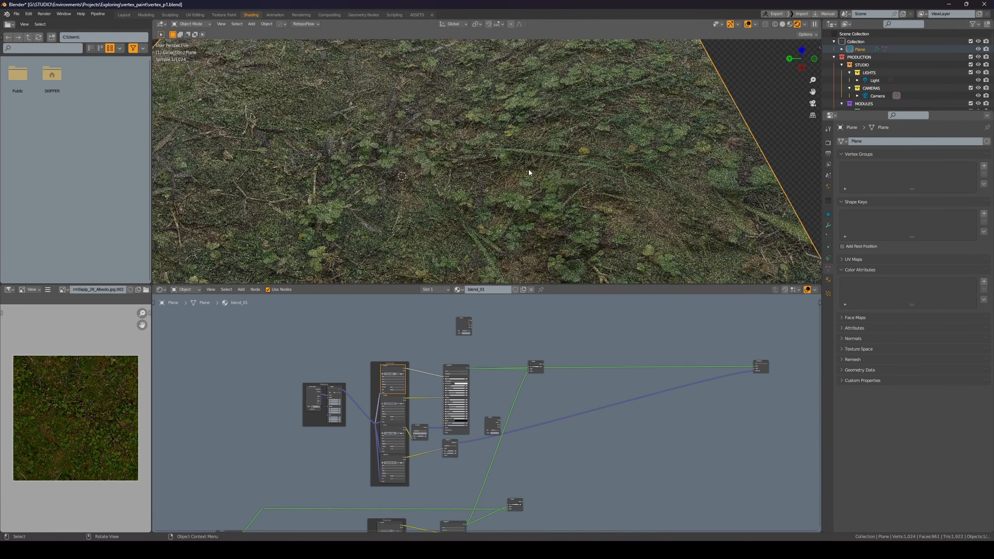
{"action": "scroll", "coordinate": [500, 165], "scroll_direction": "down", "scroll_amount": 4}
{"action": "scroll", "coordinate": [466, 427], "scroll_direction": "down", "scroll_amount": 2}
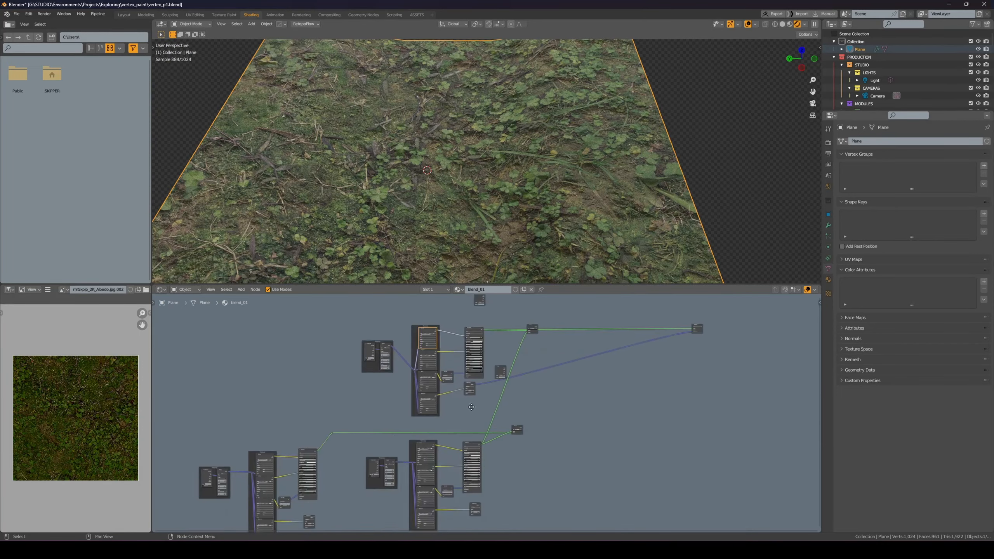
{"action": "middle_click_drag", "start_coordinate": [460, 441], "coordinate": [466, 422]}
{"action": "middle_click_drag", "start_coordinate": [514, 205], "coordinate": [473, 187]}
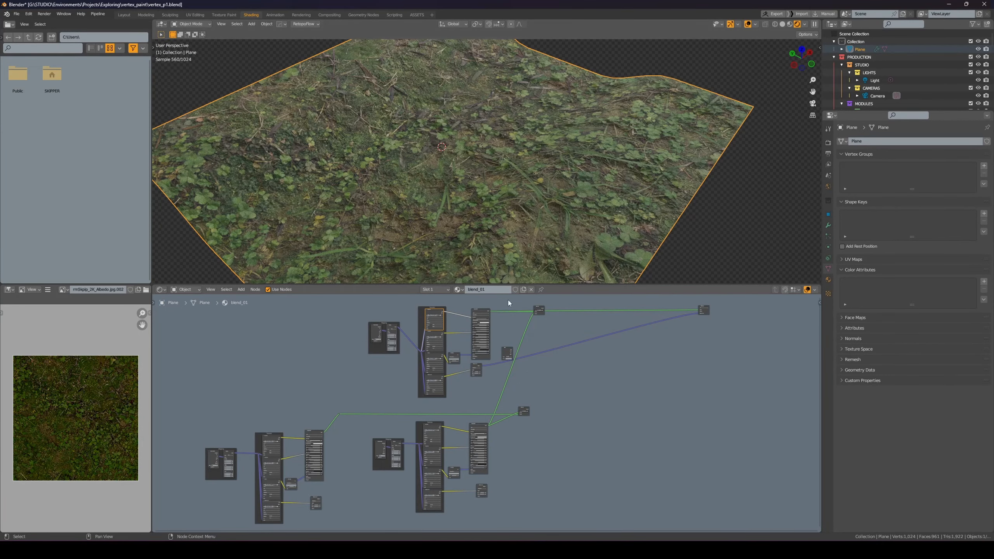
{"action": "middle_click_drag", "start_coordinate": [539, 337], "coordinate": [520, 369]}
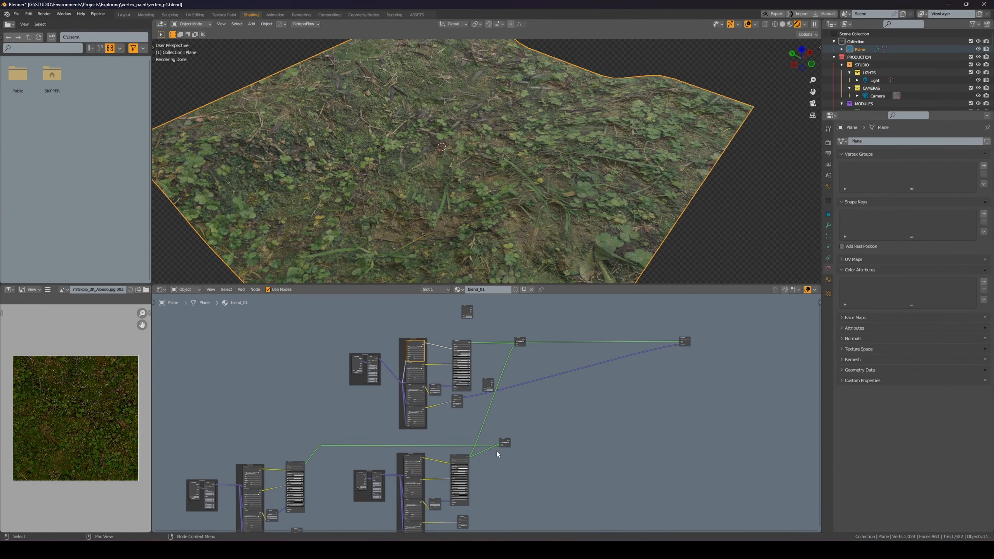
{"action": "scroll", "coordinate": [530, 428], "scroll_direction": "up", "scroll_amount": 7}
{"action": "middle_click_drag", "start_coordinate": [409, 461], "coordinate": [674, 390]}
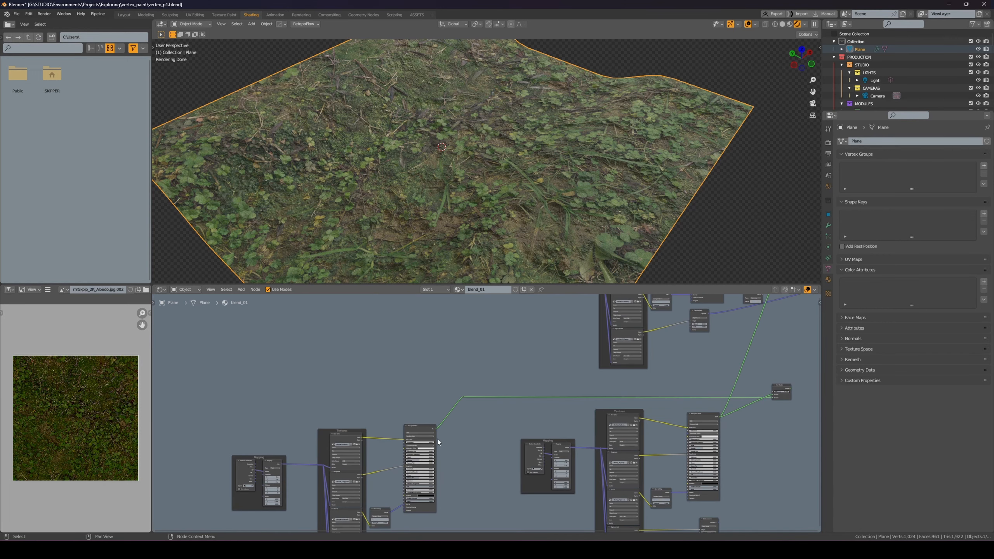
{"action": "middle_click_drag", "start_coordinate": [438, 442], "coordinate": [182, 457]}
{"action": "middle_click_drag", "start_coordinate": [586, 422], "coordinate": [532, 494]}
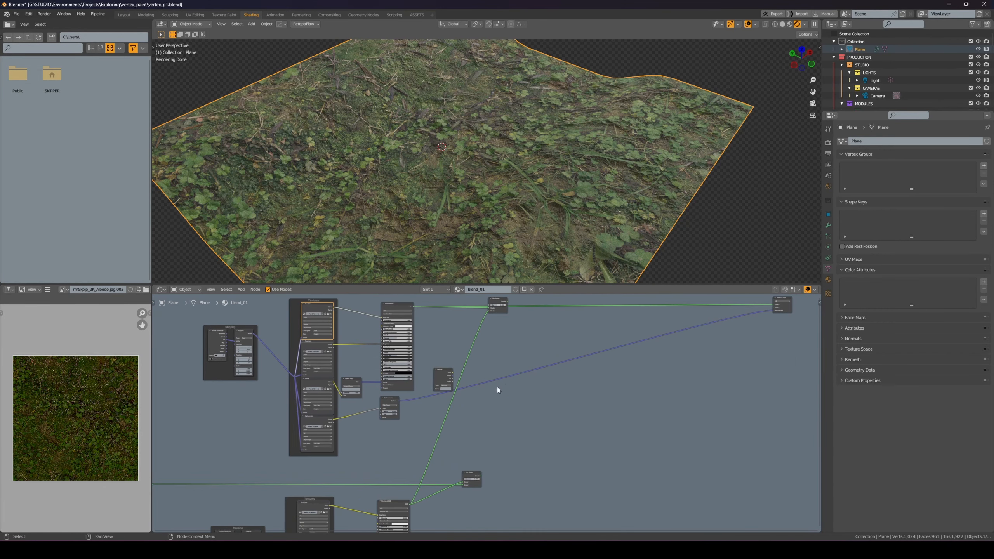
Connect the upper Mix Shader's output to the Material Output's Surface input and nudge the Mix Shader slightly
{"action": "middle_click_drag", "start_coordinate": [508, 309], "coordinate": [432, 355]}
{"action": "scroll", "coordinate": [396, 380], "scroll_direction": "up", "scroll_amount": 1}
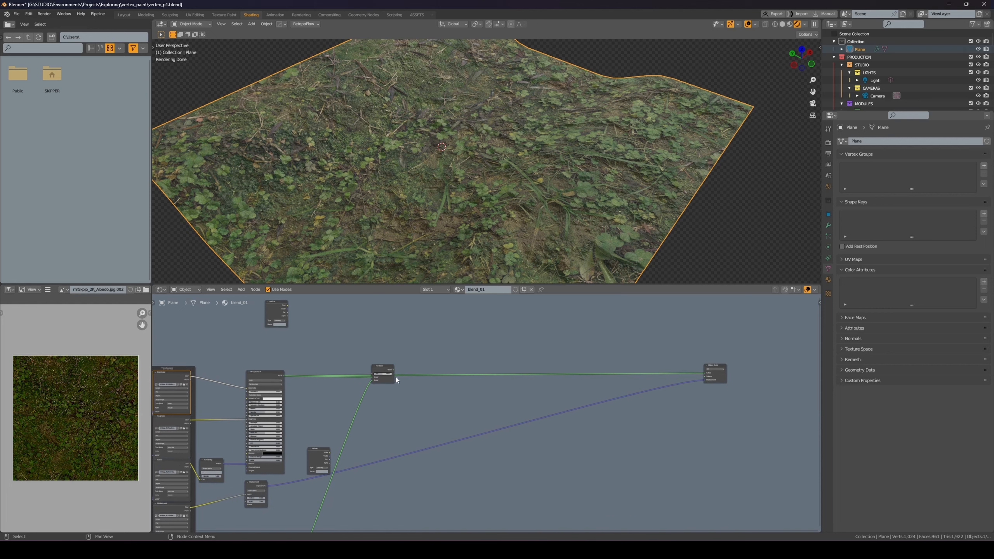
{"action": "left_click_drag", "start_coordinate": [394, 373], "coordinate": [706, 373]}
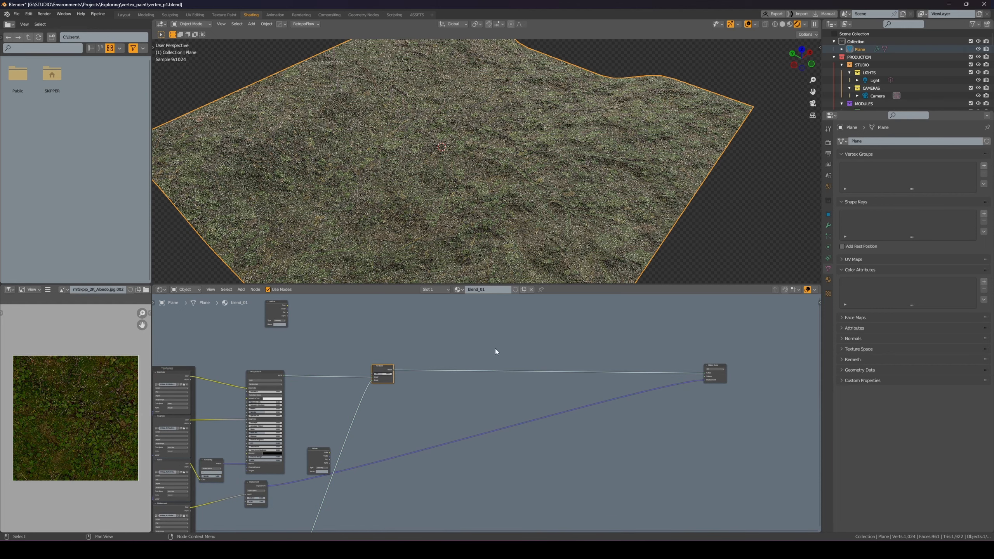
{"action": "left_click_drag", "start_coordinate": [380, 371], "coordinate": [378, 373]}
Examine the blended grass and mud surface on the plane from several angles and compare it with the node network
{"action": "middle_click_drag", "start_coordinate": [453, 180], "coordinate": [518, 177]}
{"action": "scroll", "coordinate": [544, 172], "scroll_direction": "up", "scroll_amount": 3}
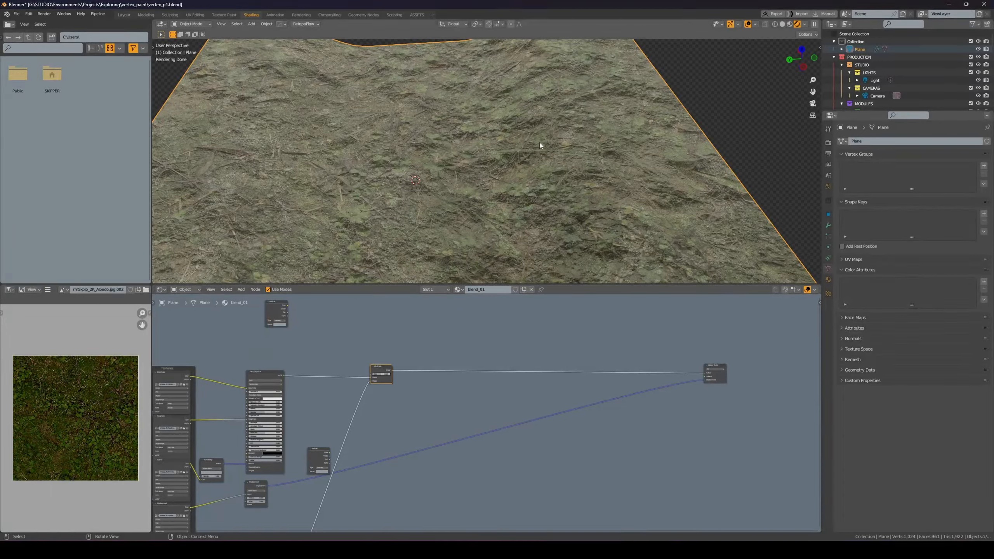
{"action": "scroll", "coordinate": [539, 142], "scroll_direction": "down", "scroll_amount": 2}
{"action": "middle_click_drag", "start_coordinate": [539, 142], "coordinate": [508, 169]}
{"action": "scroll", "coordinate": [535, 149], "scroll_direction": "down", "scroll_amount": 1}
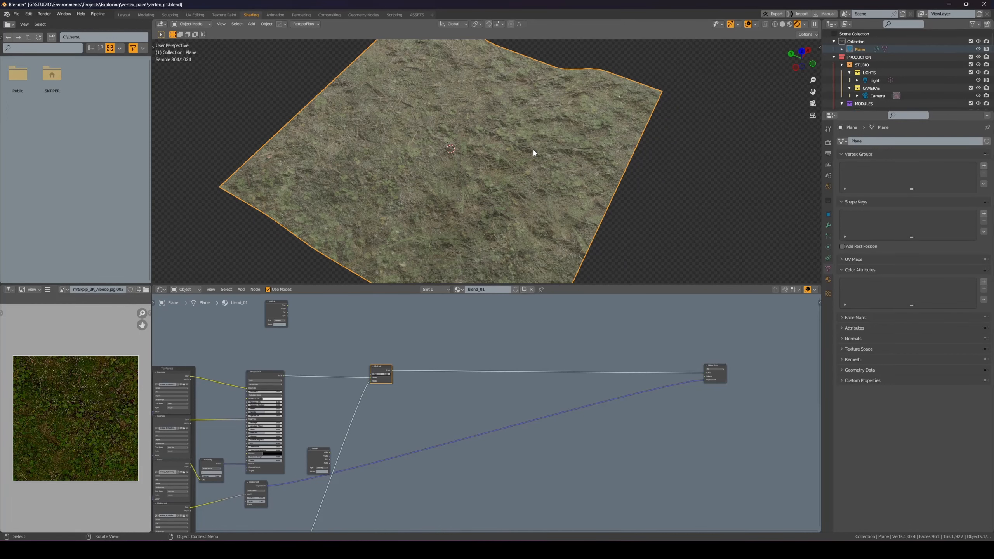
{"action": "scroll", "coordinate": [483, 384], "scroll_direction": "down", "scroll_amount": 4}
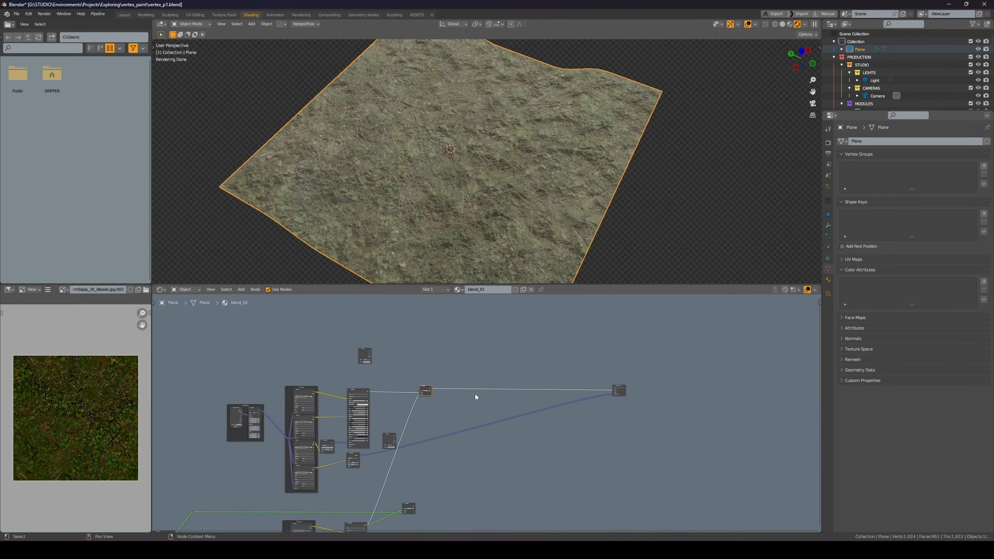
{"action": "middle_click_drag", "start_coordinate": [491, 387], "coordinate": [549, 397]}
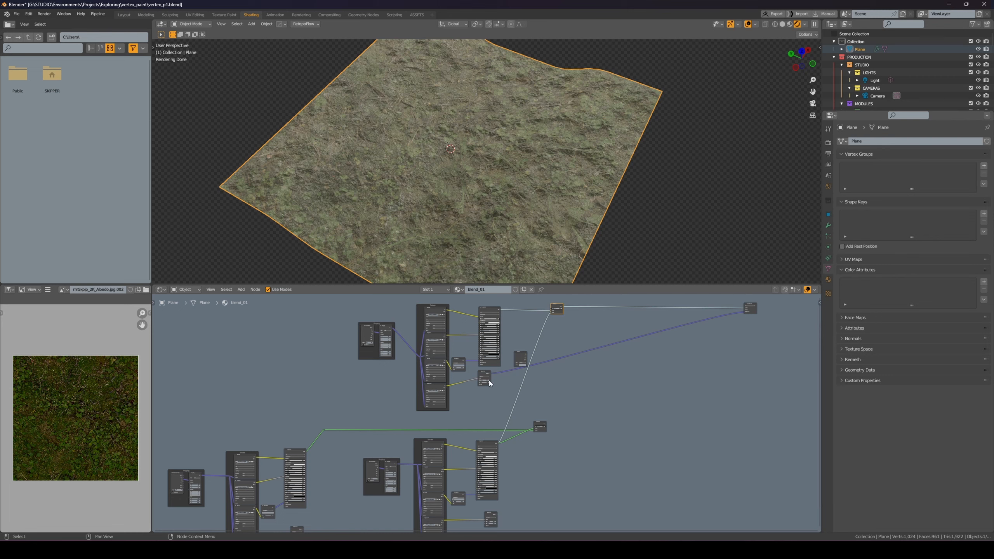
{"action": "middle_click_drag", "start_coordinate": [489, 384], "coordinate": [415, 433]}
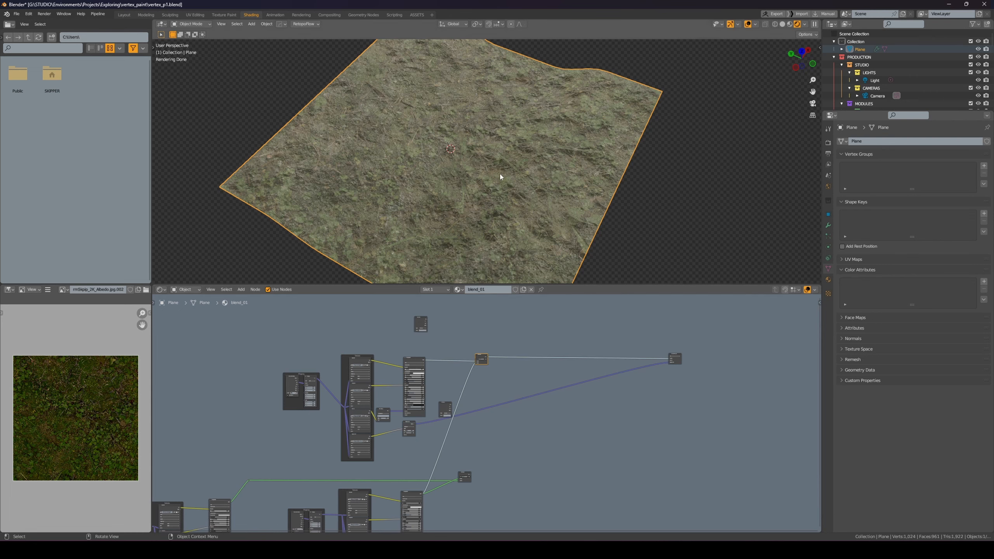
{"action": "middle_click_drag", "start_coordinate": [501, 177], "coordinate": [490, 146]}
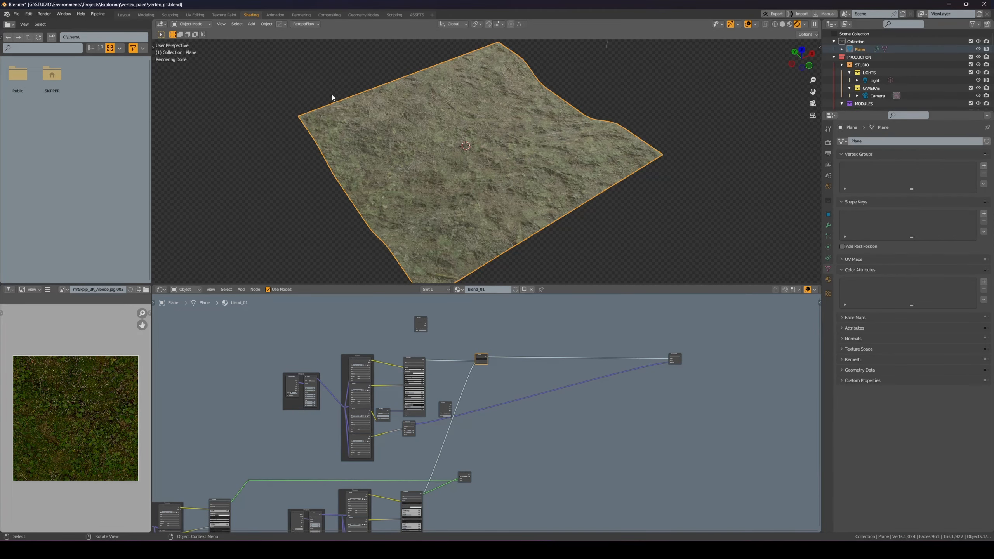
Return the viewport to solid shading, then open the Layout workspace with solid shading and hide its sidebar
{"action": "left_click", "coordinate": [782, 24]}
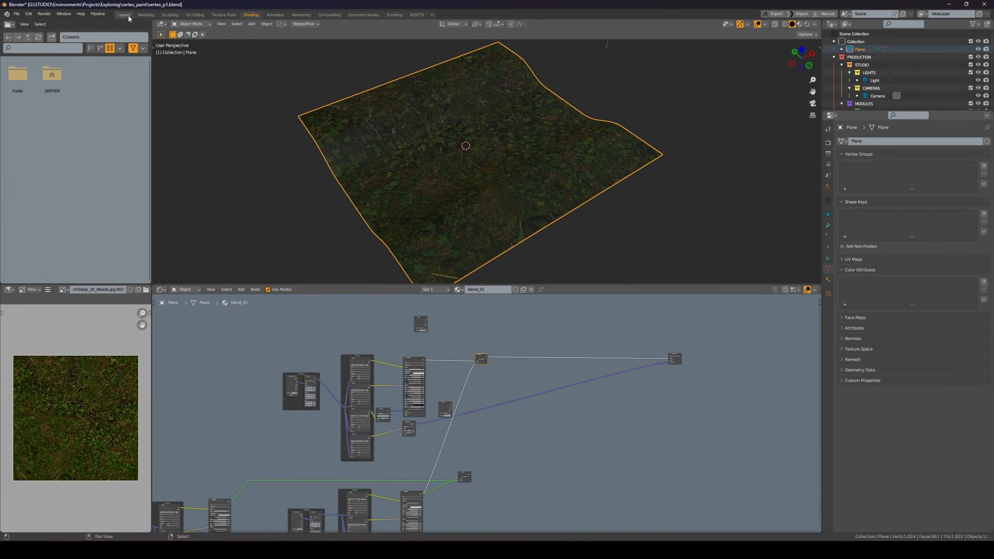
{"action": "scroll", "coordinate": [417, 101], "scroll_direction": "down", "scroll_amount": 4}
{"action": "key", "text": "ctrl+space"}
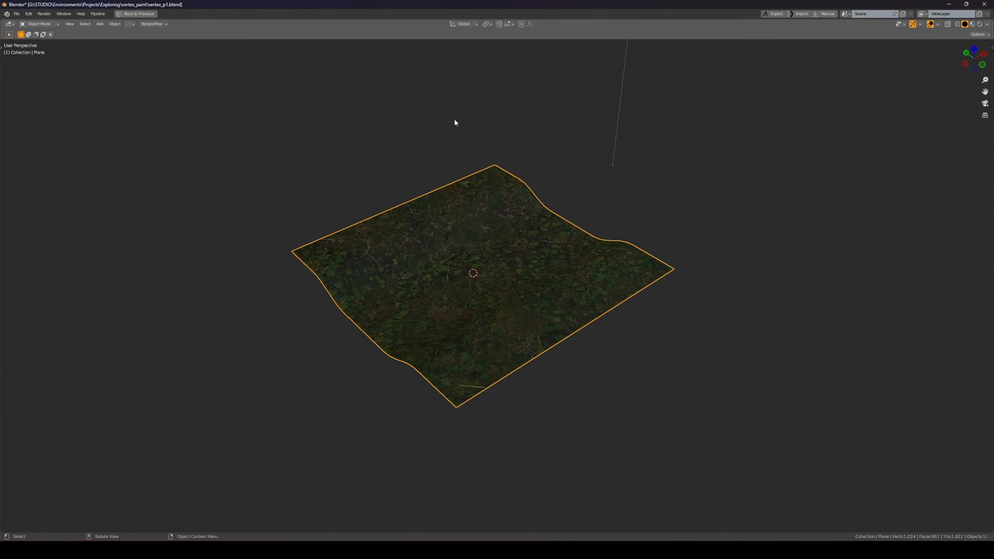
{"action": "key", "text": "ctrl+space"}
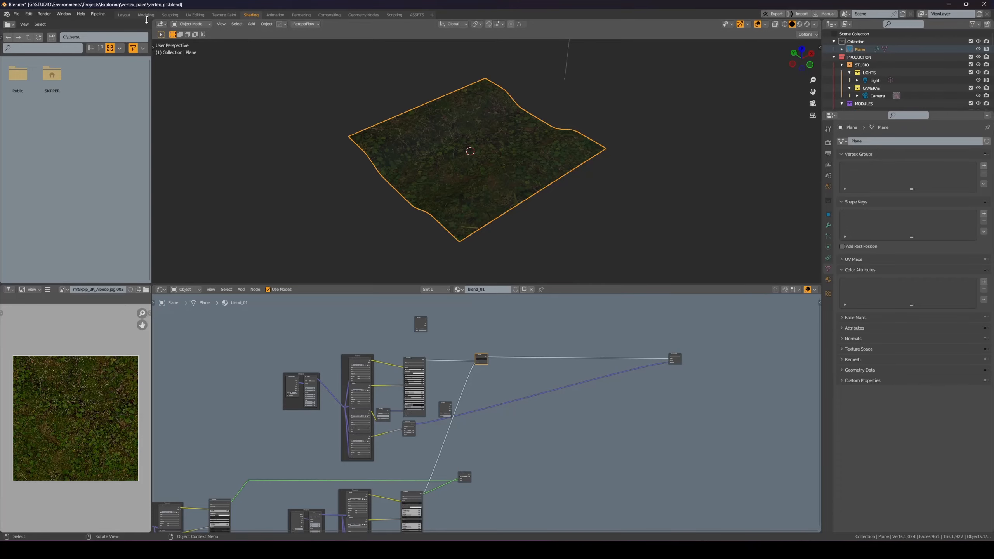
{"action": "left_click", "coordinate": [124, 15]}
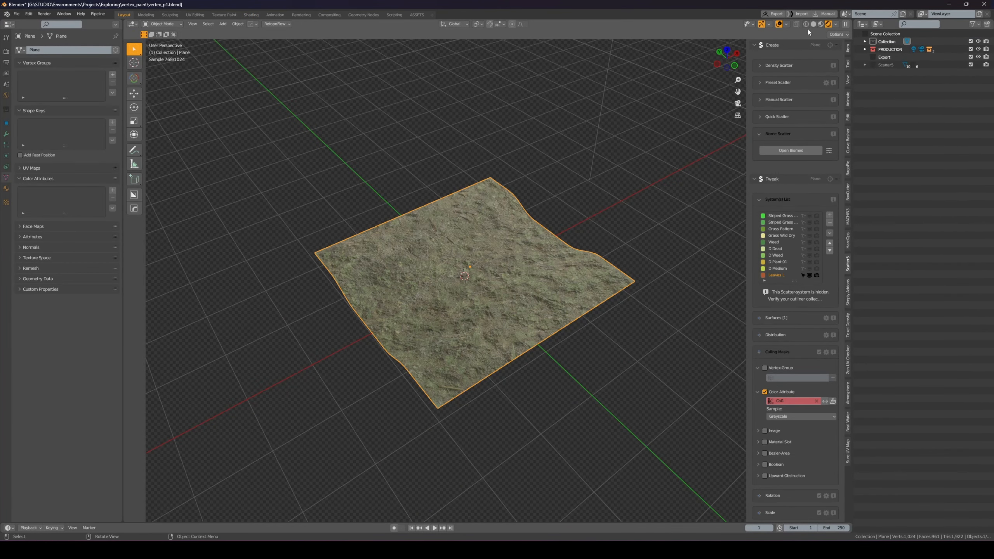
{"action": "key", "text": "n"}
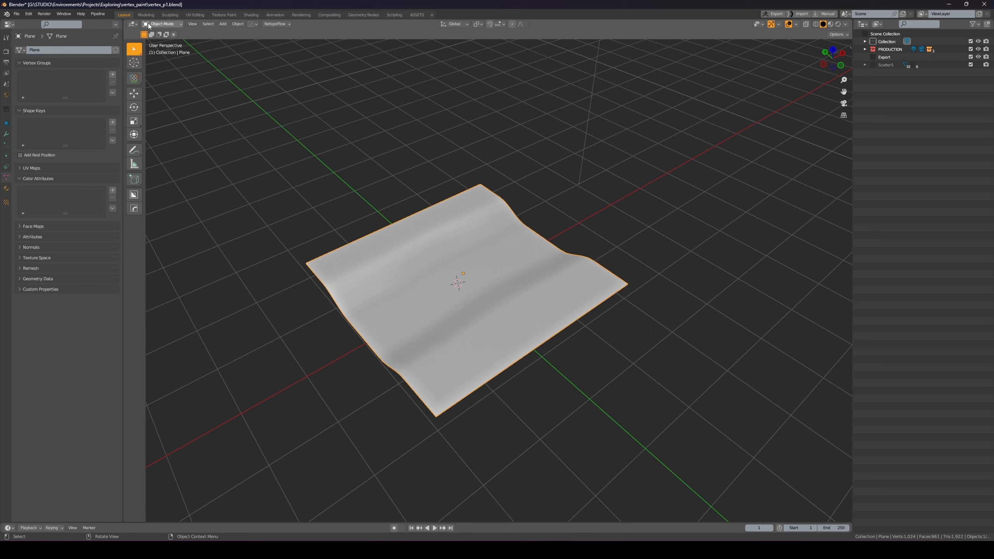
Put the plane into Vertex Paint mode in the Texture Paint workspace, then return to the Layout workspace
{"action": "left_click", "coordinate": [165, 24]}
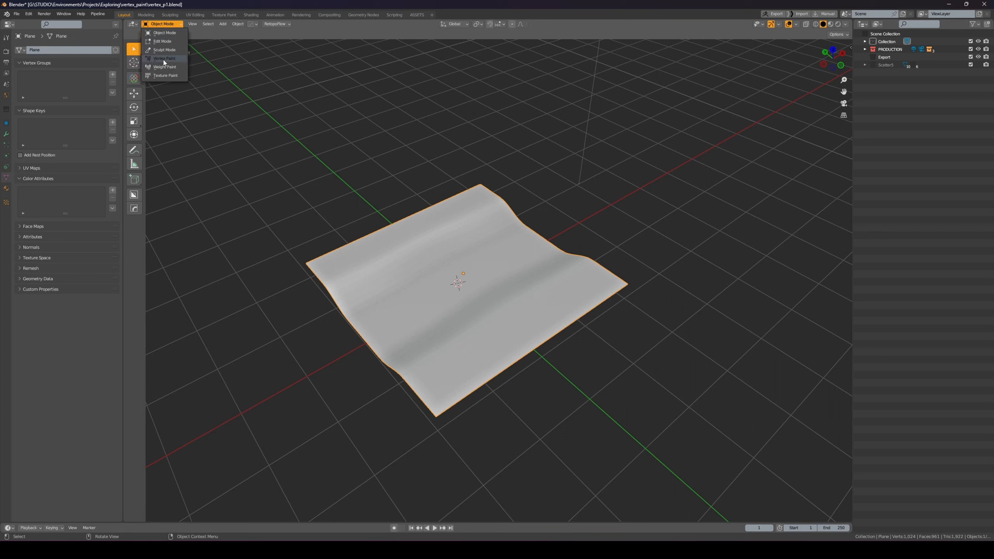
{"action": "left_click", "coordinate": [356, 76]}
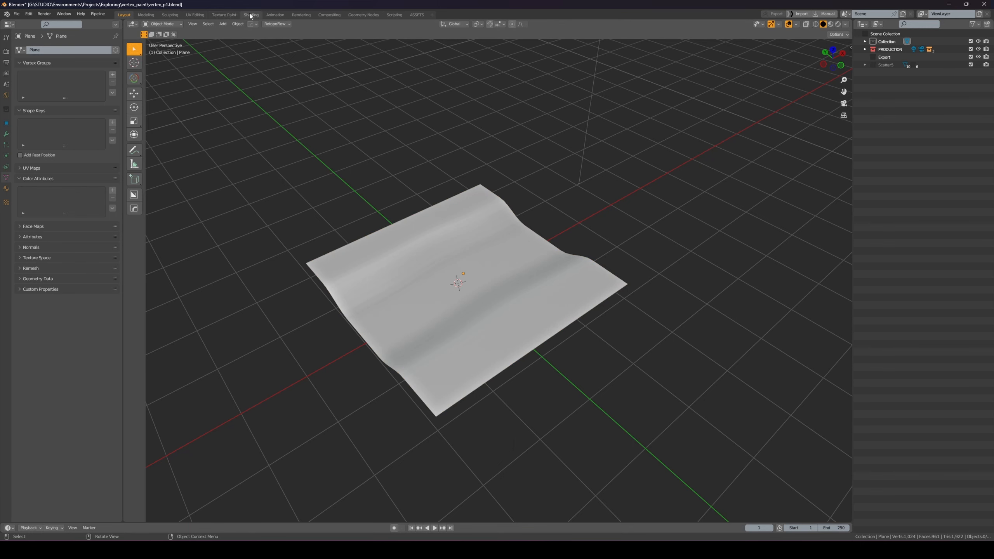
{"action": "left_click", "coordinate": [222, 15]}
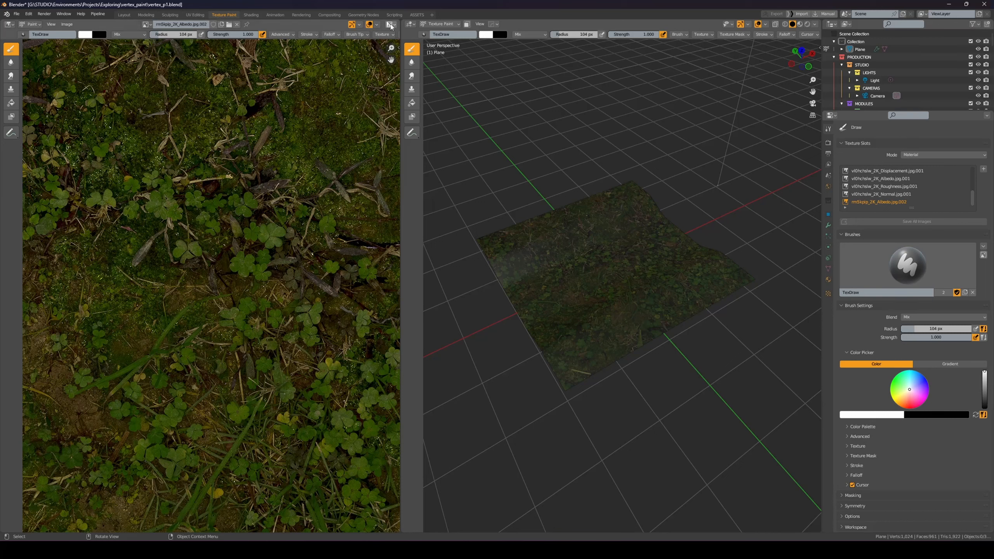
{"action": "left_click", "coordinate": [440, 24]}
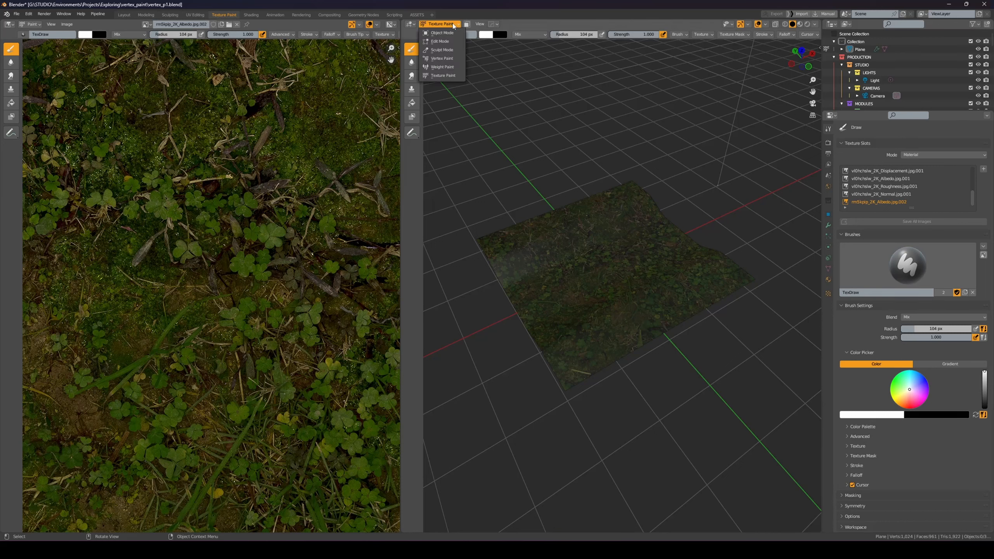
{"action": "left_click", "coordinate": [442, 59]}
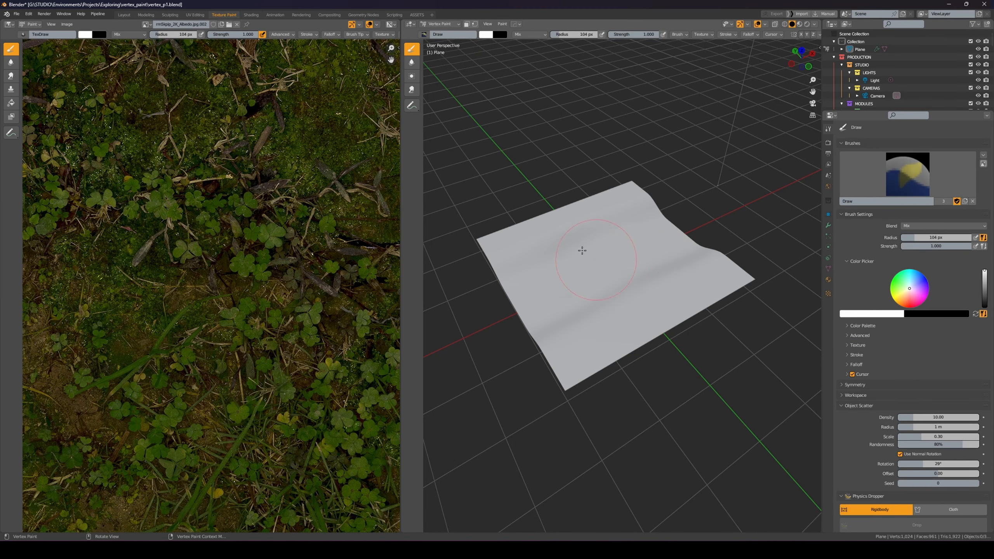
{"action": "left_click", "coordinate": [123, 14]}
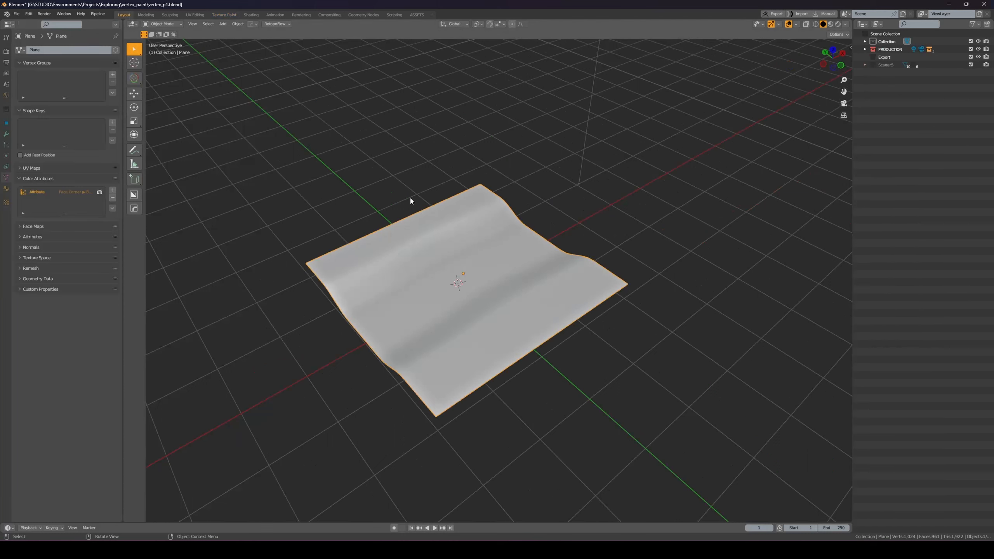
Put the plane into Vertex Paint mode and swap the brush colors so that black is the active one
{"action": "key", "text": "Tab"}
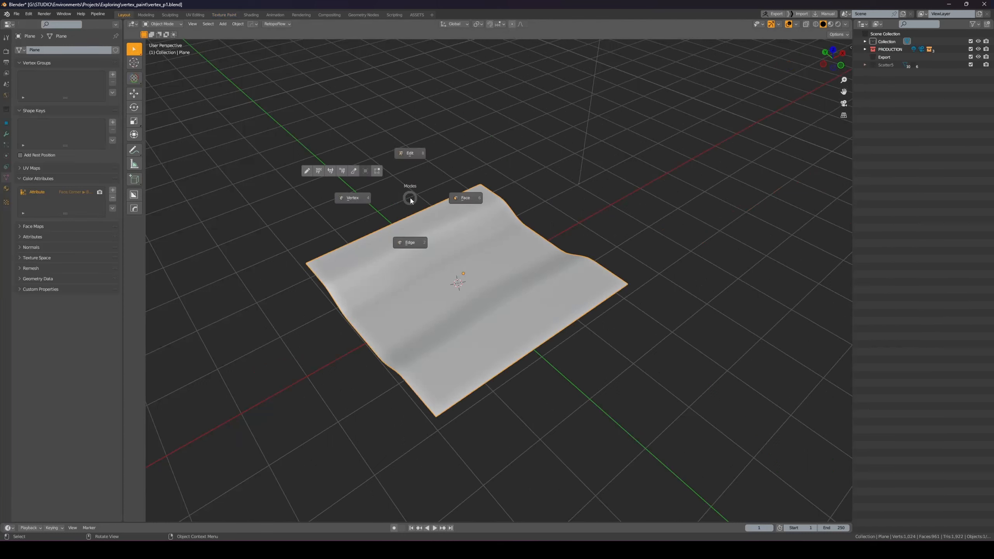
{"action": "left_click", "coordinate": [342, 173]}
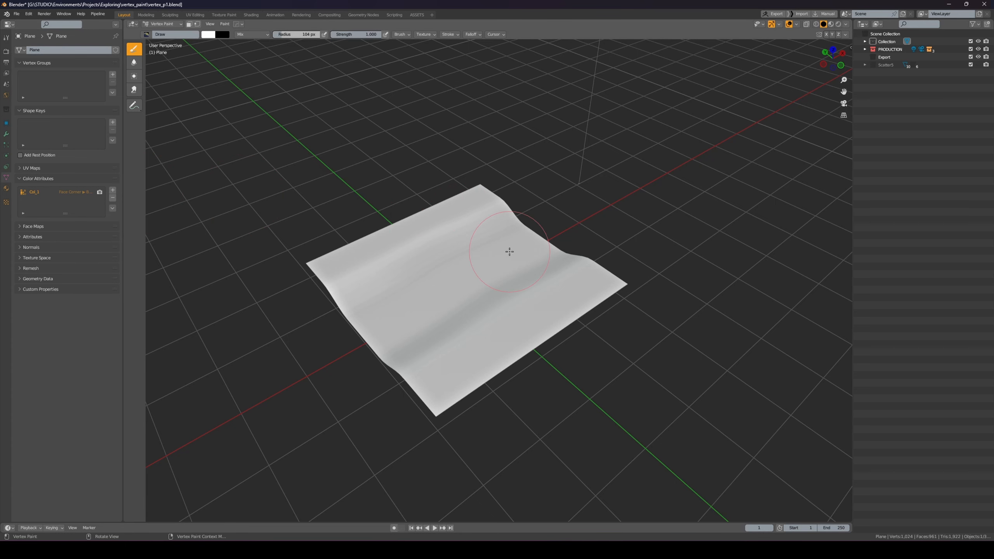
{"action": "scroll", "coordinate": [507, 250], "scroll_direction": "up", "scroll_amount": 3}
{"action": "mouse_move", "coordinate": [488, 262]}
{"action": "middle_mouse_down"}
{"action": "mouse_move", "coordinate": [495, 237]}
{"action": "mouse_move", "coordinate": [481, 272]}
{"action": "middle_mouse_up"}
{"action": "scroll", "coordinate": [498, 241], "scroll_direction": "down", "scroll_amount": 3}
{"action": "key", "text": "x"}
{"action": "left_click", "coordinate": [487, 341]}
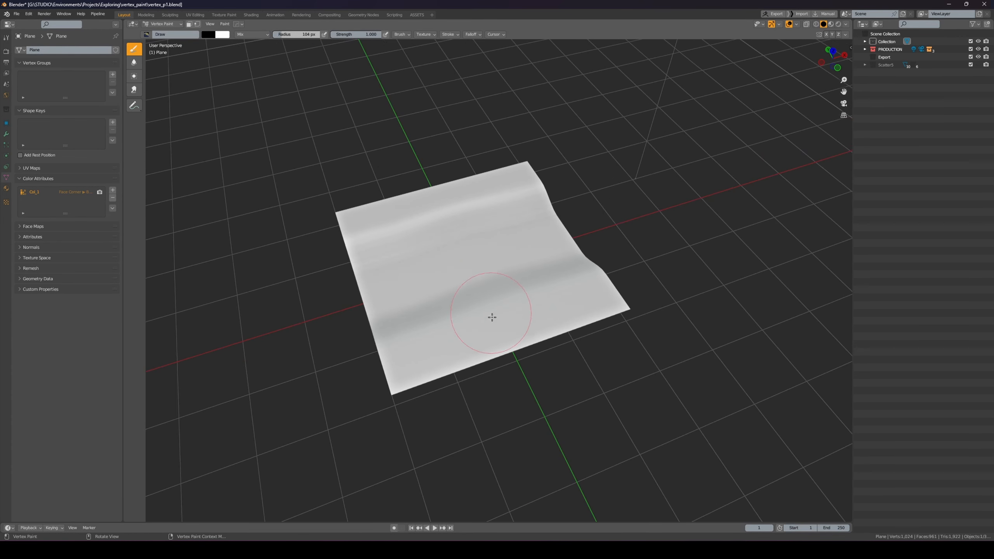
Paint a black strip along the whole near edge of the plane, up to the slope of the track
{"action": "mouse_move", "coordinate": [414, 388]}
{"action": "left_mouse_down"}
{"action": "mouse_move", "coordinate": [596, 333]}
{"action": "mouse_move", "coordinate": [543, 346]}
{"action": "left_mouse_up"}
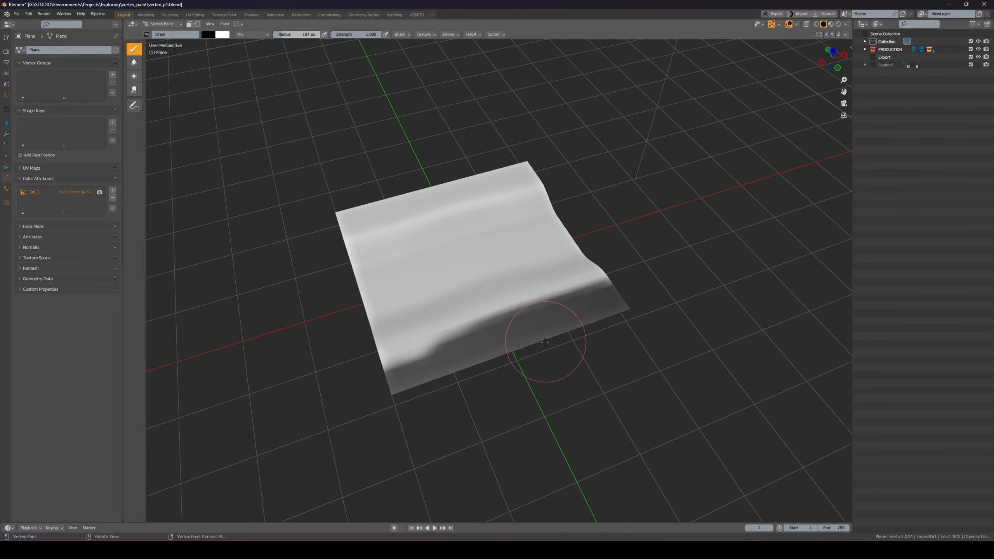
{"action": "key", "text": "shift+f"}
{"action": "key", "text": "Escape"}
{"action": "mouse_move", "coordinate": [415, 355]}
{"action": "left_mouse_down"}
{"action": "mouse_move", "coordinate": [429, 366]}
{"action": "mouse_move", "coordinate": [603, 294]}
{"action": "mouse_move", "coordinate": [398, 357]}
{"action": "mouse_move", "coordinate": [388, 348]}
{"action": "left_mouse_up"}
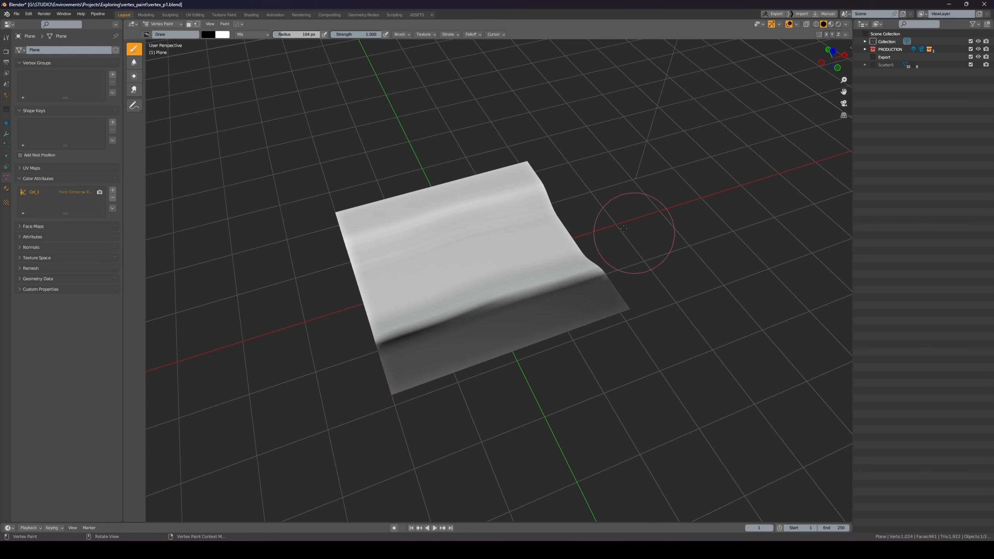
Paint a black strip along the plane's far edge and extend it down the slope towards the white middle
{"action": "mouse_move", "coordinate": [534, 178]}
{"action": "left_mouse_down"}
{"action": "mouse_move", "coordinate": [359, 195]}
{"action": "mouse_move", "coordinate": [518, 169]}
{"action": "left_mouse_up"}
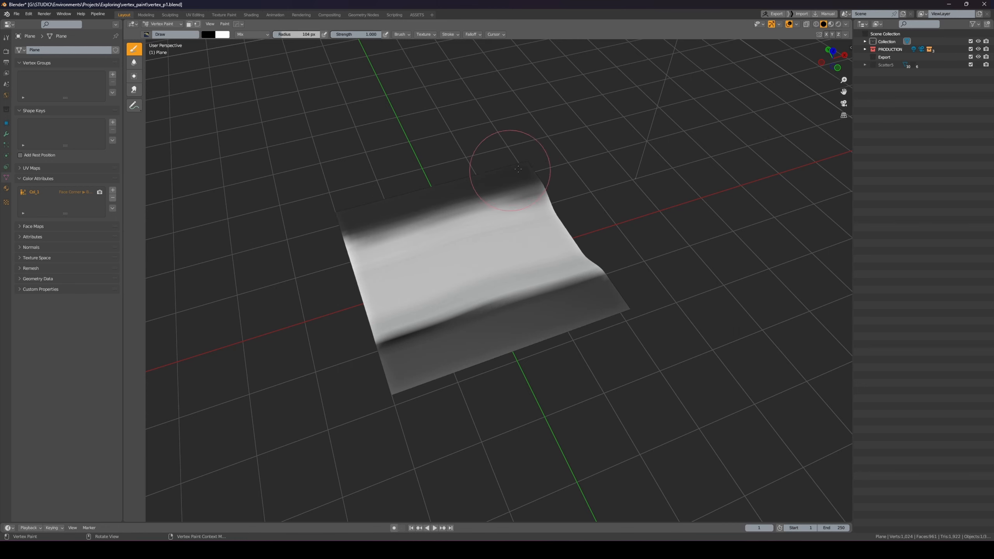
{"action": "scroll", "coordinate": [379, 243], "scroll_direction": "up", "scroll_amount": 3}
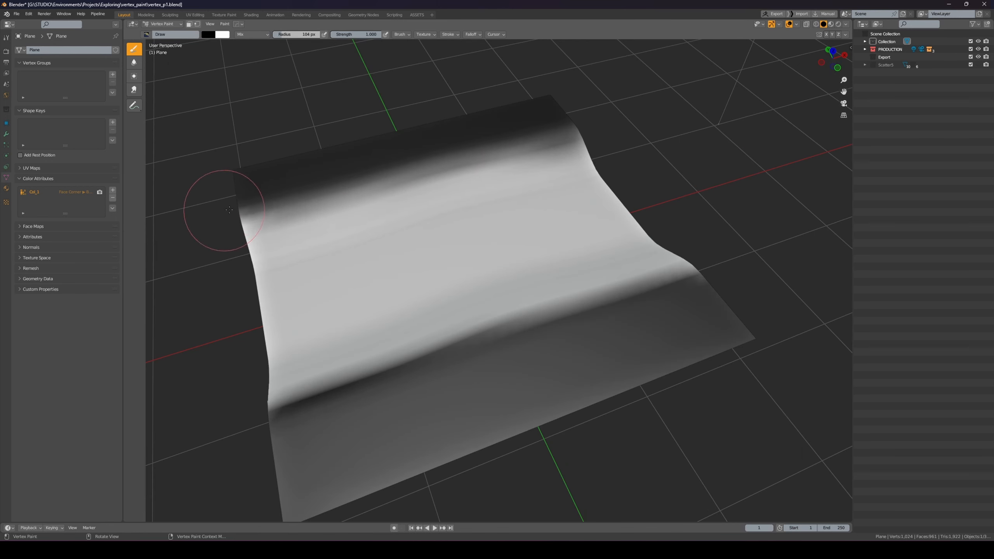
{"action": "mouse_move", "coordinate": [483, 138]}
{"action": "middle_mouse_down"}
{"action": "mouse_move", "coordinate": [497, 229]}
{"action": "mouse_move", "coordinate": [515, 203]}
{"action": "middle_mouse_up"}
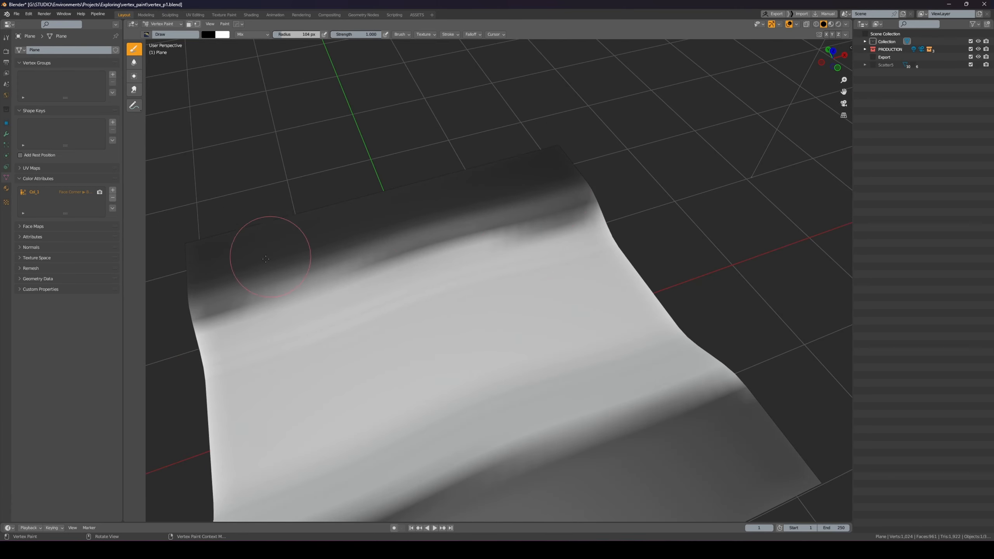
{"action": "mouse_move", "coordinate": [266, 259]}
{"action": "left_mouse_down"}
{"action": "mouse_move", "coordinate": [188, 288]}
{"action": "mouse_move", "coordinate": [364, 233]}
{"action": "left_mouse_up"}
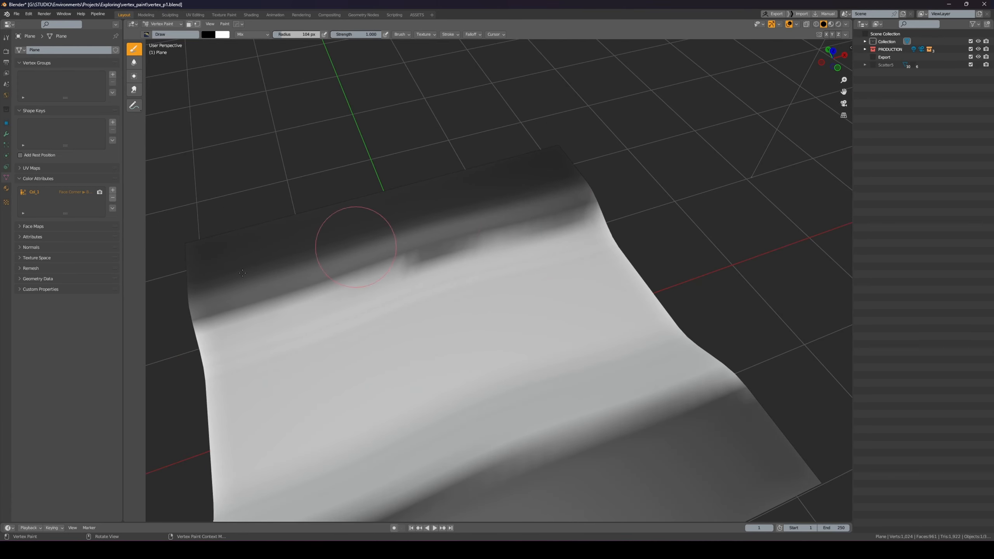
Extend the black paint along the inner border of the near bank where it meets the white middle track
{"action": "scroll", "coordinate": [242, 273], "scroll_direction": "down", "scroll_amount": 5}
{"action": "middle_click_drag", "start_coordinate": [255, 422], "coordinate": [533, 259]}
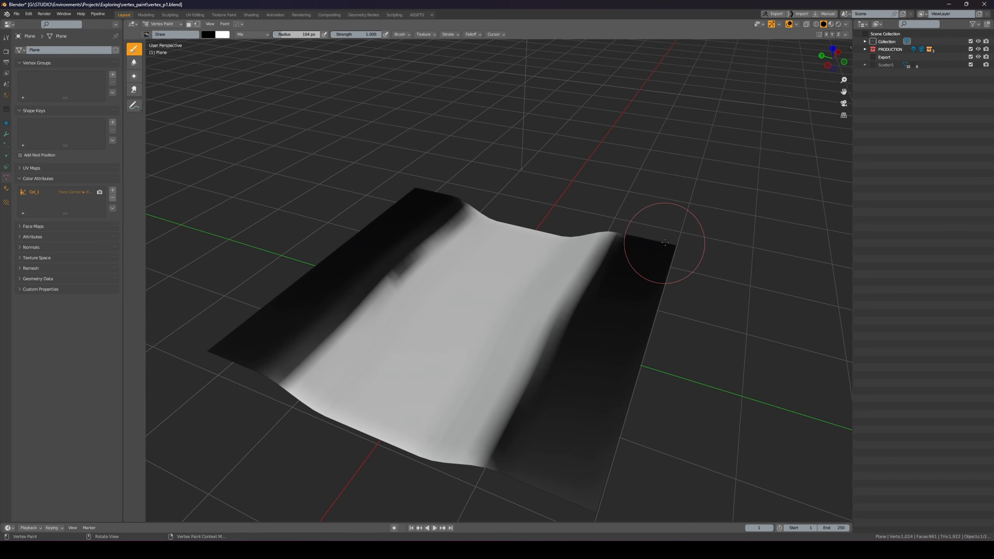
{"action": "middle_click_drag", "start_coordinate": [540, 496], "coordinate": [654, 193]}
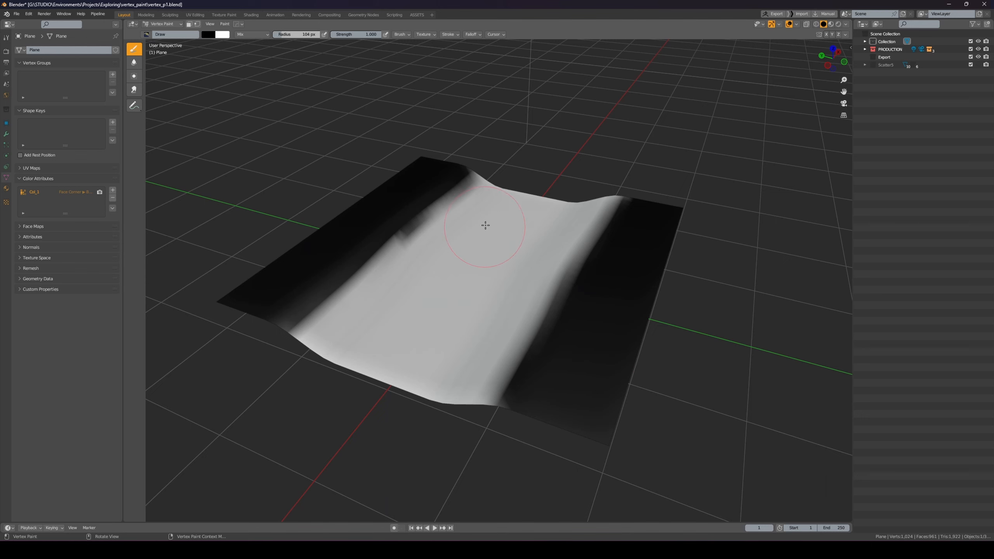
{"action": "middle_click_drag", "start_coordinate": [414, 352], "coordinate": [428, 326]}
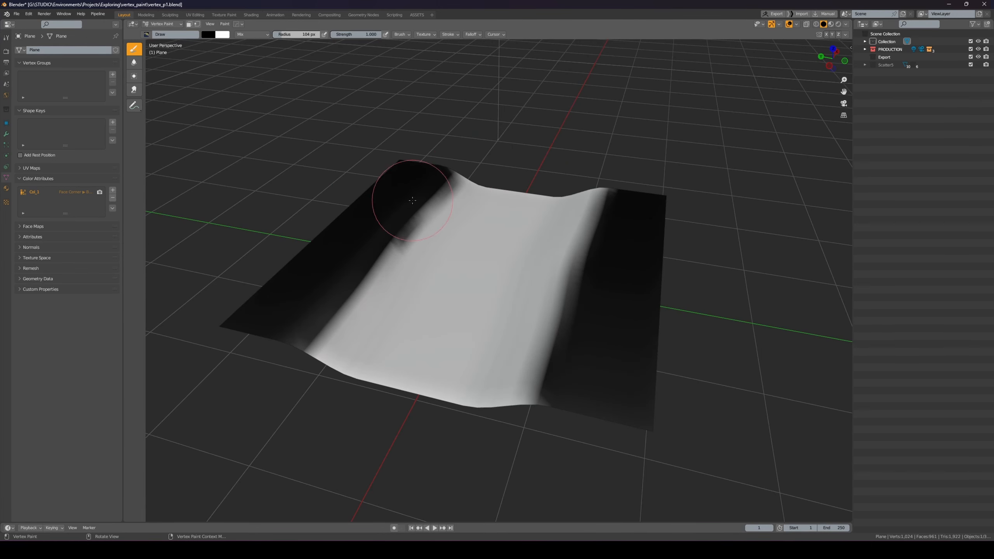
{"action": "scroll", "coordinate": [645, 177], "scroll_direction": "up", "scroll_amount": 2}
{"action": "left_click_drag", "start_coordinate": [595, 469], "coordinate": [581, 489]}
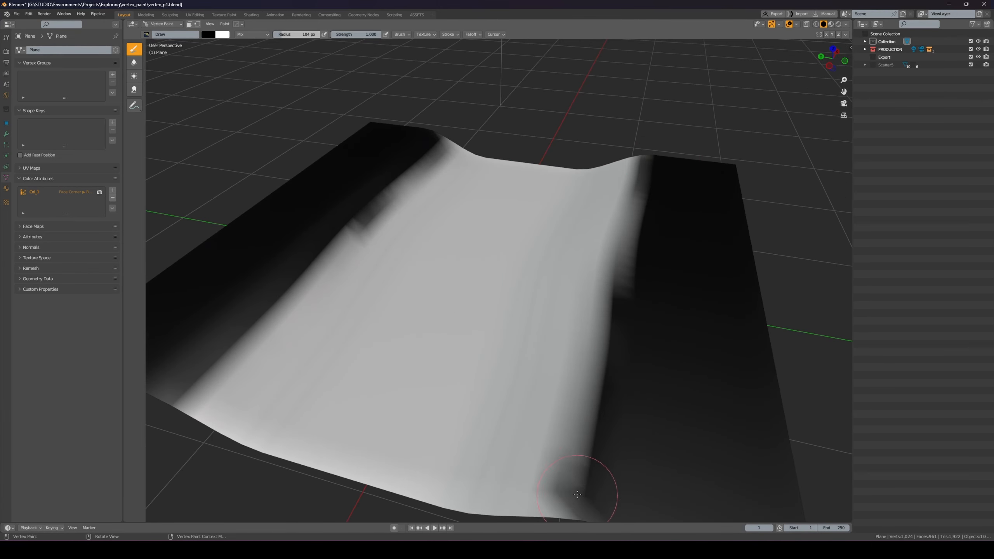
{"action": "mouse_move", "coordinate": [639, 263]}
{"action": "left_mouse_down"}
{"action": "mouse_move", "coordinate": [621, 284]}
{"action": "mouse_move", "coordinate": [663, 172]}
{"action": "left_mouse_up"}
{"action": "scroll", "coordinate": [661, 175], "scroll_direction": "down", "scroll_amount": 4}
{"action": "mouse_move", "coordinate": [642, 184]}
{"action": "middle_mouse_down"}
{"action": "mouse_move", "coordinate": [610, 217]}
{"action": "mouse_move", "coordinate": [567, 223]}
{"action": "middle_mouse_up"}
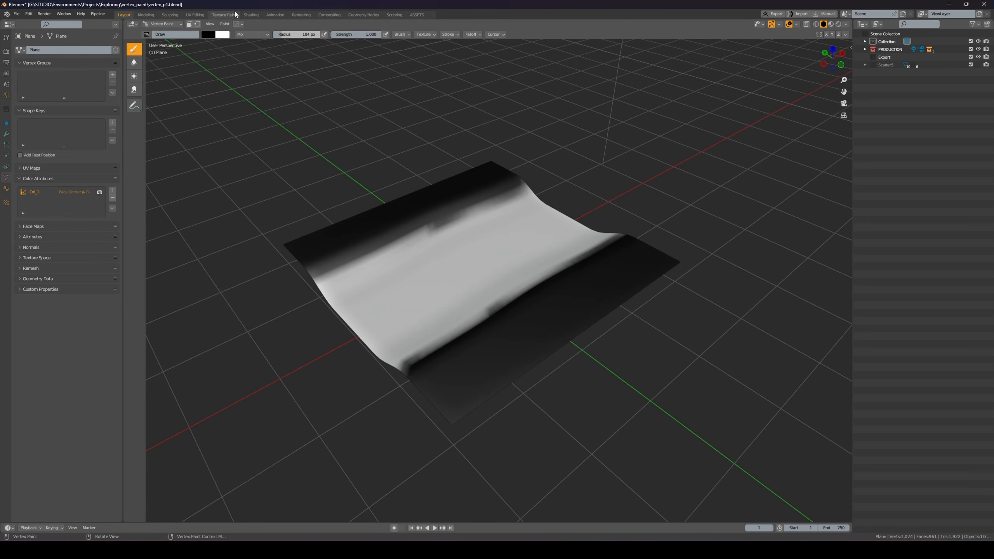
In the Shading workspace, set the upper Attribute node's name to Col_1, matching the plane's color attribute
{"action": "left_click", "coordinate": [251, 14]}
{"action": "middle_click_drag", "start_coordinate": [464, 376], "coordinate": [454, 470]}
{"action": "scroll", "coordinate": [452, 397], "scroll_direction": "up", "scroll_amount": 12}
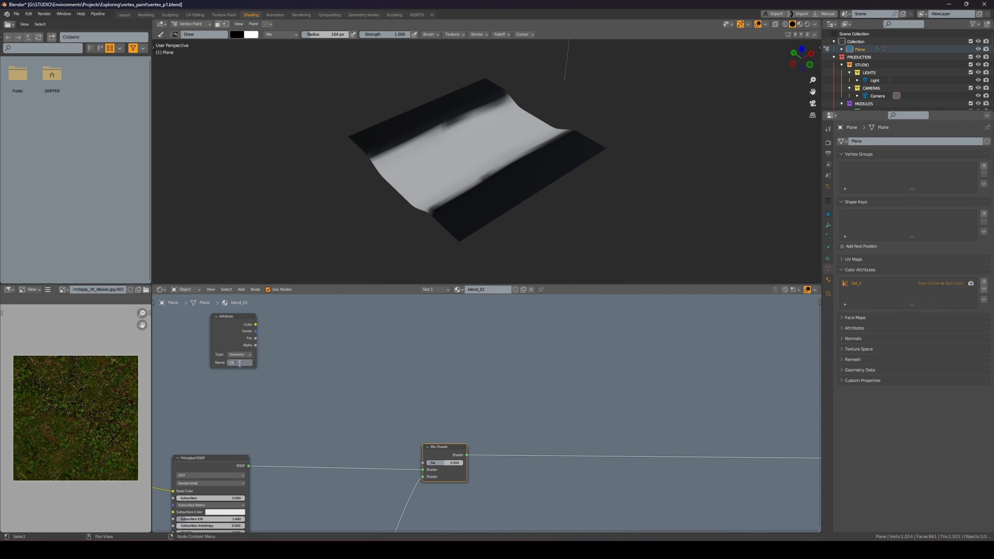
{"action": "scroll", "coordinate": [243, 359], "scroll_direction": "up", "scroll_amount": 6}
{"action": "middle_click_drag", "start_coordinate": [249, 353], "coordinate": [508, 389]}
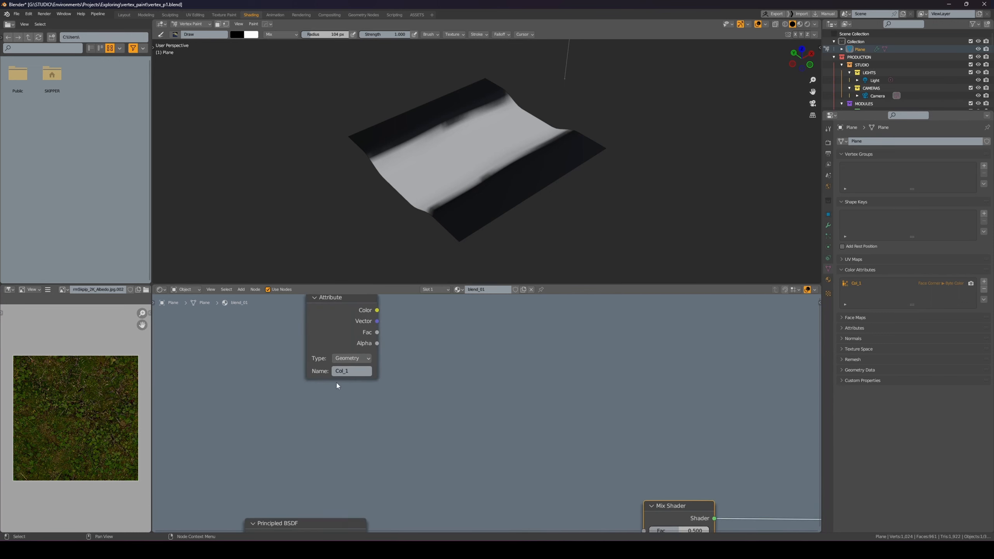
{"action": "middle_click_drag", "start_coordinate": [337, 384], "coordinate": [709, 398]}
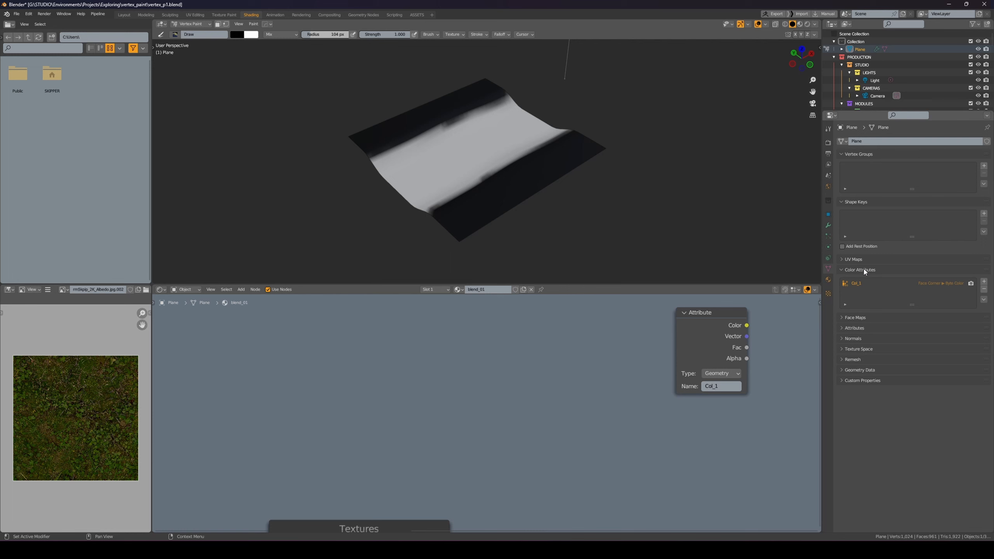
{"action": "scroll", "coordinate": [777, 361], "scroll_direction": "down", "scroll_amount": 9}
{"action": "middle_click_drag", "start_coordinate": [736, 378], "coordinate": [467, 353]}
{"action": "scroll", "coordinate": [354, 358], "scroll_direction": "down", "scroll_amount": 2}
{"action": "scroll", "coordinate": [361, 367], "scroll_direction": "up", "scroll_amount": 6}
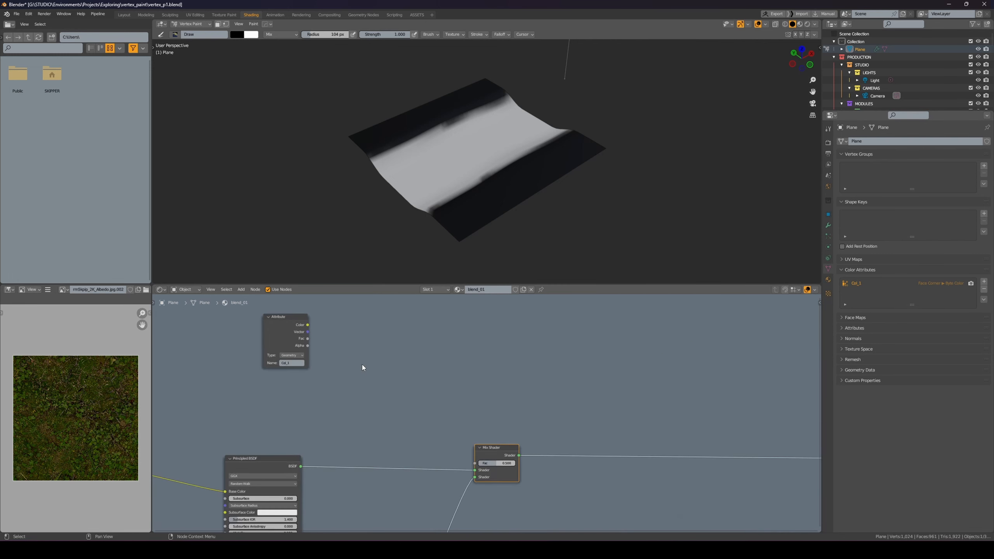
Connect the Col_1 Attribute node's Fac output to the upper Mix Shader's Fac input and switch the viewport to rendered shading
{"action": "left_click_drag", "start_coordinate": [293, 333], "coordinate": [367, 368]}
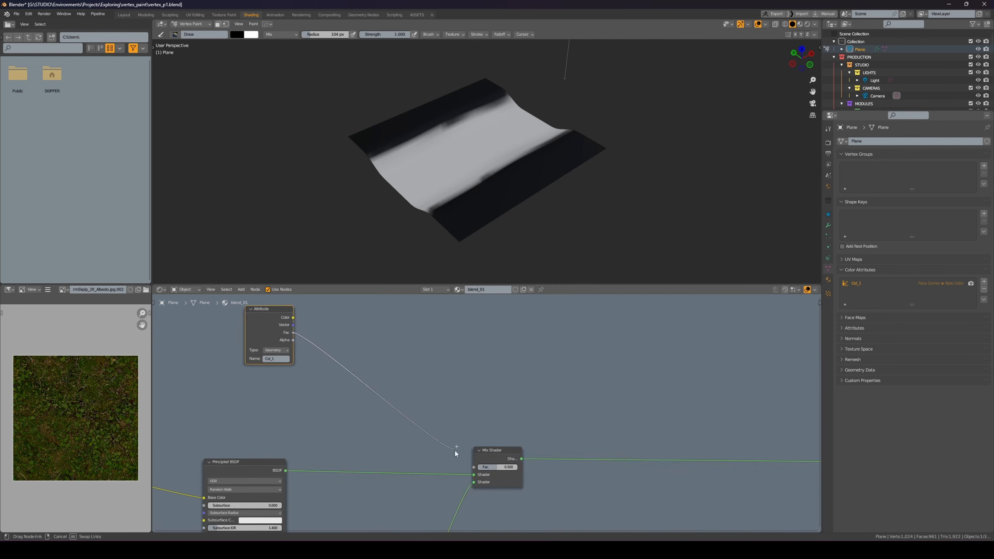
{"action": "left_click_drag", "start_coordinate": [473, 469], "coordinate": [473, 468]}
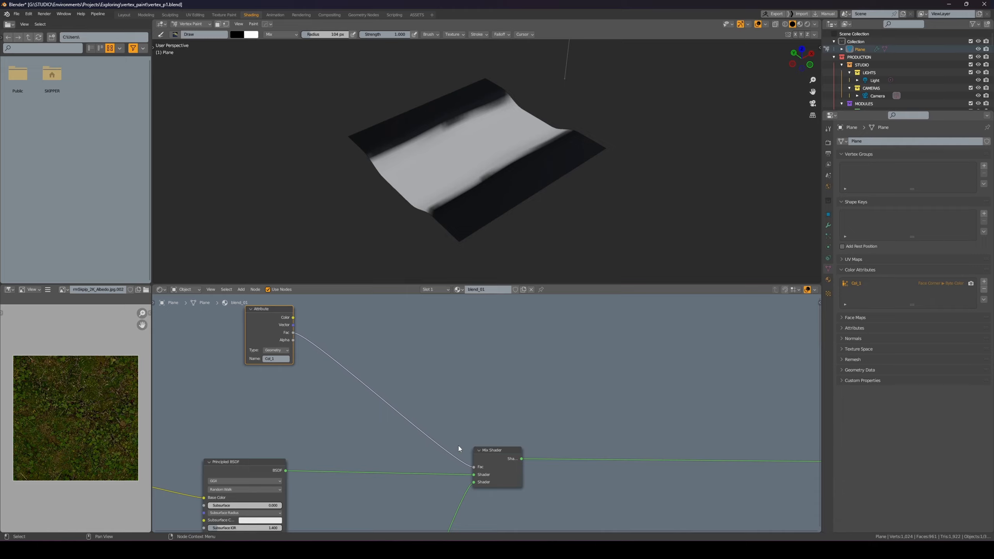
{"action": "left_click", "coordinate": [808, 25]}
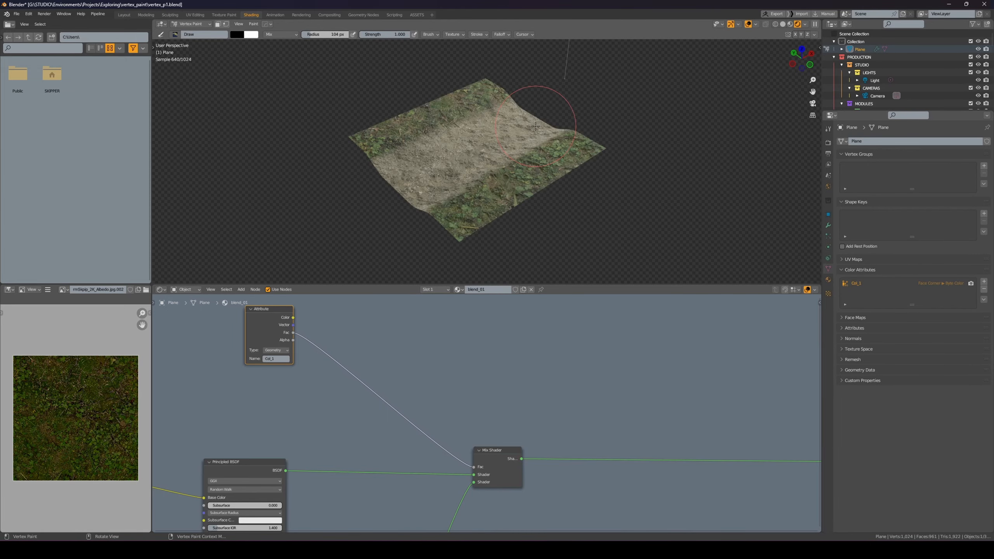
Examine the painted grass and mud blend on the plane from several angles, along with the lower texture node groups and second Mix Shader
{"action": "scroll", "coordinate": [453, 148], "scroll_direction": "up", "scroll_amount": 3}
{"action": "middle_click_drag", "start_coordinate": [453, 148], "coordinate": [485, 145]}
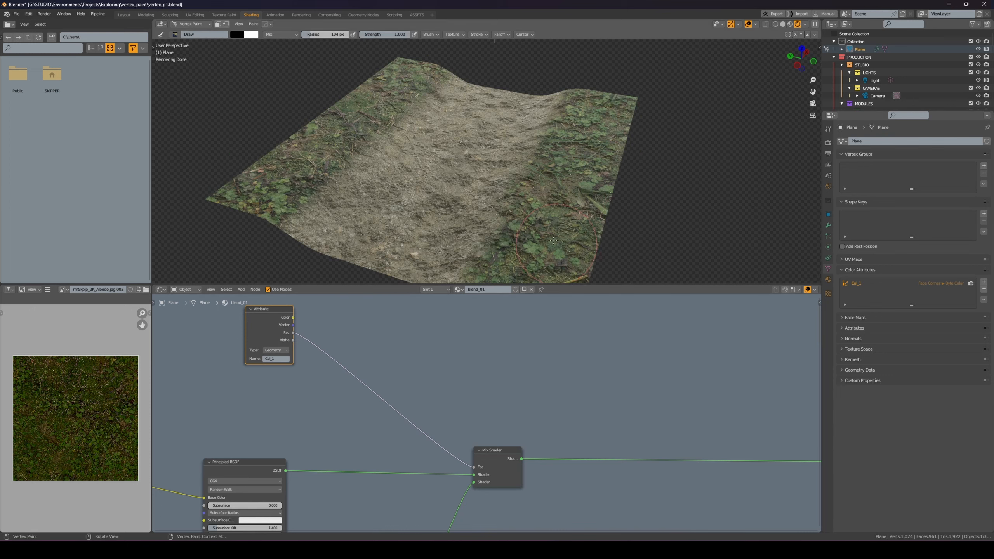
{"action": "middle_click_drag", "start_coordinate": [553, 240], "coordinate": [577, 78]}
{"action": "scroll", "coordinate": [442, 426], "scroll_direction": "down", "scroll_amount": 3}
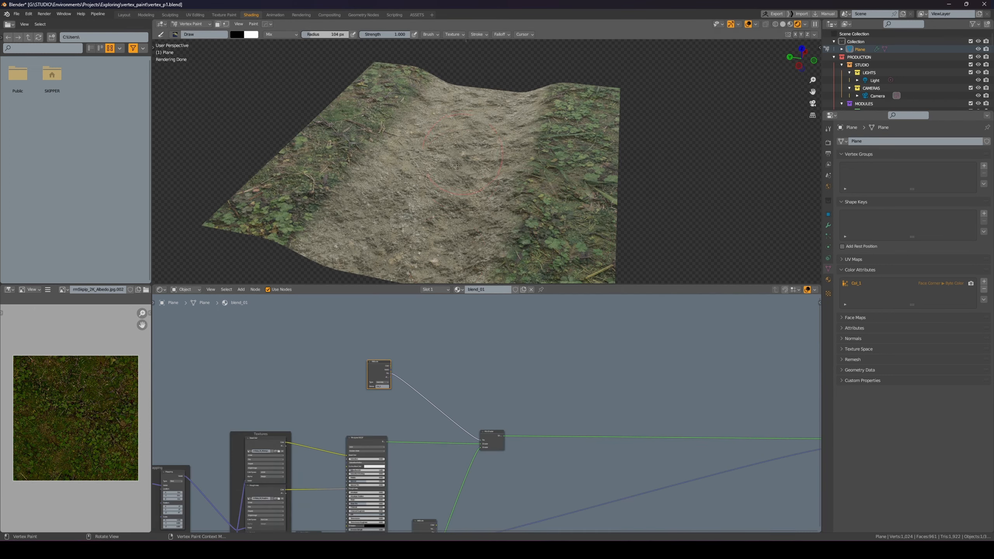
{"action": "scroll", "coordinate": [457, 165], "scroll_direction": "down", "scroll_amount": 3}
{"action": "scroll", "coordinate": [415, 419], "scroll_direction": "down", "scroll_amount": 6}
{"action": "middle_click_drag", "start_coordinate": [428, 488], "coordinate": [428, 375]}
{"action": "scroll", "coordinate": [413, 460], "scroll_direction": "up", "scroll_amount": 3}
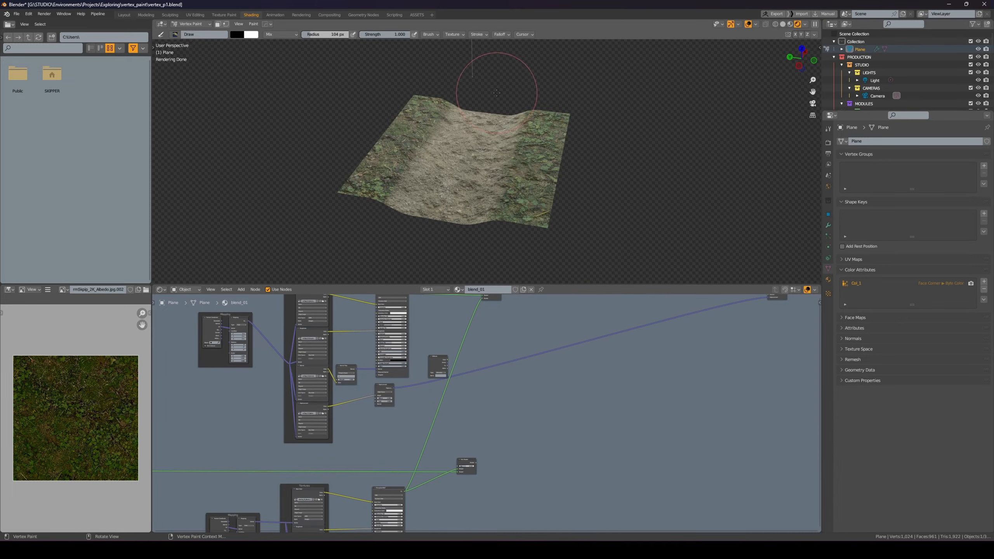
{"action": "middle_click_drag", "start_coordinate": [497, 93], "coordinate": [464, 152]}
{"action": "scroll", "coordinate": [431, 196], "scroll_direction": "up", "scroll_amount": 2}
{"action": "scroll", "coordinate": [486, 173], "scroll_direction": "up", "scroll_amount": 2}
{"action": "scroll", "coordinate": [491, 132], "scroll_direction": "down", "scroll_amount": 4}
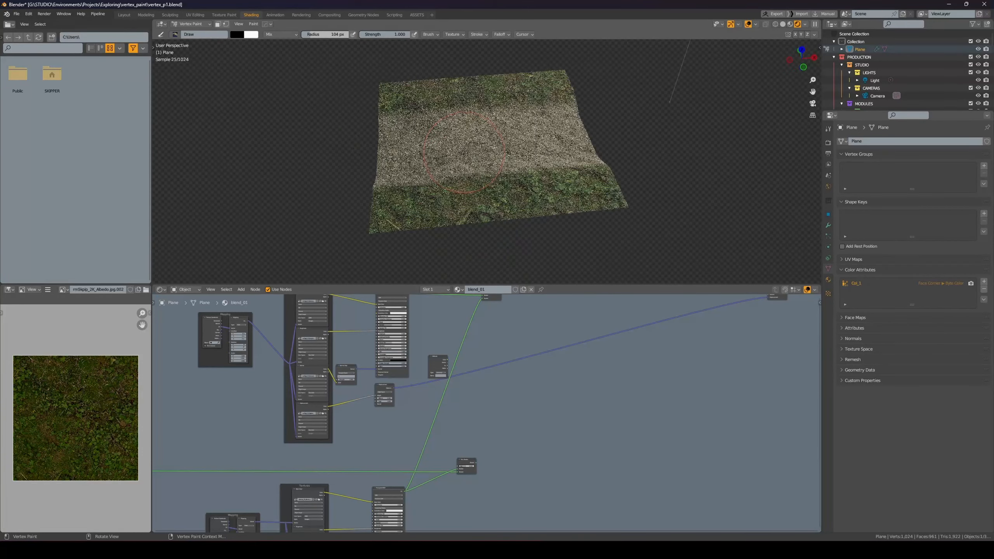
{"action": "scroll", "coordinate": [391, 437], "scroll_direction": "down", "scroll_amount": 3}
{"action": "middle_click_drag", "start_coordinate": [397, 476], "coordinate": [403, 361]}
{"action": "scroll", "coordinate": [390, 374], "scroll_direction": "up", "scroll_amount": 3}
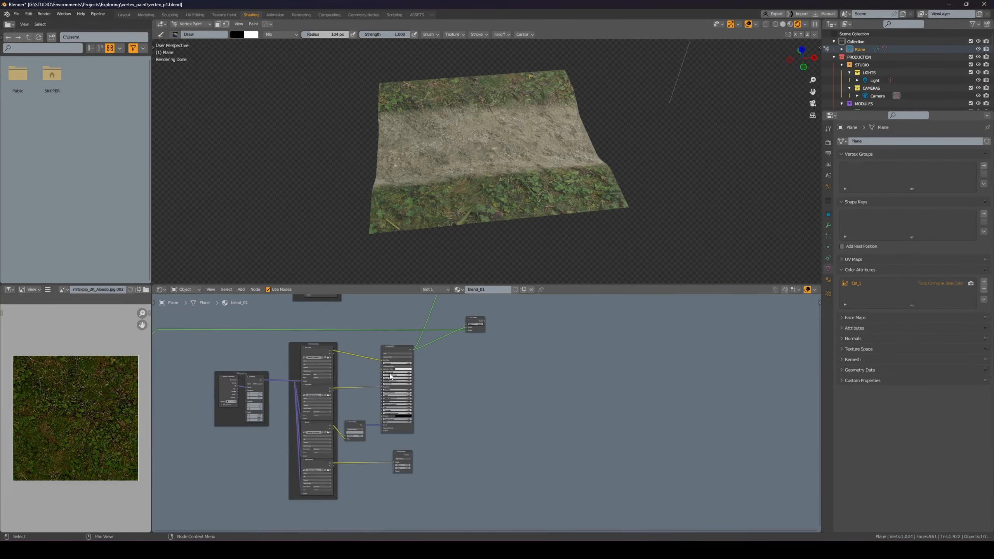
{"action": "scroll", "coordinate": [510, 356], "scroll_direction": "down", "scroll_amount": 6}
{"action": "key", "text": "ctrl+space"}
{"action": "mouse_move", "coordinate": [417, 262]}
{"action": "middle_mouse_down"}
{"action": "mouse_move", "coordinate": [553, 345]}
{"action": "mouse_move", "coordinate": [598, 348]}
{"action": "middle_mouse_up"}
{"action": "key", "text": "ctrl+space"}
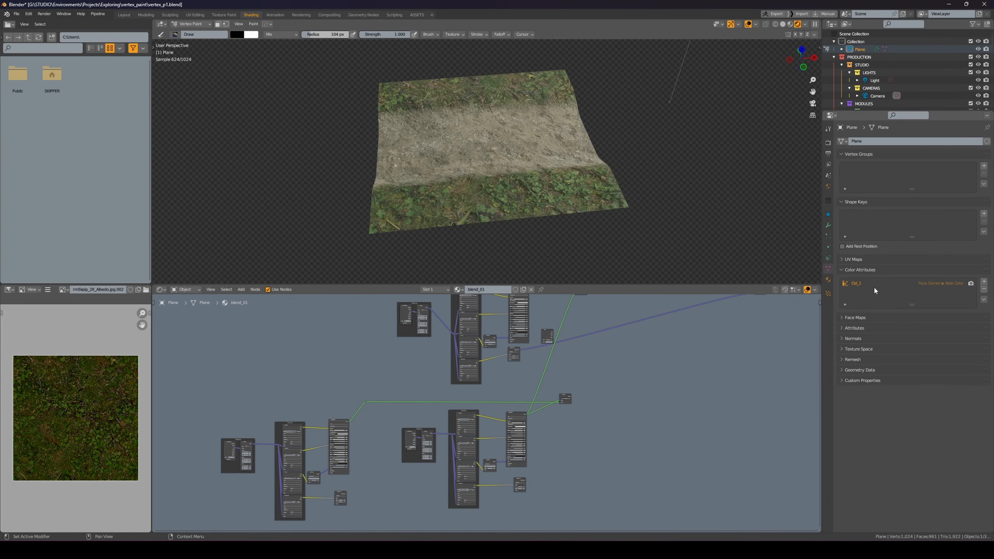
Add a black color attribute Col_2 with Vertex domain and Color data type, and enter Col_2 as the lower Attribute node's name
{"action": "left_click", "coordinate": [984, 283]}
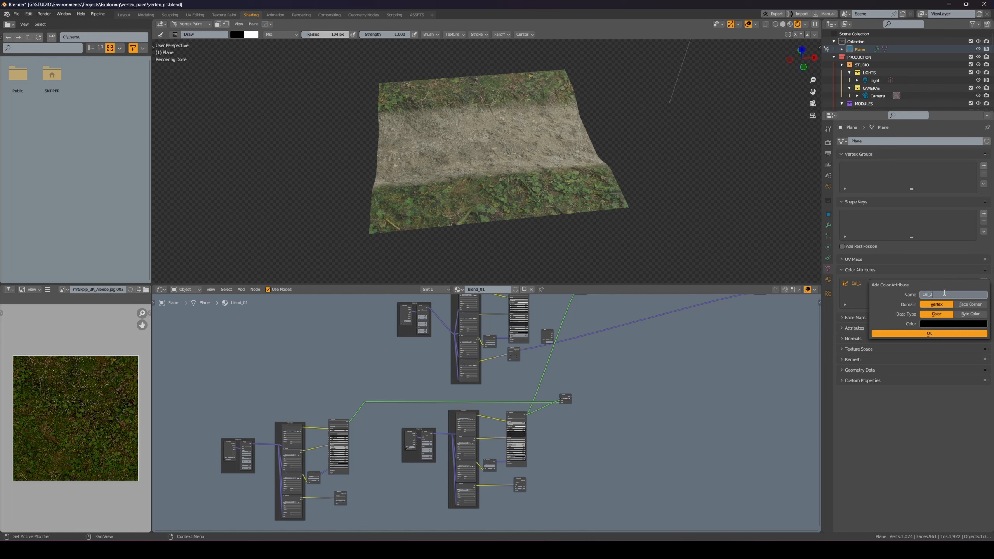
{"action": "left_click", "coordinate": [931, 333]}
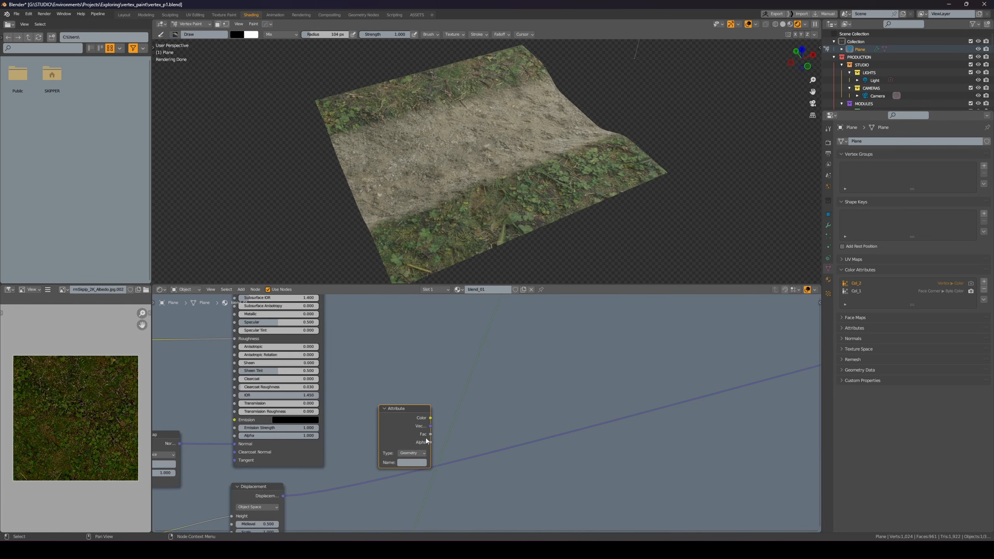
{"action": "middle_click_drag", "start_coordinate": [421, 472], "coordinate": [455, 417]}
{"action": "left_click", "coordinate": [455, 415]}
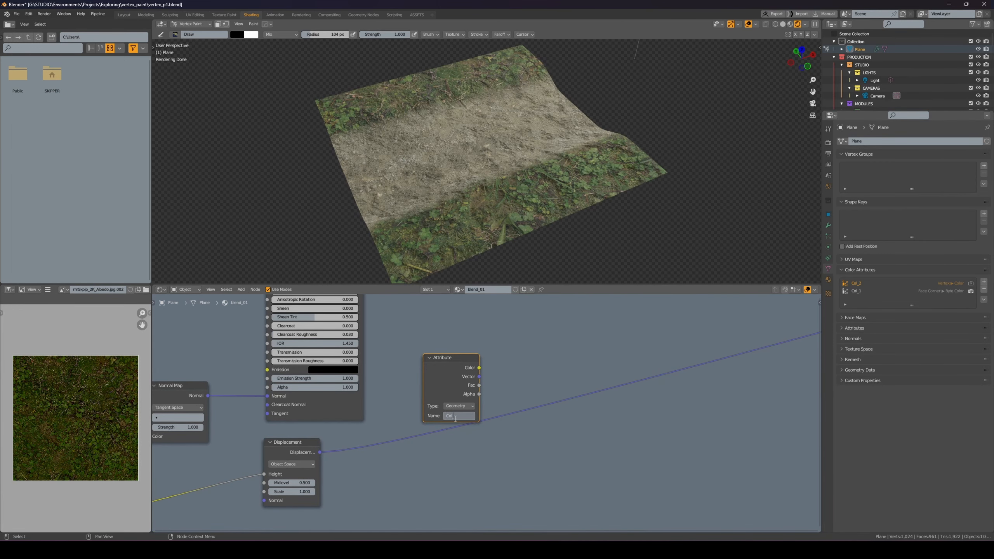
{"action": "type", "text": "Col_2"}
{"action": "key", "text": "Return"}
In the maximized node editor, connect the Col_2 Attribute node's Fac output to the lower Mix Shader's Fac input
{"action": "scroll", "coordinate": [462, 415], "scroll_direction": "down", "scroll_amount": 16}
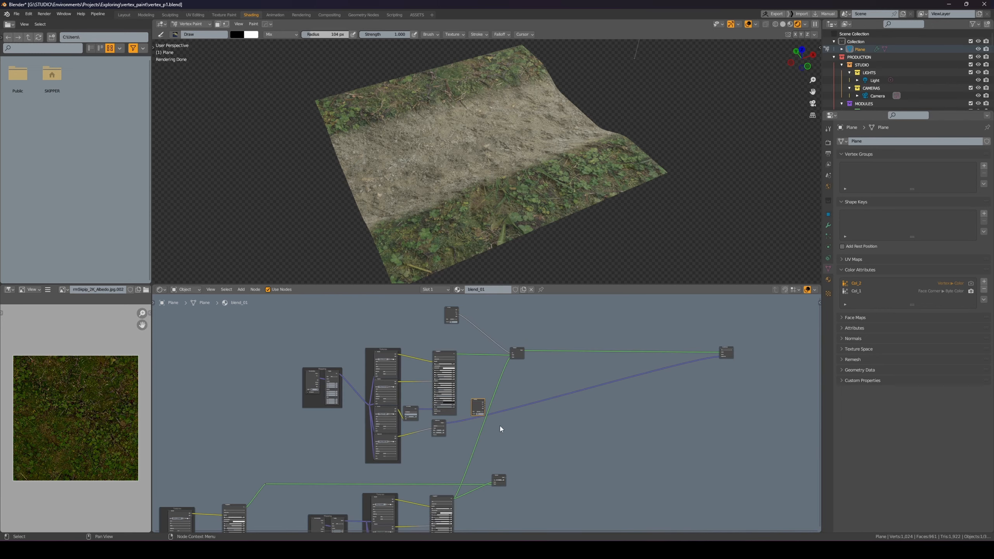
{"action": "middle_click_drag", "start_coordinate": [502, 429], "coordinate": [521, 347]}
{"action": "scroll", "coordinate": [527, 360], "scroll_direction": "up", "scroll_amount": 3}
{"action": "key", "text": "ctrl+space"}
{"action": "scroll", "coordinate": [528, 361], "scroll_direction": "down", "scroll_amount": 2}
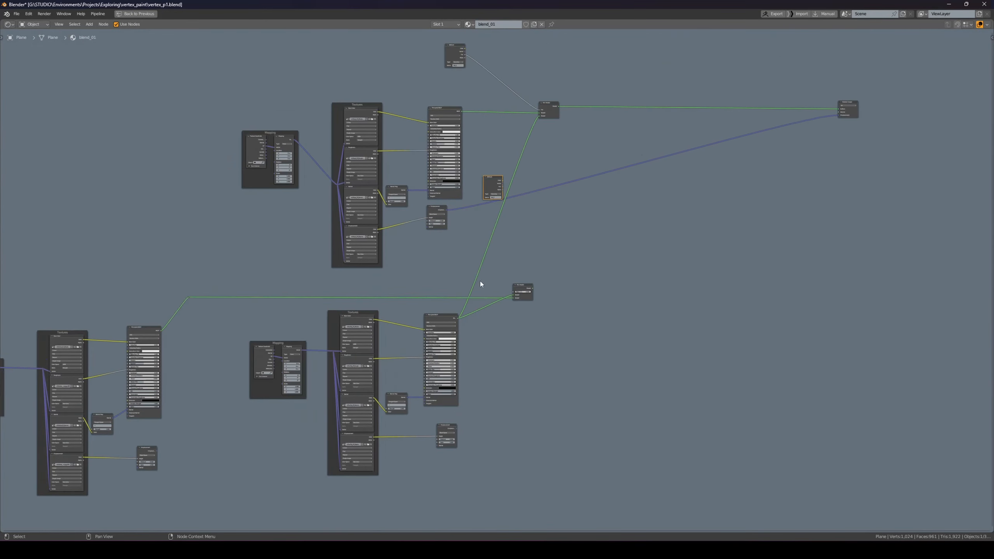
{"action": "scroll", "coordinate": [480, 282], "scroll_direction": "up", "scroll_amount": 2}
{"action": "scroll", "coordinate": [429, 129], "scroll_direction": "up", "scroll_amount": 2}
{"action": "middle_click_drag", "start_coordinate": [368, 377], "coordinate": [459, 392]}
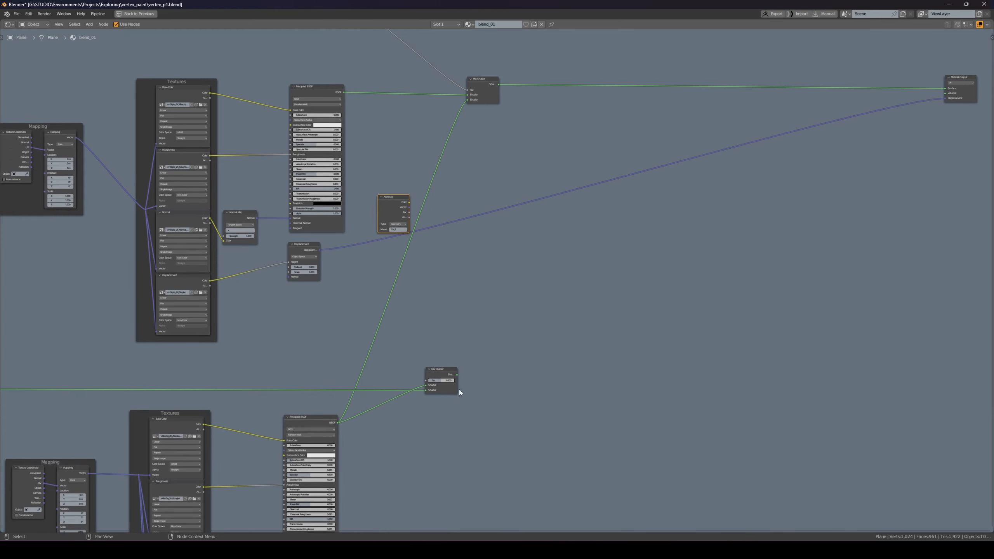
{"action": "scroll", "coordinate": [409, 213], "scroll_direction": "up", "scroll_amount": 2}
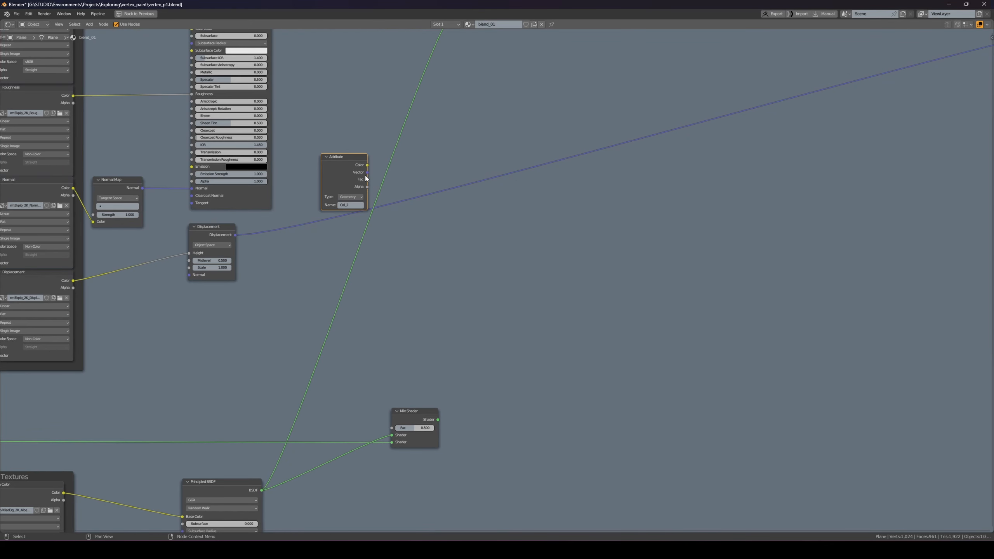
{"action": "left_click_drag", "start_coordinate": [367, 180], "coordinate": [392, 427]}
{"action": "scroll", "coordinate": [460, 397], "scroll_direction": "down", "scroll_amount": 2}
{"action": "scroll", "coordinate": [460, 396], "scroll_direction": "down", "scroll_amount": 1}
{"action": "middle_click_drag", "start_coordinate": [460, 397], "coordinate": [449, 427]}
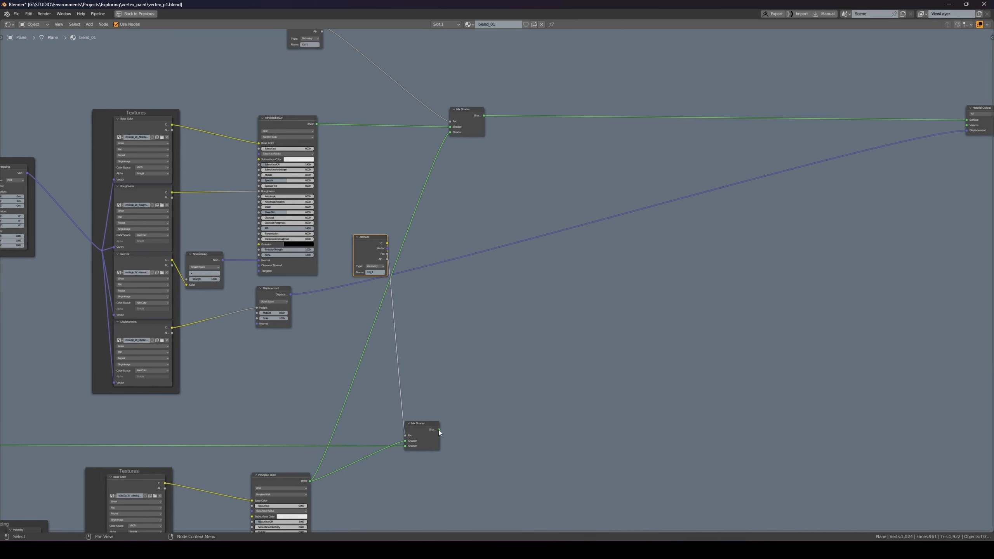
Connect the lower Mix Shader's output to the upper Mix Shader's second Shader input, and tidy the Attribute and Mix Shader node layout
{"action": "left_click_drag", "start_coordinate": [438, 430], "coordinate": [450, 138]}
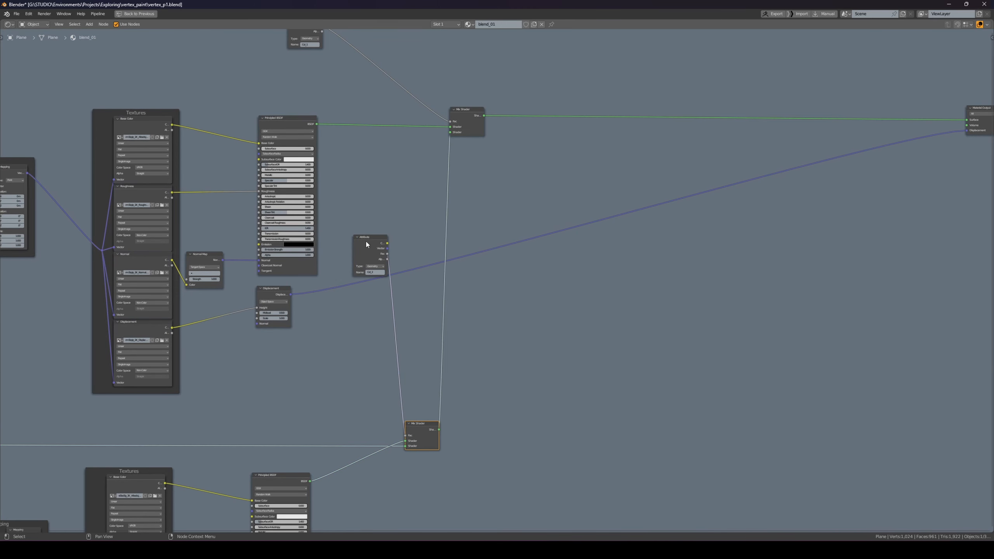
{"action": "left_click_drag", "start_coordinate": [366, 244], "coordinate": [287, 403]}
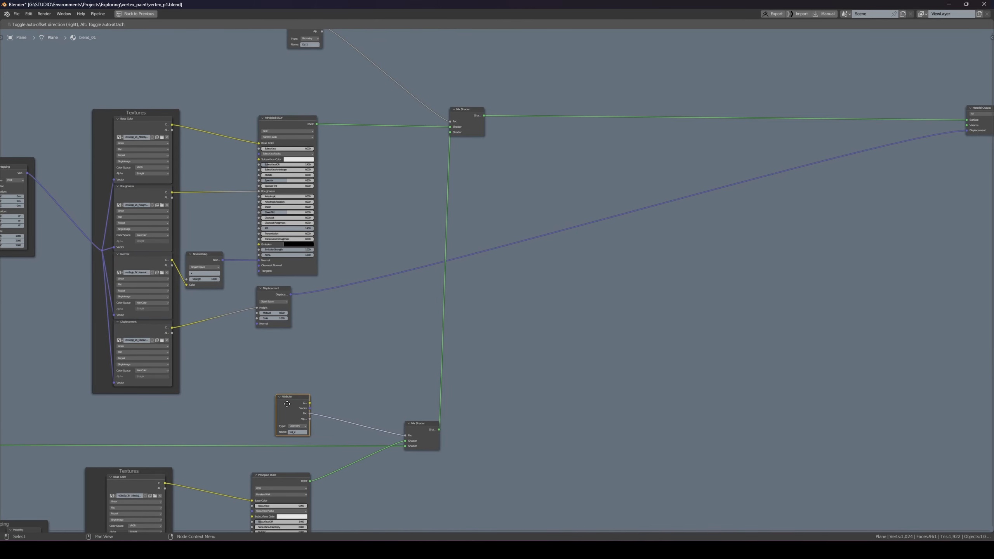
{"action": "scroll", "coordinate": [500, 259], "scroll_direction": "down", "scroll_amount": 1}
{"action": "middle_click_drag", "start_coordinate": [500, 259], "coordinate": [433, 336]}
{"action": "left_click_drag", "start_coordinate": [455, 160], "coordinate": [497, 162]}
{"action": "scroll", "coordinate": [470, 229], "scroll_direction": "down", "scroll_amount": 1}
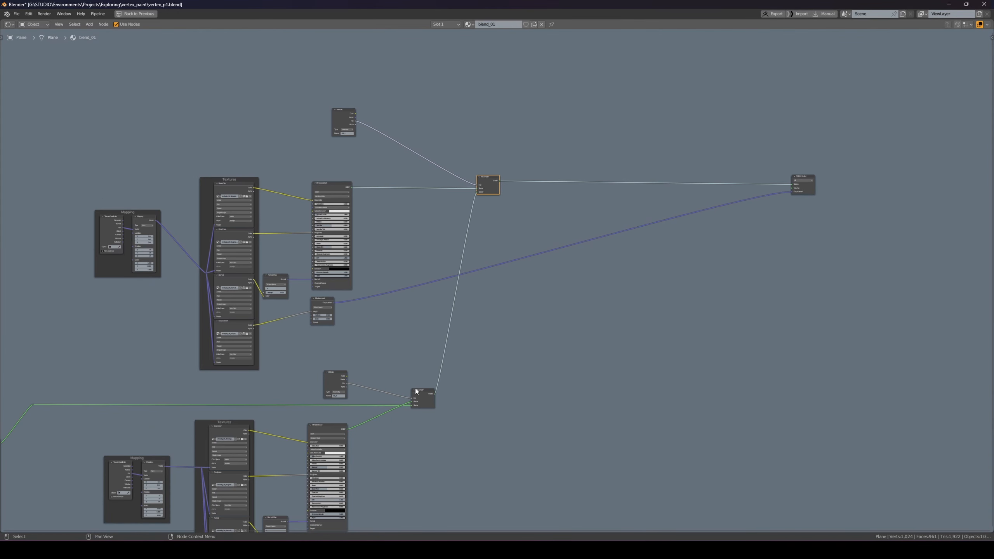
{"action": "left_click_drag", "start_coordinate": [414, 388], "coordinate": [400, 387]}
{"action": "scroll", "coordinate": [399, 386], "scroll_direction": "down", "scroll_amount": 1}
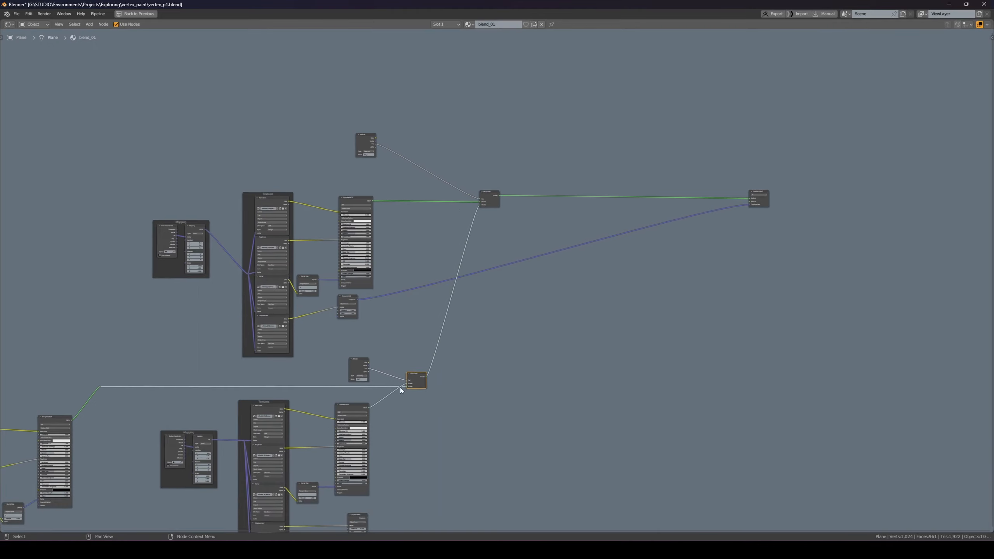
{"action": "middle_click_drag", "start_coordinate": [400, 387], "coordinate": [476, 311]}
{"action": "scroll", "coordinate": [476, 310], "scroll_direction": "down", "scroll_amount": 1}
{"action": "middle_click_drag", "start_coordinate": [355, 328], "coordinate": [394, 320]}
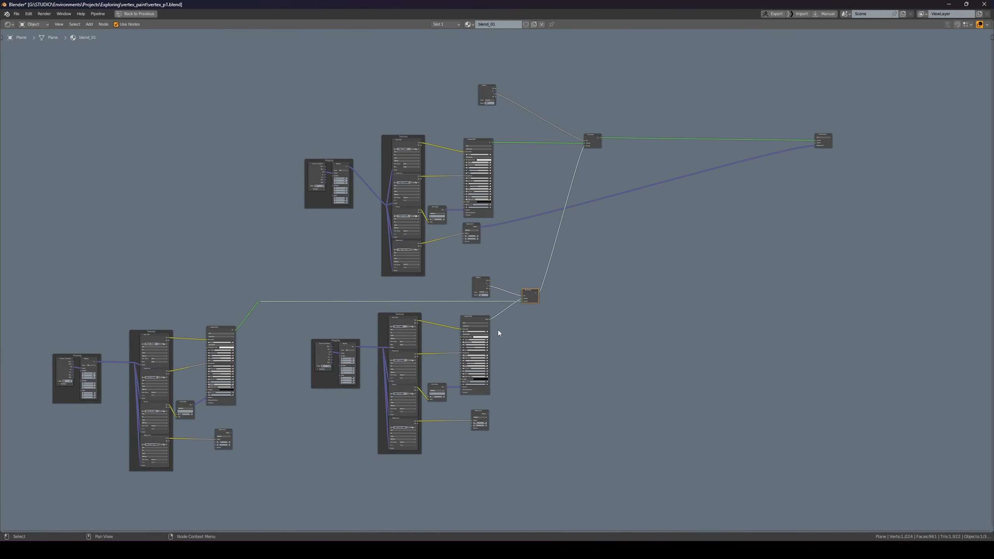
Examine the rendered ground blend on the plane from several angles alongside the complete three-material node network
{"action": "key", "text": "ctrl+space"}
{"action": "scroll", "coordinate": [520, 155], "scroll_direction": "up", "scroll_amount": 3}
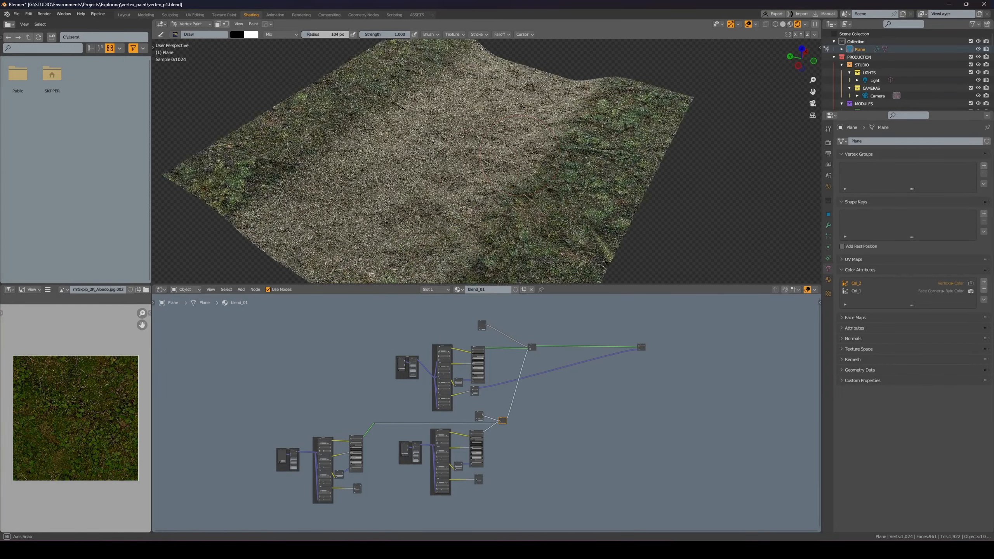
{"action": "middle_click_drag", "start_coordinate": [520, 156], "coordinate": [455, 177]}
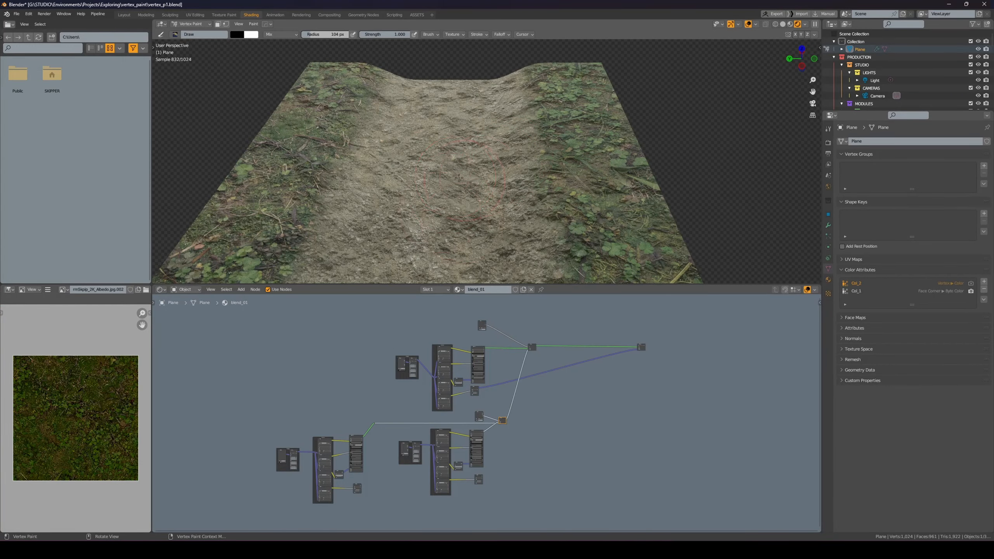
{"action": "key", "text": "ctrl+space"}
{"action": "middle_click_drag", "start_coordinate": [285, 326], "coordinate": [414, 323]}
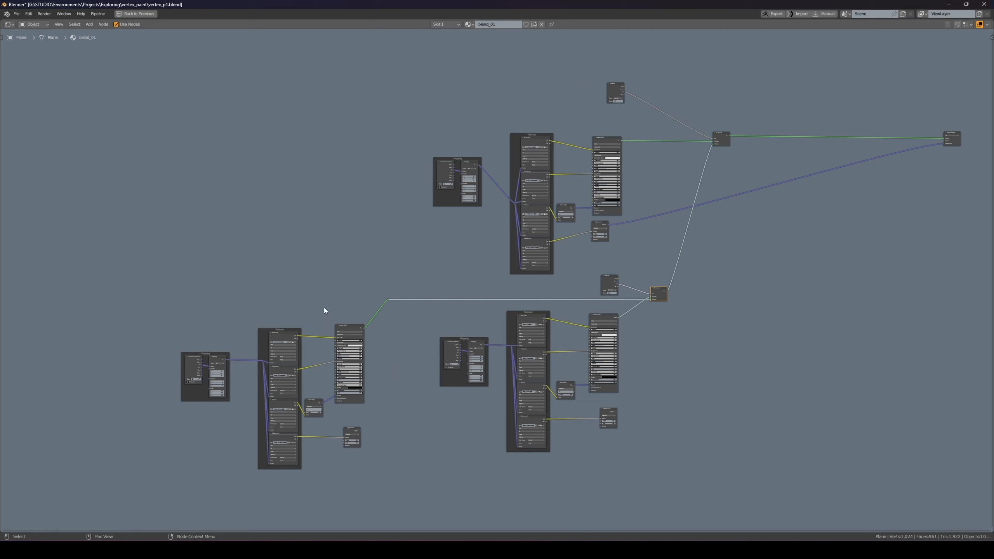
{"action": "key", "text": "ctrl+space"}
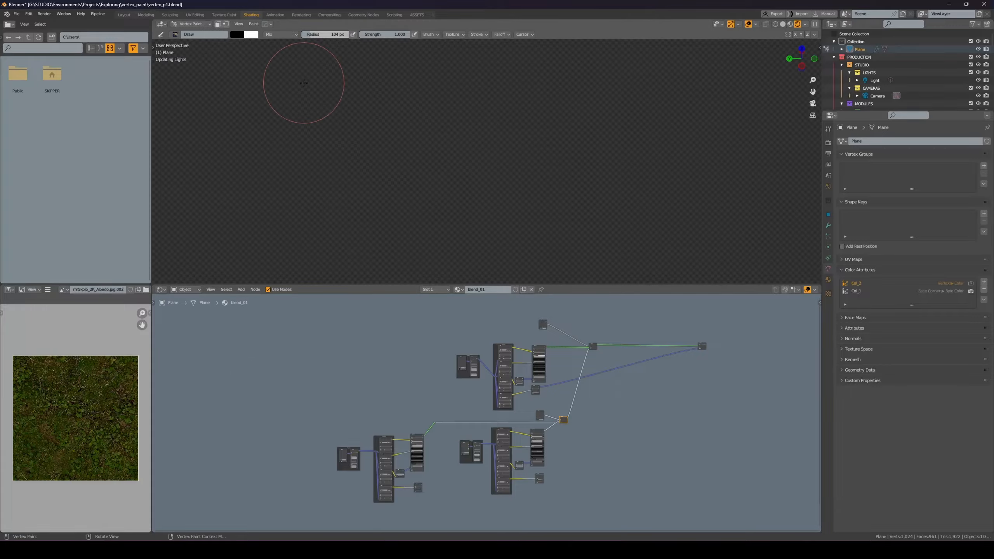
{"action": "middle_click_drag", "start_coordinate": [413, 136], "coordinate": [553, 135]}
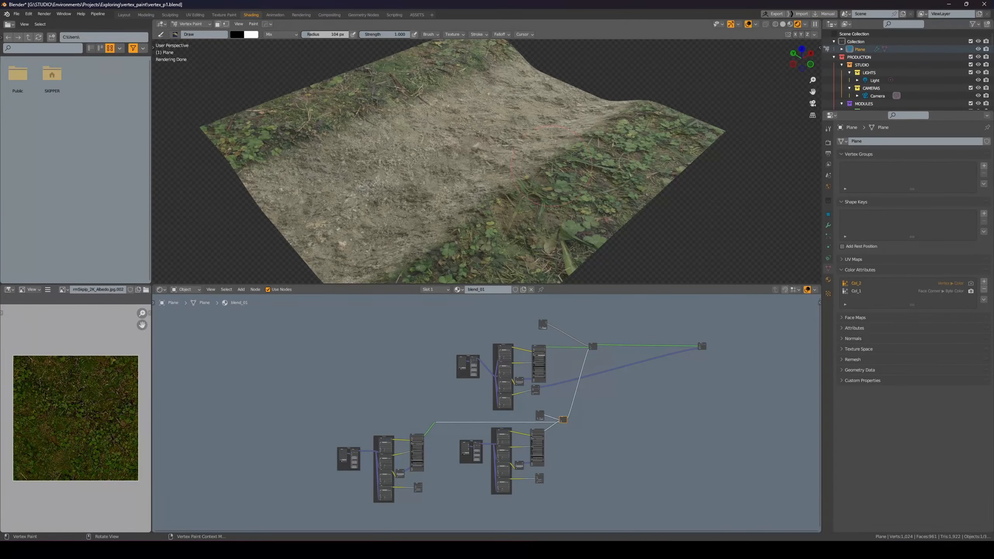
Switch the viewport to solid shading and prepare a white vertex paint brush with a 64 px radius for Col_2
{"action": "left_click", "coordinate": [783, 24]}
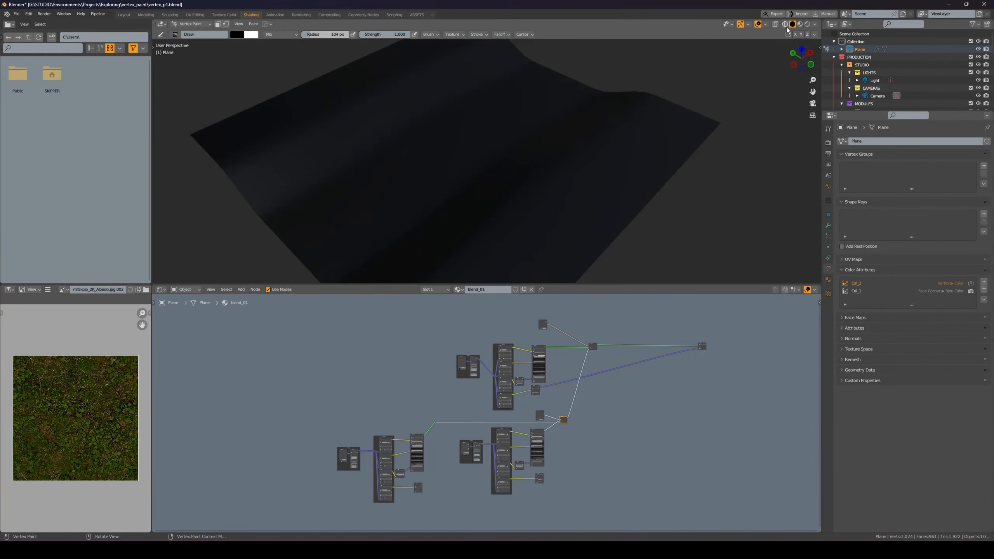
{"action": "mouse_move", "coordinate": [532, 151]}
{"action": "middle_mouse_down"}
{"action": "mouse_move", "coordinate": [470, 186]}
{"action": "mouse_move", "coordinate": [473, 172]}
{"action": "mouse_move", "coordinate": [490, 167]}
{"action": "middle_mouse_up"}
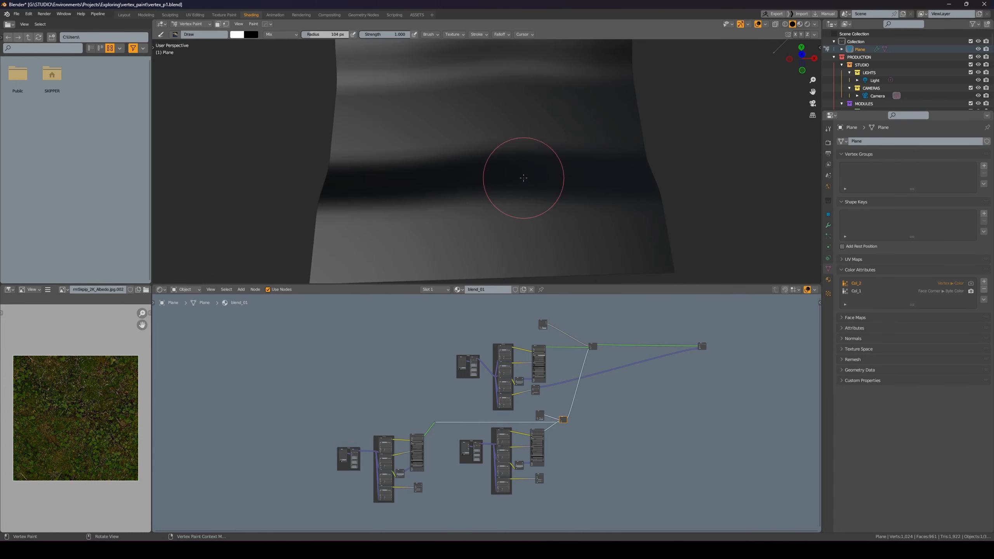
{"action": "key", "text": "x"}
{"action": "left_click_drag", "start_coordinate": [523, 170], "coordinate": [450, 172]}
{"action": "key", "text": "ctrl+z"}
{"action": "key", "text": "f"}
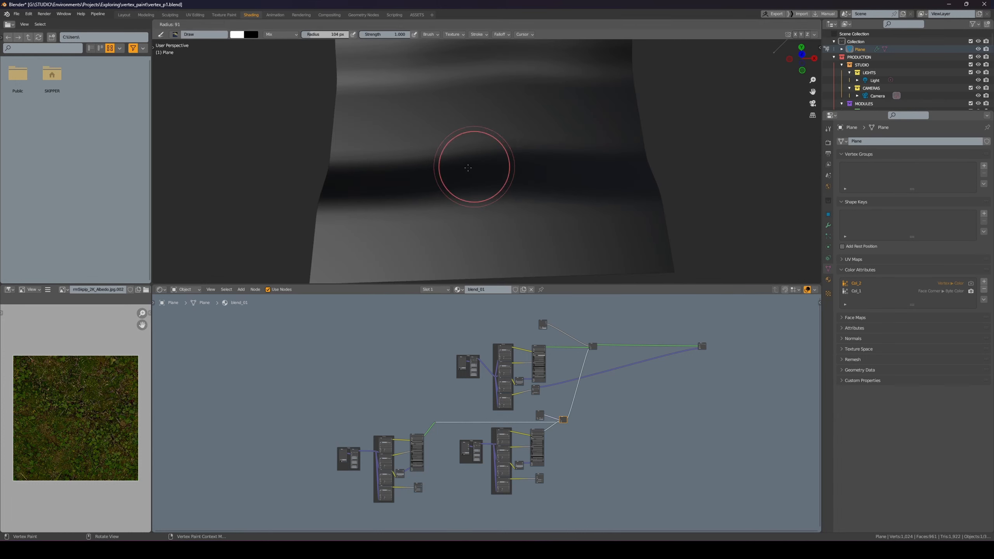
{"action": "left_click", "coordinate": [499, 167]}
Paint broken white patches on Col_2 along the nearer rut across the plane
{"action": "left_click_drag", "start_coordinate": [339, 165], "coordinate": [408, 162]}
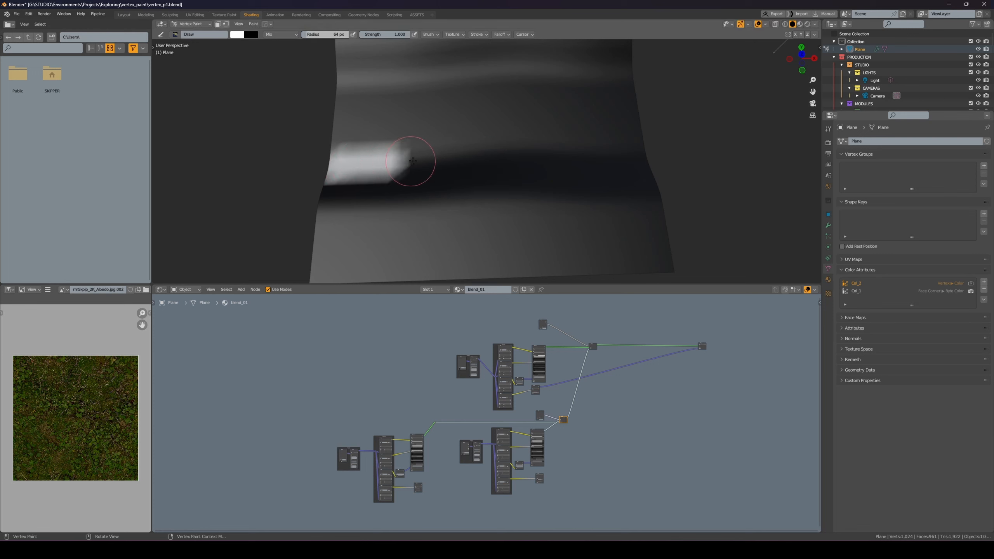
{"action": "left_click_drag", "start_coordinate": [487, 156], "coordinate": [577, 155]}
{"action": "left_click", "coordinate": [637, 156]}
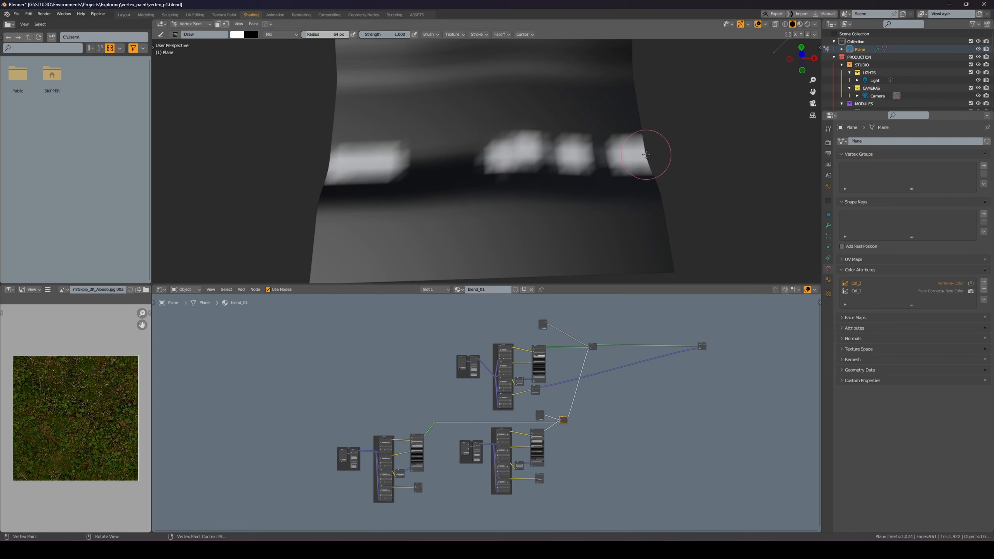
{"action": "left_click", "coordinate": [598, 146]}
Paint white patches along the farther rut, reducing the brush to a 43 px radius and 0.370 strength
{"action": "middle_click_drag", "start_coordinate": [597, 146], "coordinate": [586, 222], "text": "shift"}
{"action": "left_click", "coordinate": [619, 137]}
{"action": "key", "text": "f"}
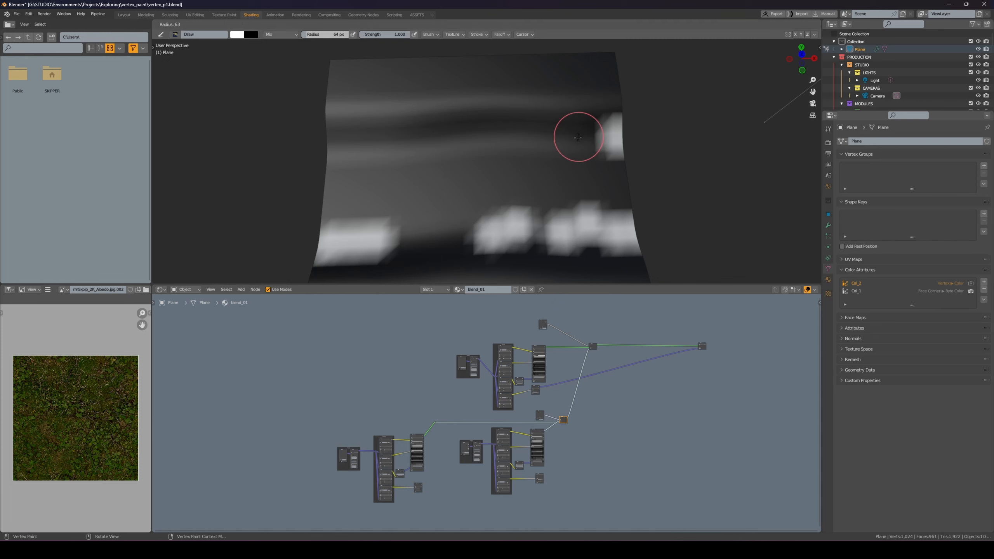
{"action": "left_click", "coordinate": [579, 136]}
{"action": "left_click_drag", "start_coordinate": [581, 136], "coordinate": [568, 137]}
{"action": "left_click", "coordinate": [523, 136]}
{"action": "key", "text": "shift+f"}
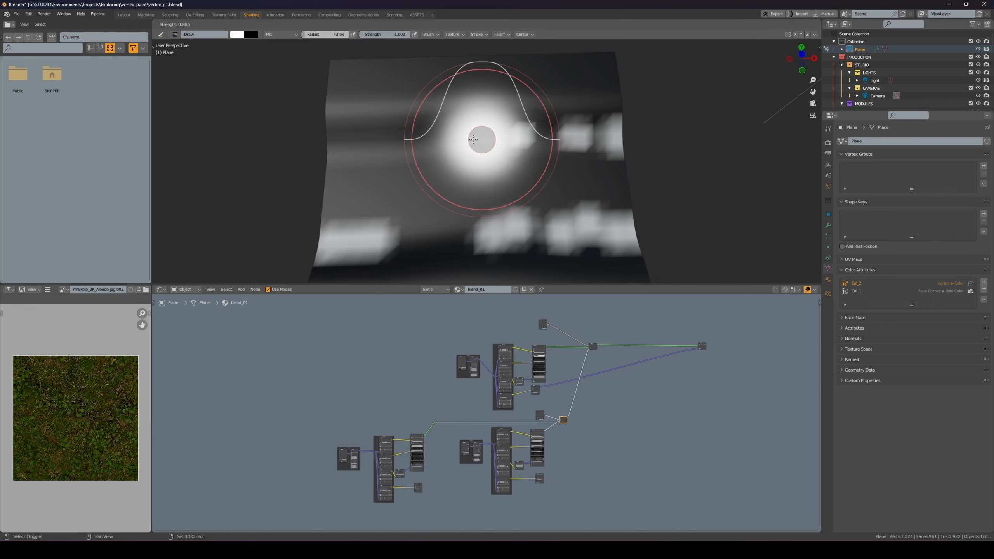
{"action": "left_click", "coordinate": [475, 140]}
{"action": "left_click_drag", "start_coordinate": [475, 141], "coordinate": [336, 153]}
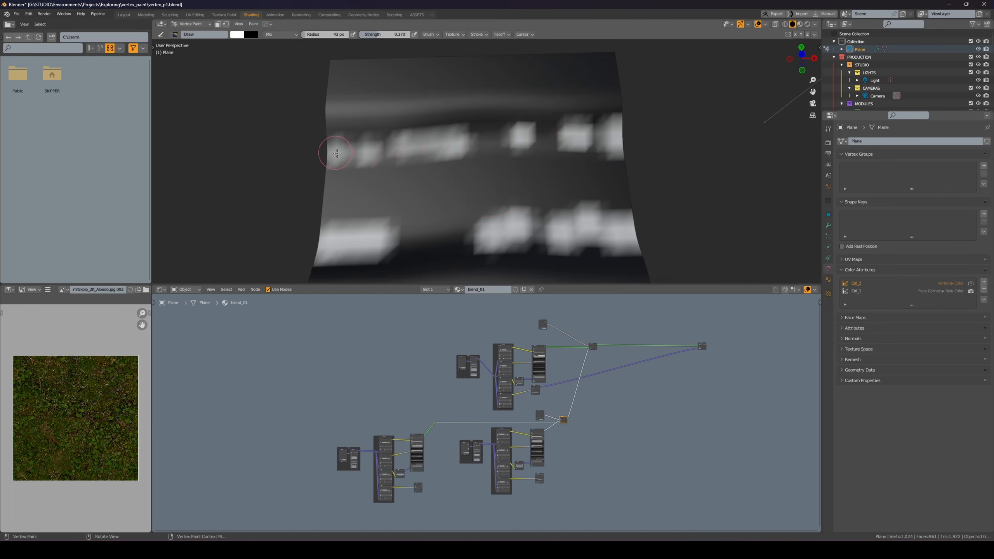
Fill the gaps in both white bands with faint strokes at 0.139 strength and a 55 px radius
{"action": "key", "text": "shift+f"}
{"action": "left_click", "coordinate": [360, 156]}
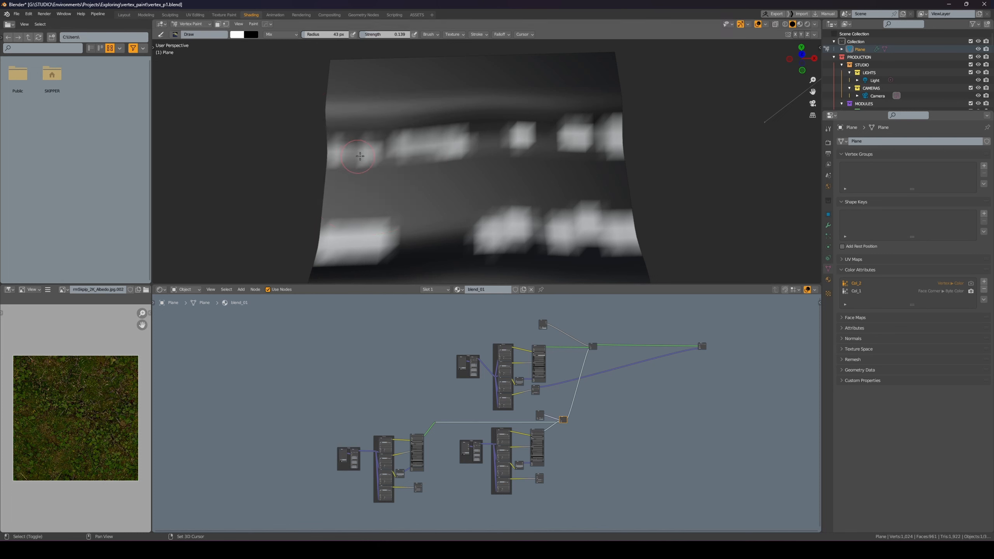
{"action": "key", "text": "f"}
{"action": "left_click", "coordinate": [433, 155]}
{"action": "left_click_drag", "start_coordinate": [440, 155], "coordinate": [593, 138]}
{"action": "left_click_drag", "start_coordinate": [599, 239], "coordinate": [389, 239]}
{"action": "key", "text": "x"}
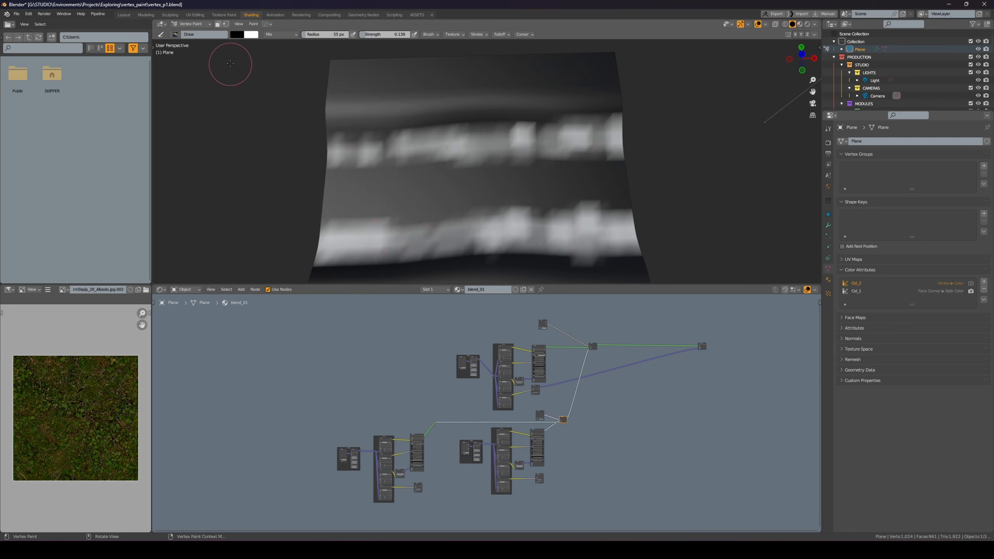
Soften one of the white bands with a black brush at a 94 px radius and 0.321 strength
{"action": "key", "text": "x"}
{"action": "key", "text": "f"}
{"action": "left_click", "coordinate": [455, 224]}
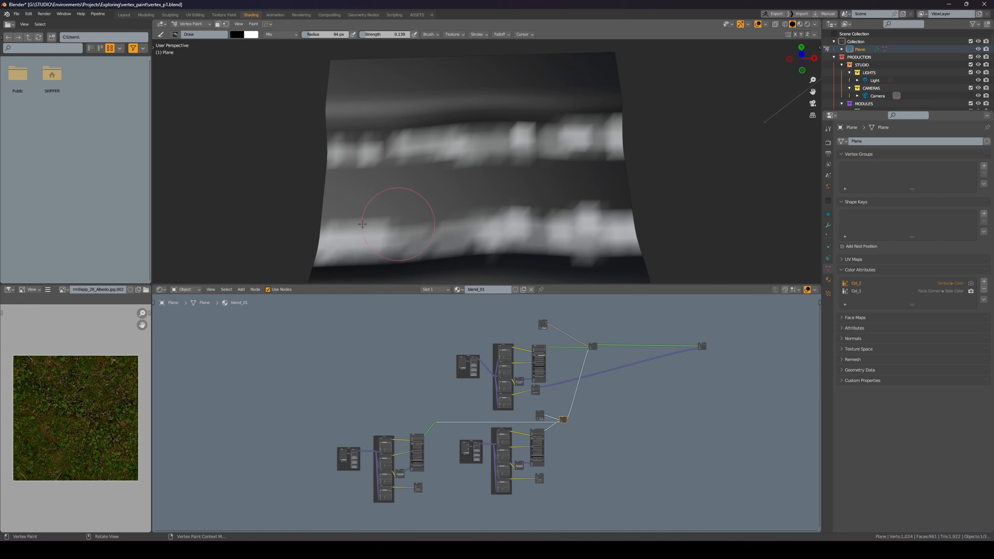
{"action": "middle_click_drag", "start_coordinate": [534, 221], "coordinate": [565, 184]}
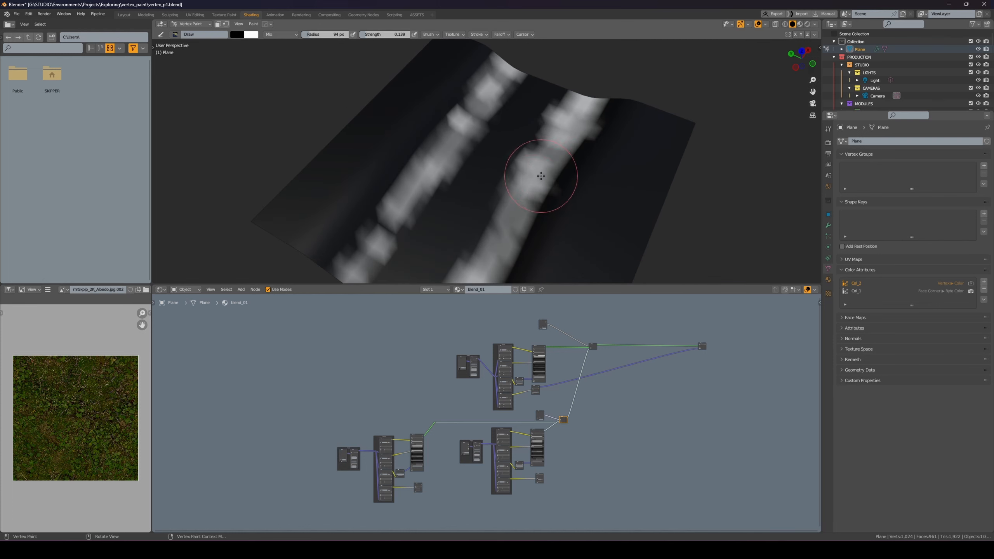
{"action": "key", "text": "shift+f"}
{"action": "left_click", "coordinate": [557, 176]}
{"action": "mouse_move", "coordinate": [556, 181]}
{"action": "left_mouse_down"}
{"action": "mouse_move", "coordinate": [521, 201]}
{"action": "mouse_move", "coordinate": [573, 121]}
{"action": "mouse_move", "coordinate": [537, 187]}
{"action": "left_mouse_up"}
{"action": "middle_click_drag", "start_coordinate": [512, 204], "coordinate": [543, 151], "text": "shift"}
{"action": "mouse_move", "coordinate": [543, 151]}
{"action": "left_mouse_down", "text": "shift"}
{"action": "mouse_move", "coordinate": [479, 231]}
{"action": "mouse_move", "coordinate": [516, 244]}
{"action": "mouse_move", "coordinate": [515, 200]}
{"action": "mouse_move", "coordinate": [497, 233]}
{"action": "left_mouse_up", "text": "shift"}
Try white dabs beside the near end of the painted band and undo them
{"action": "key", "text": "x"}
{"action": "left_click", "coordinate": [474, 218]}
{"action": "left_click", "coordinate": [474, 221]}
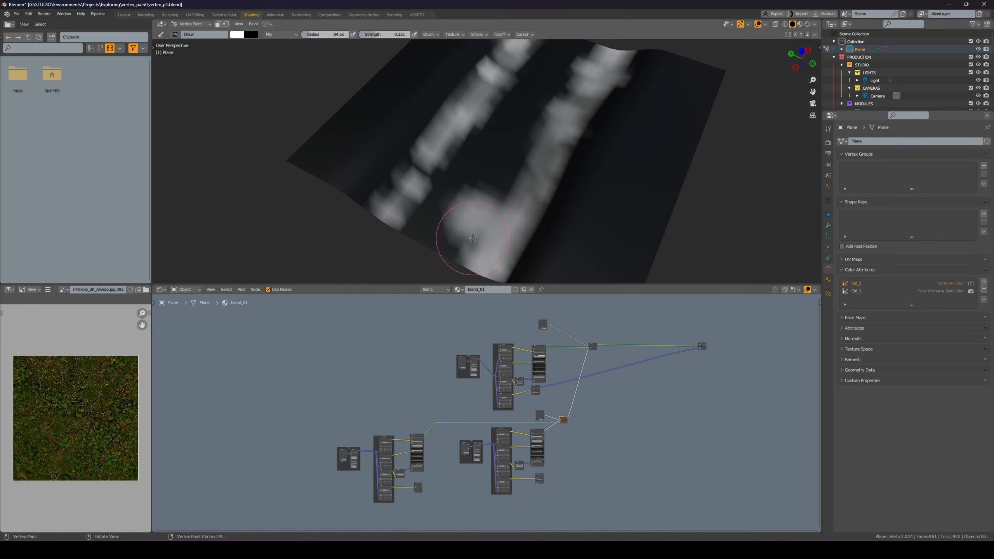
{"action": "key", "text": "ctrl+z"}
{"action": "key", "text": "ctrl+z"}
Reduce the brush strength to 0.006 for painting faint white next to the band
{"action": "key", "text": "shift+f"}
{"action": "left_click", "coordinate": [469, 231]}
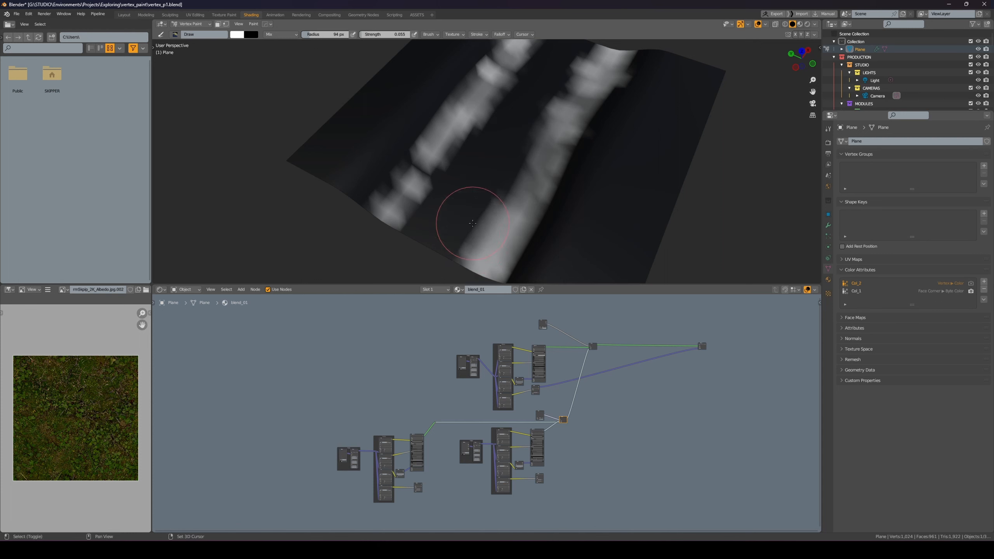
{"action": "key", "text": "shift+f"}
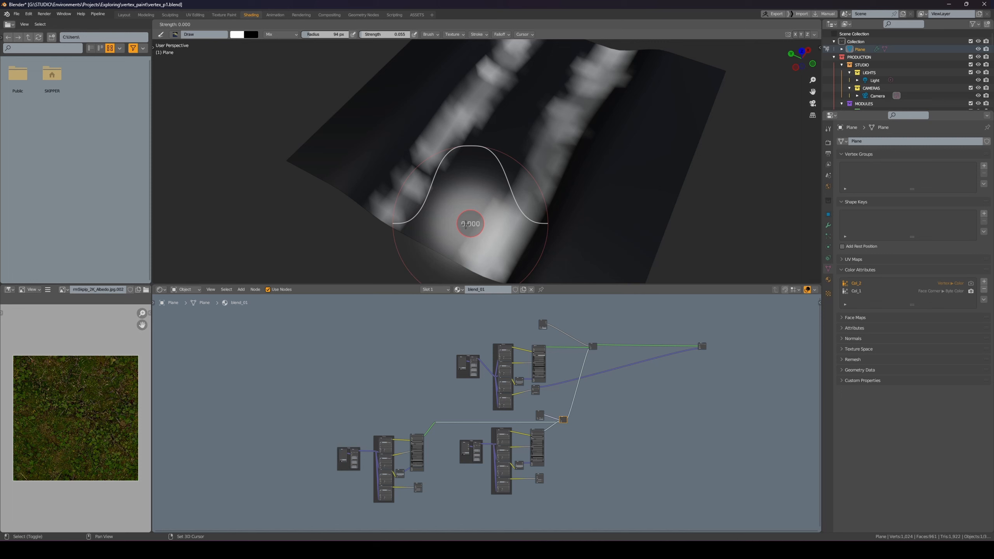
{"action": "left_click", "coordinate": [467, 224]}
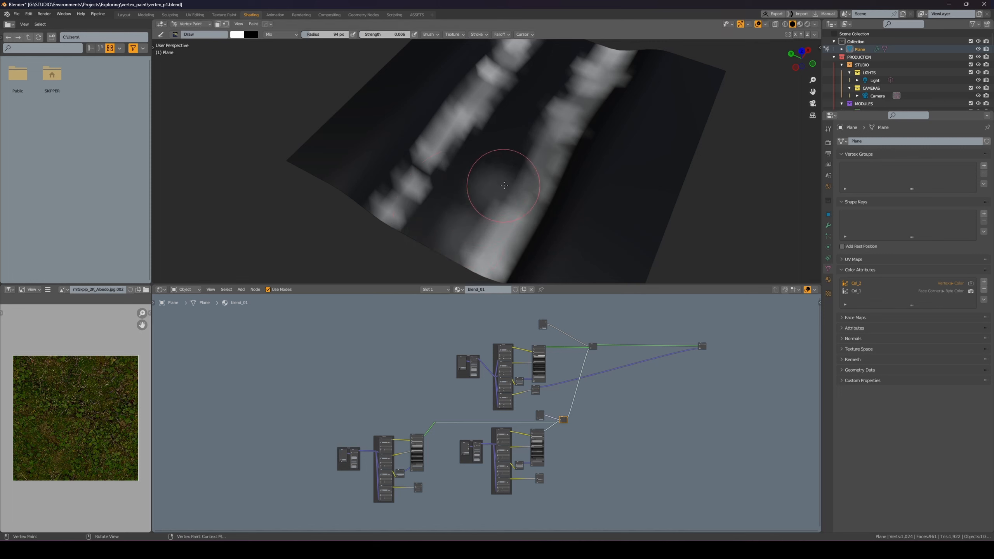
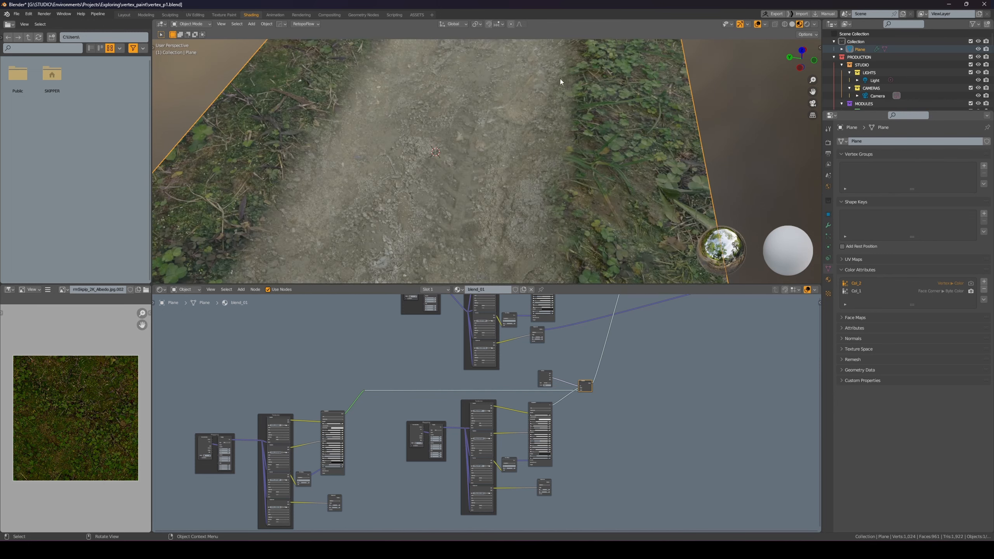
Return the plane to Vertex Paint mode and paint a full-strength white stroke along the path's grass-side edge
{"action": "scroll", "coordinate": [560, 78], "scroll_direction": "down", "scroll_amount": 3}
{"action": "middle_click_drag", "start_coordinate": [560, 80], "coordinate": [489, 134]}
{"action": "scroll", "coordinate": [490, 122], "scroll_direction": "up", "scroll_amount": 1}
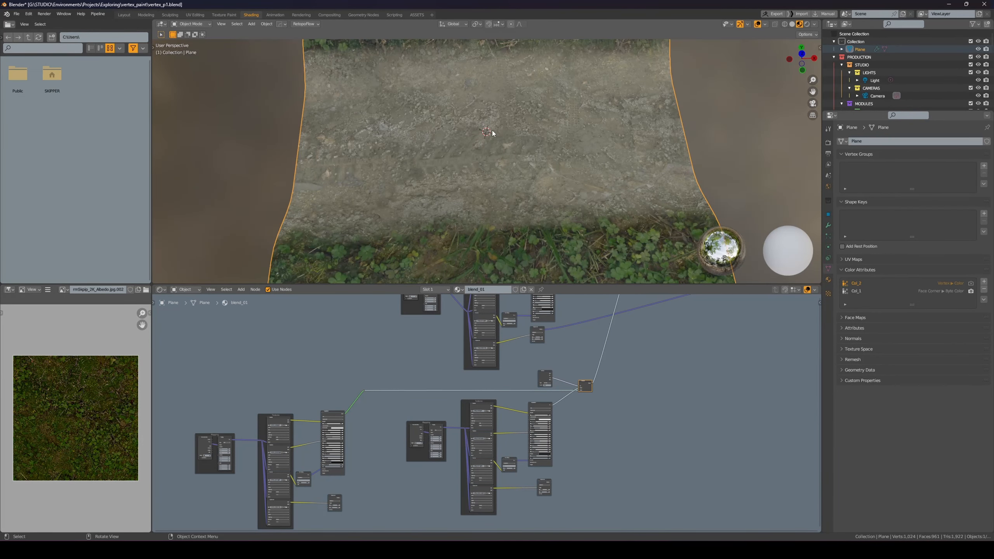
{"action": "scroll", "coordinate": [497, 165], "scroll_direction": "up", "scroll_amount": 1}
{"action": "scroll", "coordinate": [586, 380], "scroll_direction": "up", "scroll_amount": 3}
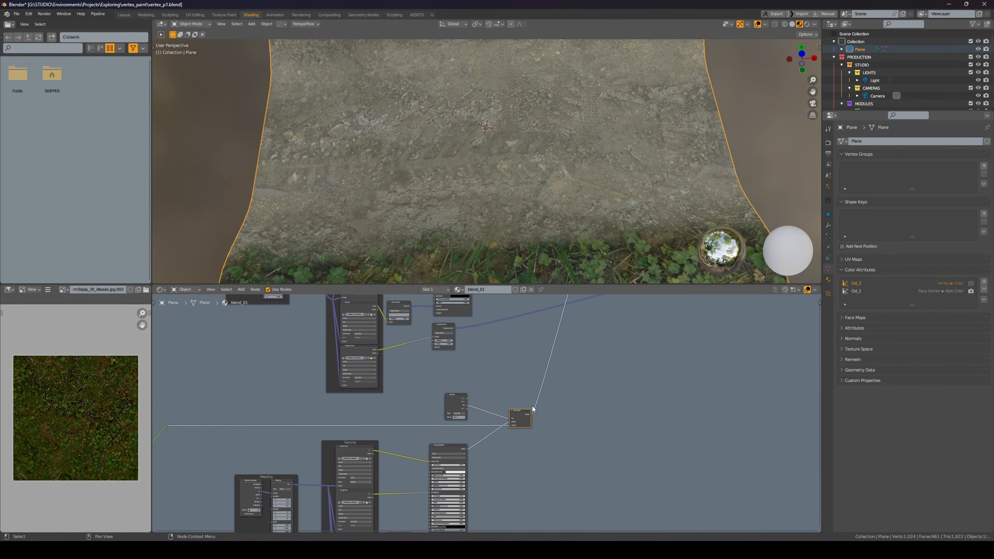
{"action": "key", "text": "Tab"}
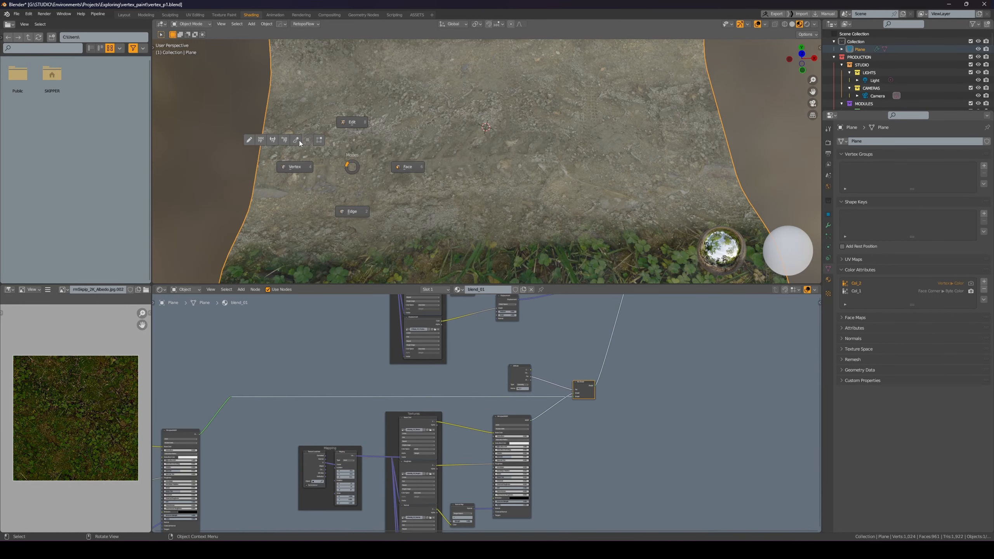
{"action": "left_click", "coordinate": [285, 140]}
{"action": "middle_click_drag", "start_coordinate": [477, 142], "coordinate": [478, 170]}
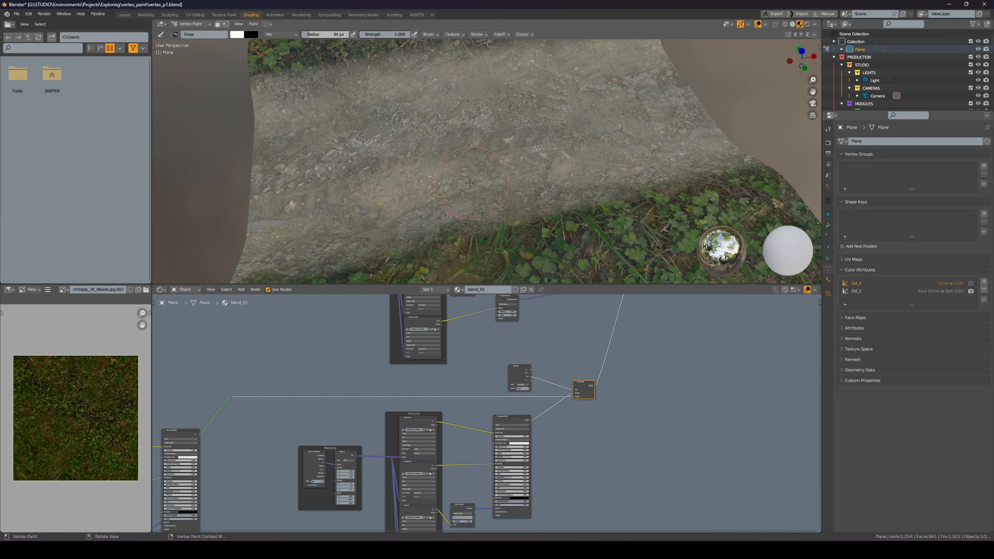
{"action": "mouse_move", "coordinate": [470, 183]}
{"action": "left_mouse_down"}
{"action": "mouse_move", "coordinate": [483, 189]}
{"action": "mouse_move", "coordinate": [567, 172]}
{"action": "mouse_move", "coordinate": [293, 250]}
{"action": "left_mouse_up"}
Switch the brush color to black and paint a full-strength stroke along the middle of the path
{"action": "mouse_move", "coordinate": [407, 206]}
{"action": "middle_mouse_down"}
{"action": "mouse_move", "coordinate": [471, 193]}
{"action": "mouse_move", "coordinate": [460, 191]}
{"action": "middle_mouse_up"}
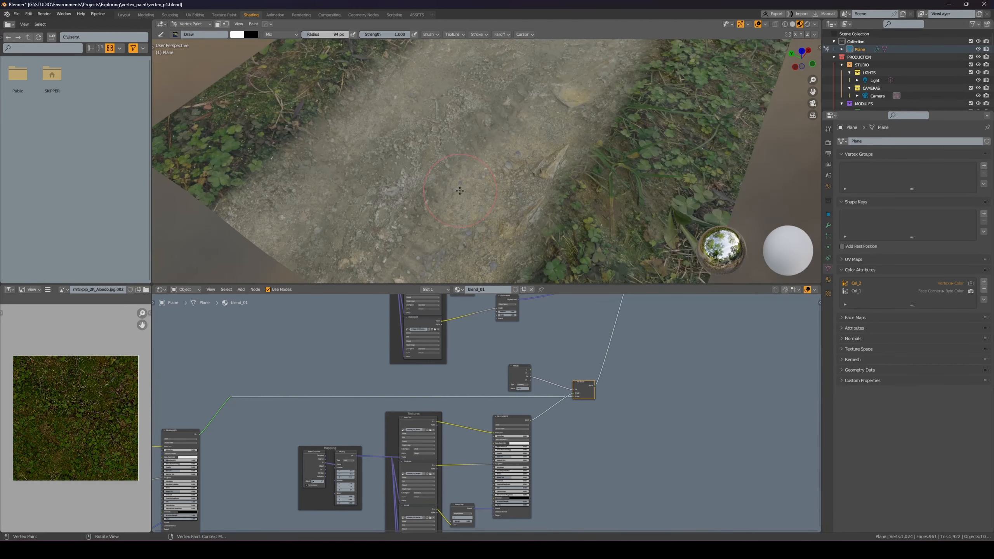
{"action": "key", "text": "f"}
{"action": "key", "text": "Escape"}
{"action": "key", "text": "x"}
{"action": "mouse_move", "coordinate": [479, 185]}
{"action": "left_mouse_down"}
{"action": "mouse_move", "coordinate": [491, 158]}
{"action": "mouse_move", "coordinate": [540, 120]}
{"action": "mouse_move", "coordinate": [574, 134]}
{"action": "left_mouse_up"}
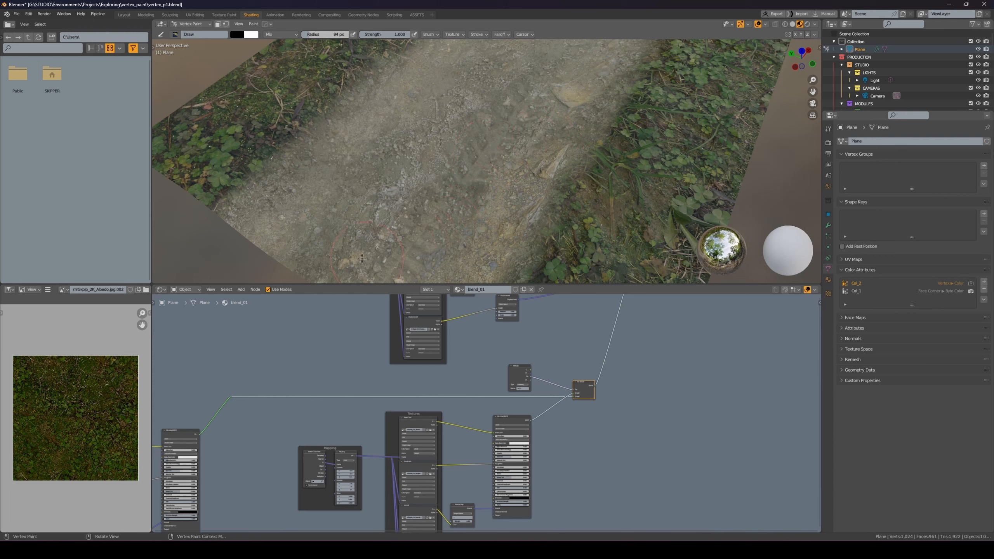
Paint white strokes along the path's opposite side and lengthwise over the path, and switch the brush back to black
{"action": "key", "text": "x"}
{"action": "mouse_move", "coordinate": [371, 175]}
{"action": "left_mouse_down"}
{"action": "mouse_move", "coordinate": [266, 212]}
{"action": "mouse_move", "coordinate": [401, 101]}
{"action": "mouse_move", "coordinate": [313, 152]}
{"action": "mouse_move", "coordinate": [278, 208]}
{"action": "left_mouse_up"}
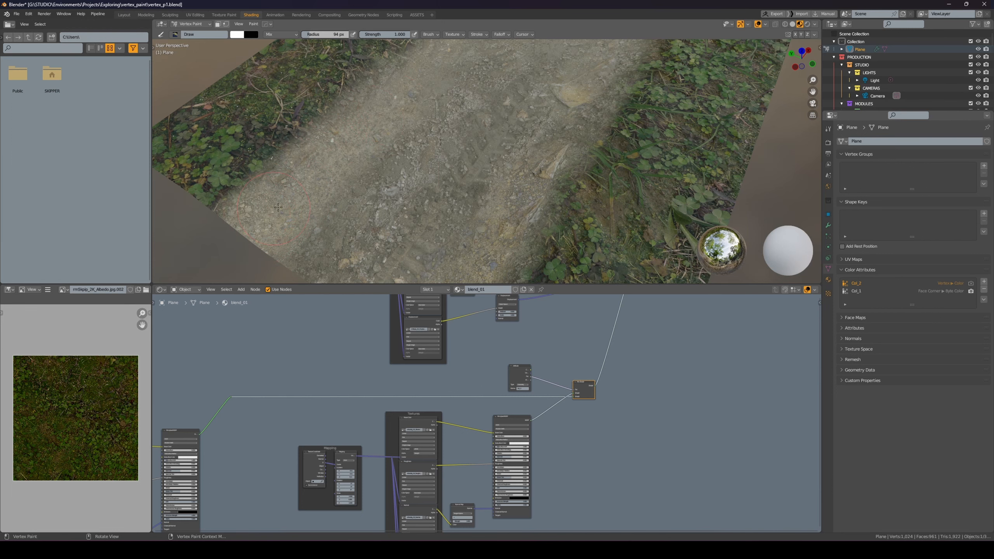
{"action": "mouse_move", "coordinate": [494, 59]}
{"action": "middle_mouse_down"}
{"action": "mouse_move", "coordinate": [444, 74]}
{"action": "mouse_move", "coordinate": [415, 172]}
{"action": "middle_mouse_up"}
{"action": "mouse_move", "coordinate": [415, 172]}
{"action": "left_mouse_down"}
{"action": "mouse_move", "coordinate": [626, 111]}
{"action": "mouse_move", "coordinate": [655, 119]}
{"action": "mouse_move", "coordinate": [663, 153]}
{"action": "mouse_move", "coordinate": [599, 148]}
{"action": "left_mouse_up"}
{"action": "mouse_move", "coordinate": [598, 148]}
{"action": "middle_mouse_down"}
{"action": "mouse_move", "coordinate": [558, 146]}
{"action": "mouse_move", "coordinate": [559, 185]}
{"action": "middle_mouse_up"}
{"action": "key", "text": "x"}
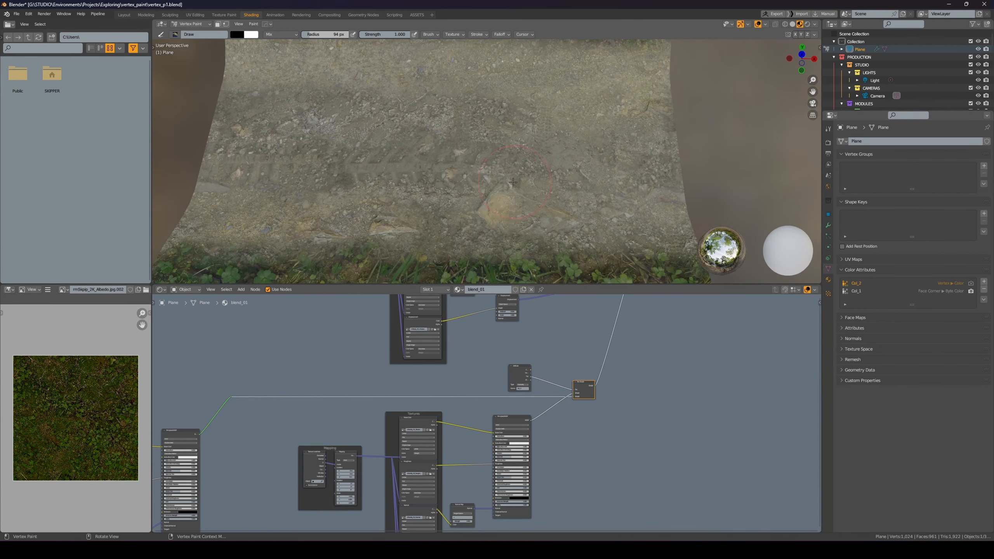
Paint a short white stroke over the stone near the path's grass edge, return the brush to black, and shrink its radius
{"action": "key", "text": "x"}
{"action": "mouse_move", "coordinate": [509, 206]}
{"action": "left_mouse_down"}
{"action": "mouse_move", "coordinate": [503, 202]}
{"action": "mouse_move", "coordinate": [547, 222]}
{"action": "left_mouse_up"}
{"action": "key", "text": "x"}
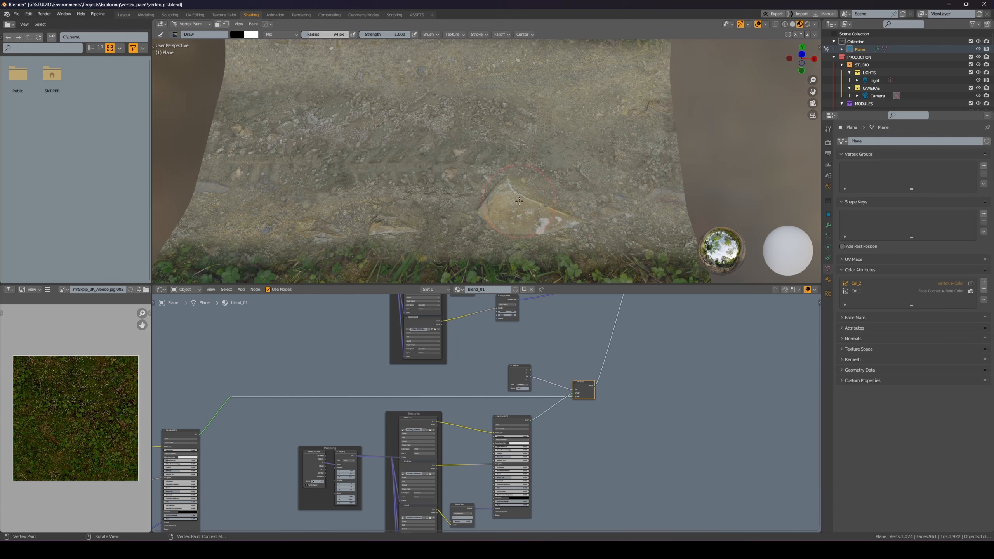
{"action": "key", "text": "f"}
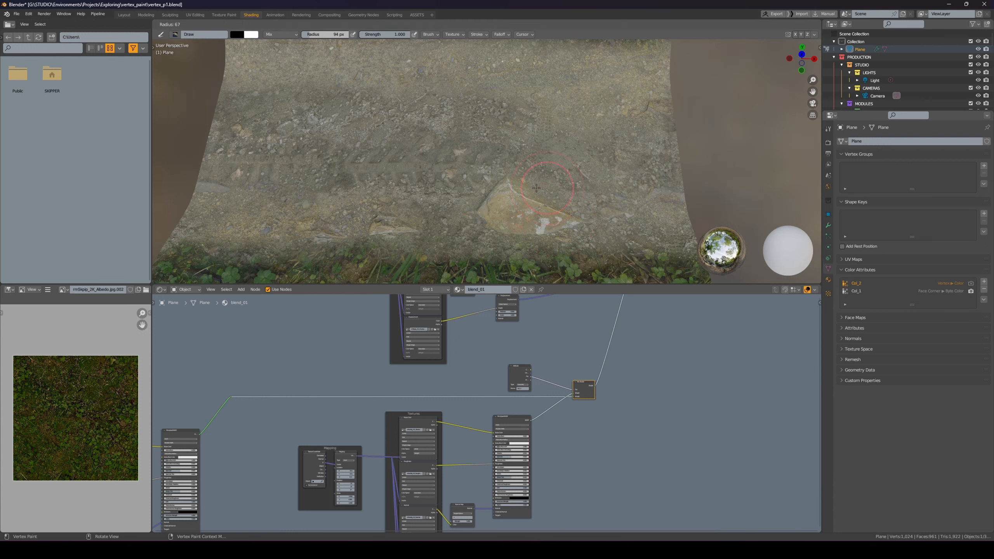
{"action": "left_click", "coordinate": [555, 187]}
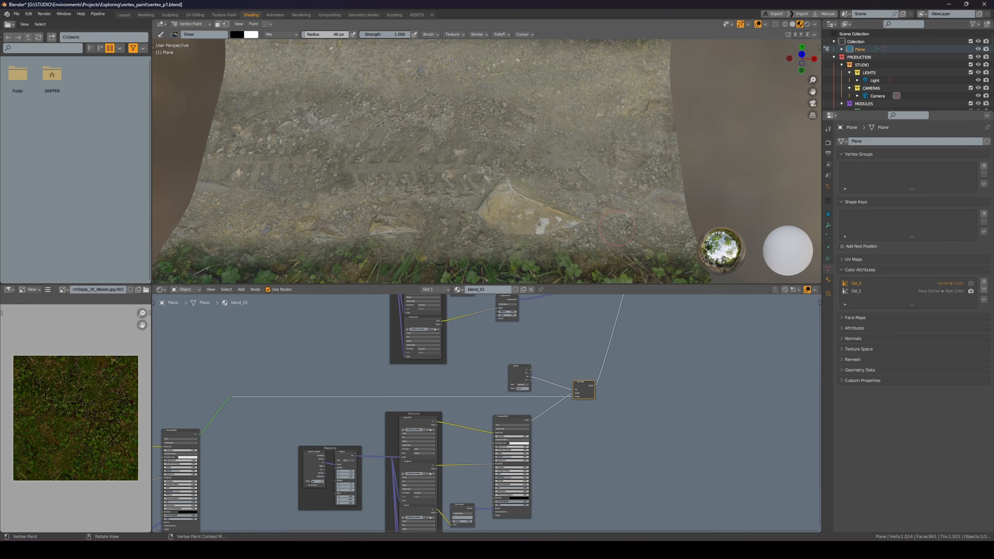
Examine the revealed stone and the texture blending across the dirt path from several angles and distances
{"action": "middle_click_drag", "start_coordinate": [689, 233], "coordinate": [581, 160]}
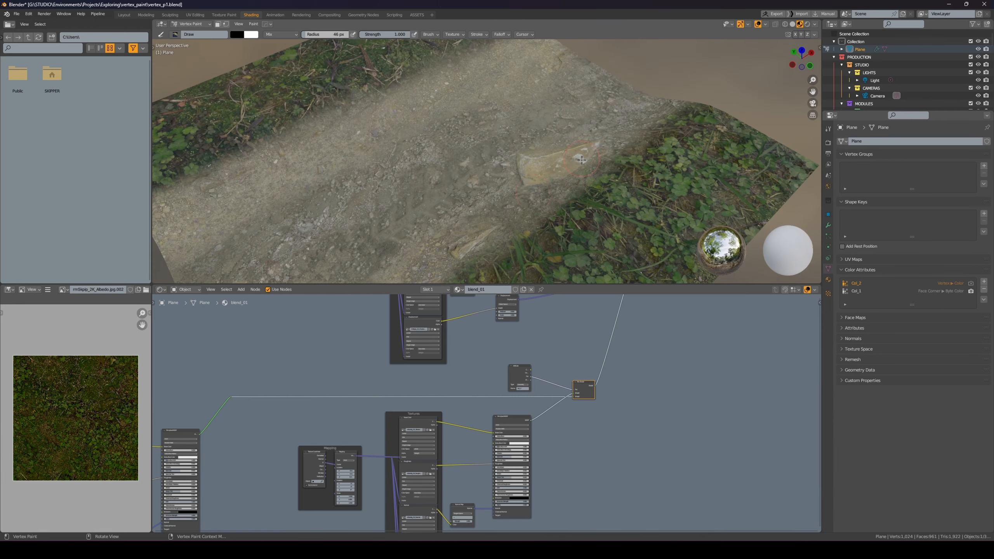
{"action": "middle_click_drag", "start_coordinate": [451, 228], "coordinate": [461, 218]}
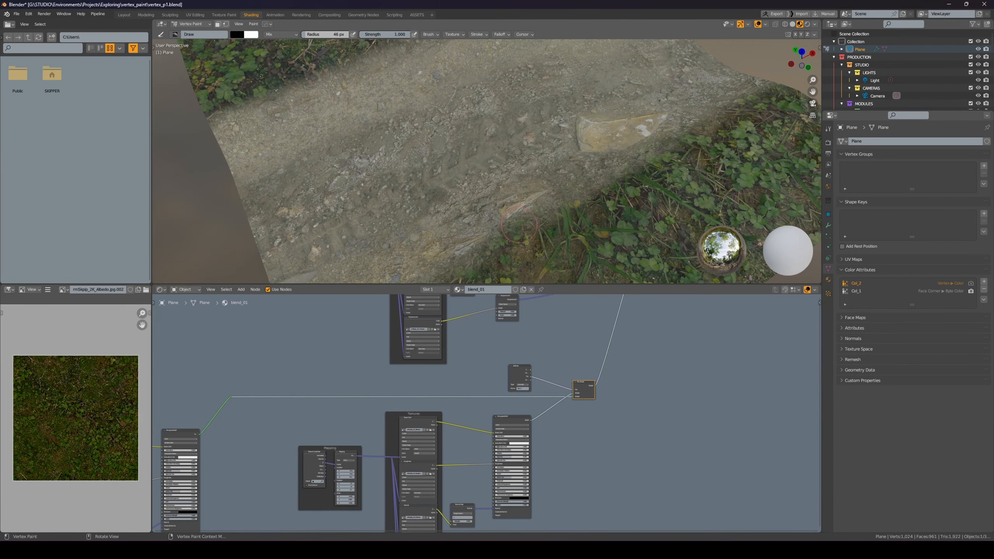
{"action": "scroll", "coordinate": [524, 187], "scroll_direction": "down", "scroll_amount": 2}
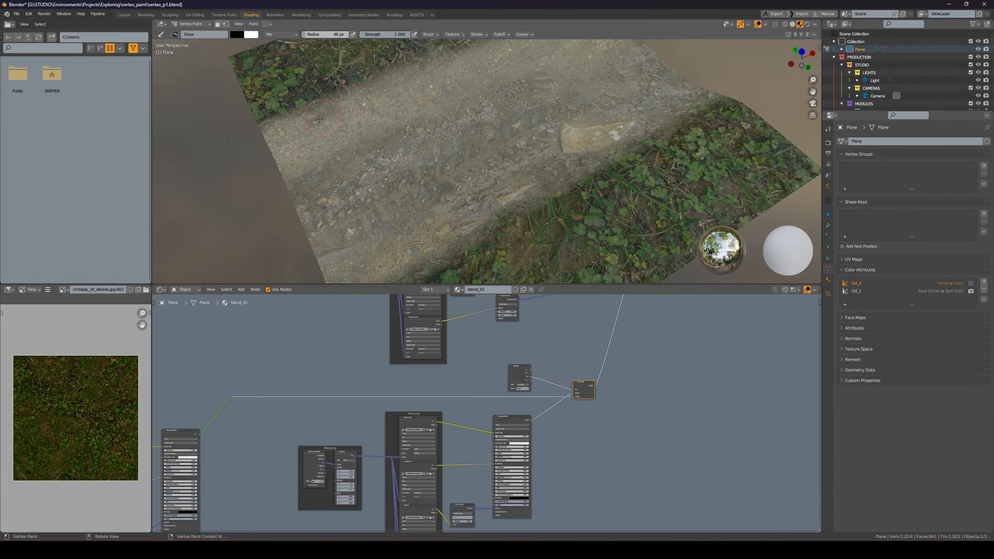
{"action": "middle_click_drag", "start_coordinate": [361, 228], "coordinate": [339, 208]}
{"action": "scroll", "coordinate": [356, 208], "scroll_direction": "down", "scroll_amount": 4}
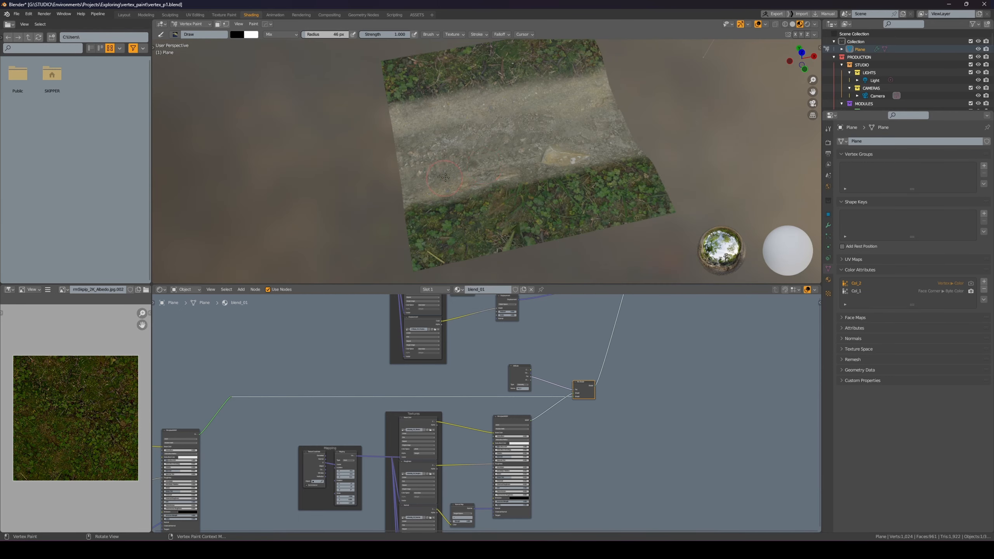
{"action": "scroll", "coordinate": [475, 150], "scroll_direction": "up", "scroll_amount": 6}
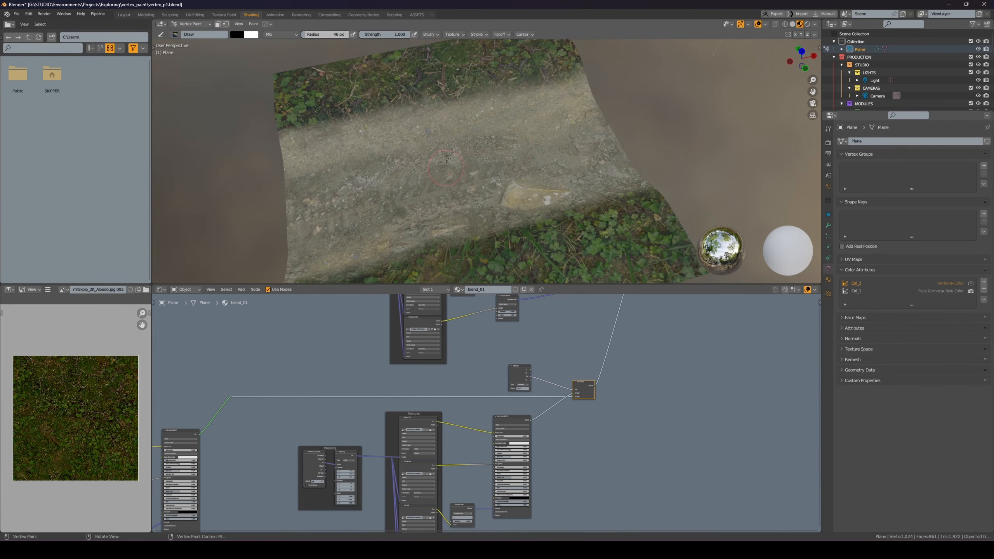
{"action": "middle_click_drag", "start_coordinate": [446, 158], "coordinate": [488, 123]}
Enlarge the brush, make Col_1 the active color attribute, and try a short black stroke on the path's far grass edge
{"action": "key", "text": "f"}
{"action": "left_click", "coordinate": [388, 213]}
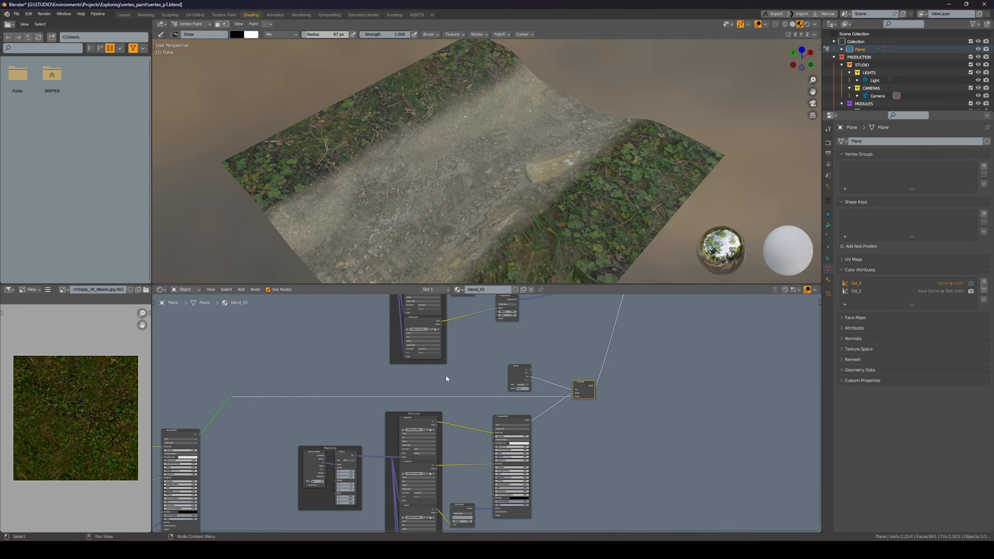
{"action": "middle_click_drag", "start_coordinate": [446, 377], "coordinate": [412, 418]}
{"action": "middle_click_drag", "start_coordinate": [432, 132], "coordinate": [417, 151]}
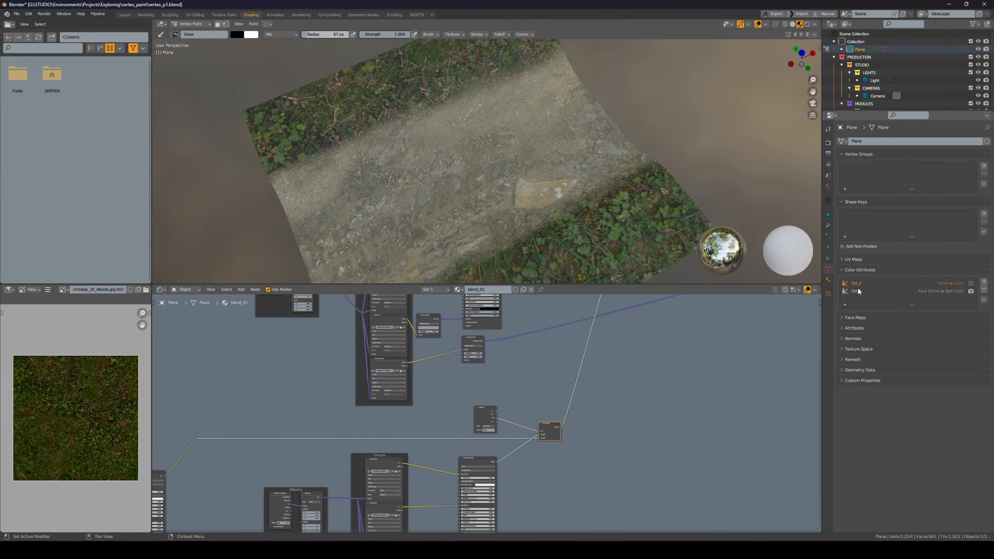
{"action": "left_click", "coordinate": [858, 291]}
{"action": "middle_click_drag", "start_coordinate": [455, 117], "coordinate": [438, 153]}
{"action": "left_click_drag", "start_coordinate": [445, 148], "coordinate": [436, 147]}
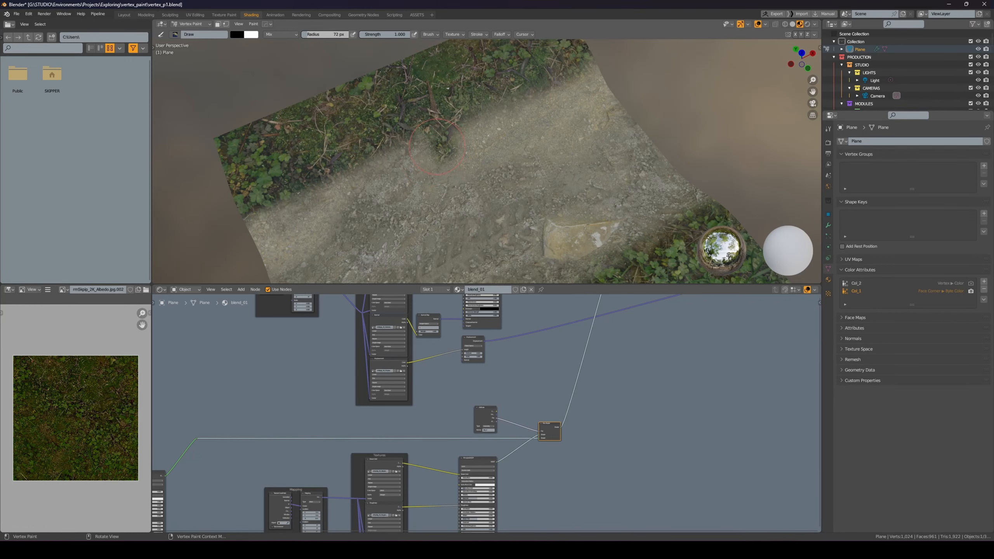
Examine the transitions between grass and dirt along both sides of the path up close and on the whole plane
{"action": "scroll", "coordinate": [435, 138], "scroll_direction": "up", "scroll_amount": 3}
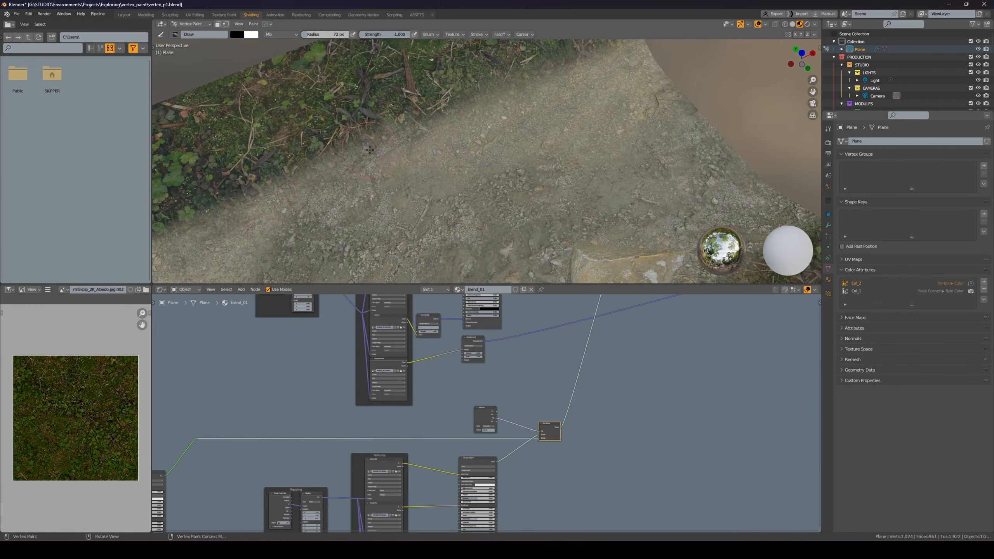
{"action": "middle_click_drag", "start_coordinate": [282, 179], "coordinate": [407, 171]}
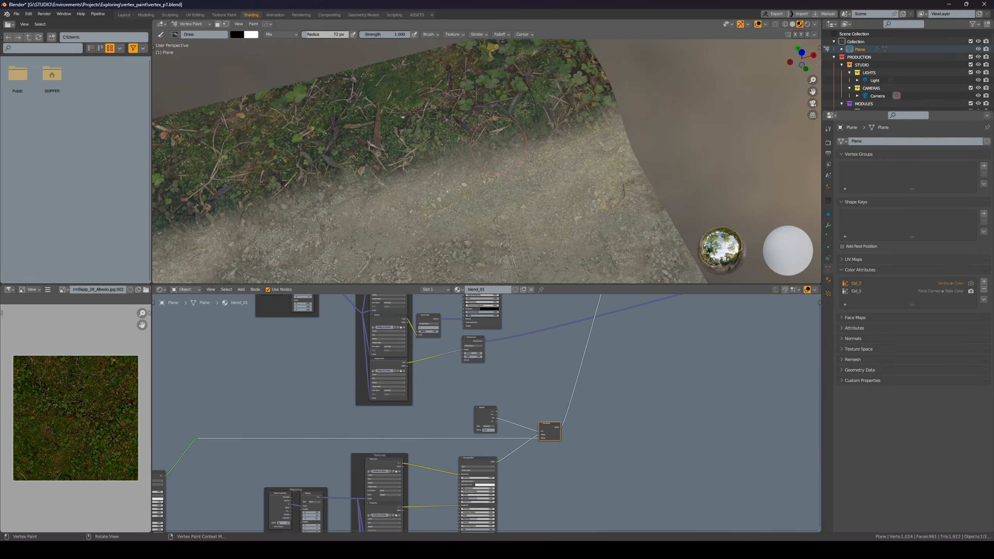
{"action": "middle_click_drag", "start_coordinate": [615, 114], "coordinate": [375, 195]}
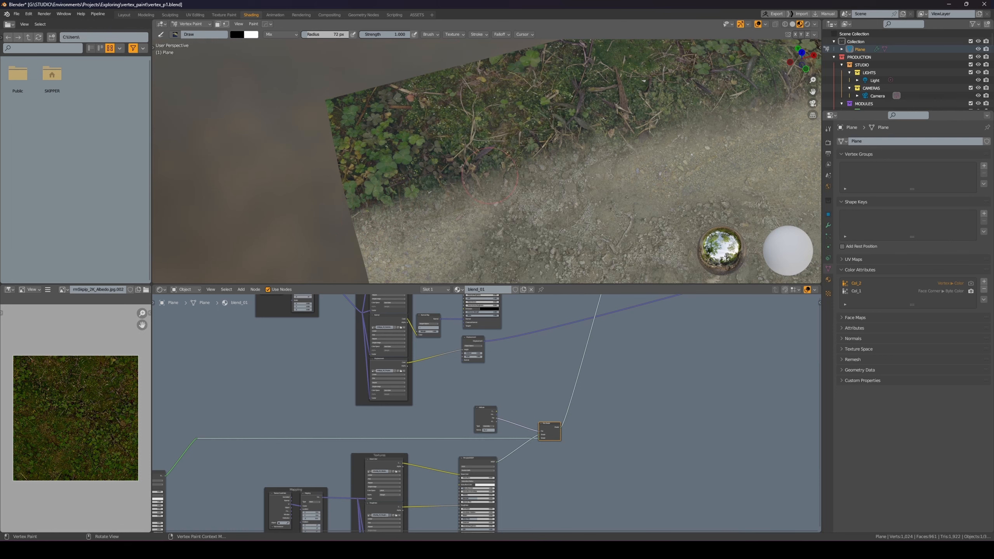
{"action": "middle_click_drag", "start_coordinate": [600, 136], "coordinate": [561, 182]}
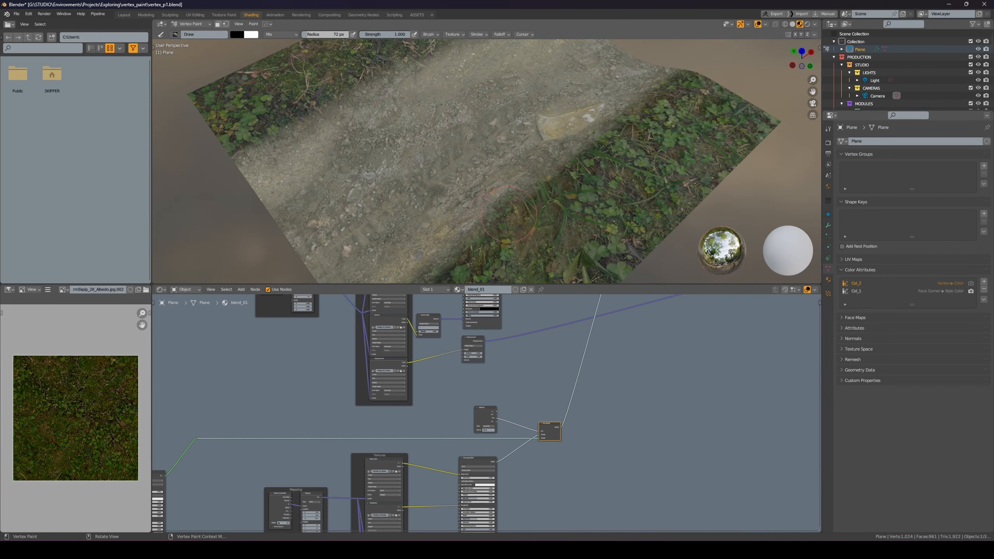
{"action": "scroll", "coordinate": [504, 218], "scroll_direction": "up", "scroll_amount": 2}
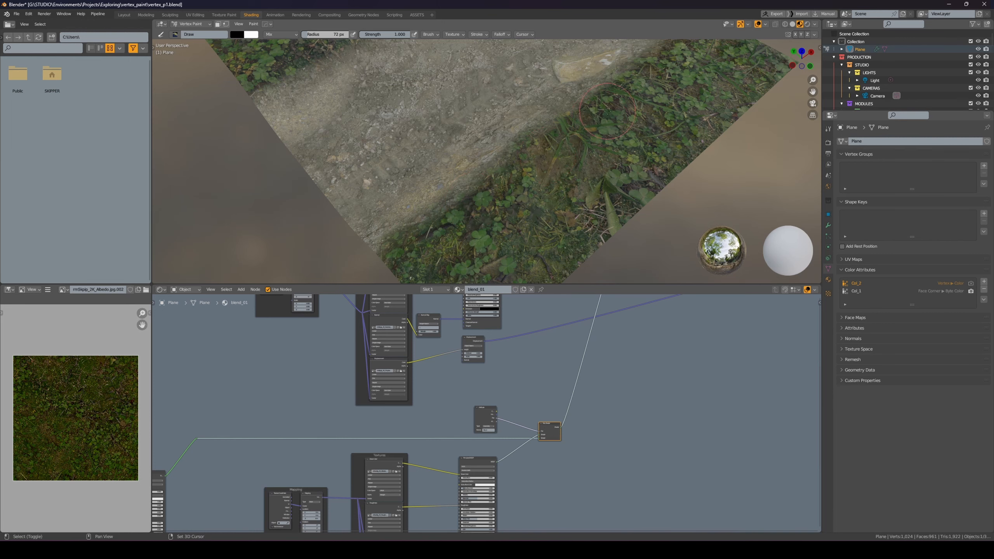
{"action": "middle_click_drag", "start_coordinate": [548, 45], "coordinate": [366, 184], "text": "shift"}
{"action": "middle_click_drag", "start_coordinate": [500, 160], "coordinate": [474, 124]}
{"action": "scroll", "coordinate": [518, 169], "scroll_direction": "down", "scroll_amount": 5}
{"action": "scroll", "coordinate": [493, 151], "scroll_direction": "up", "scroll_amount": 3}
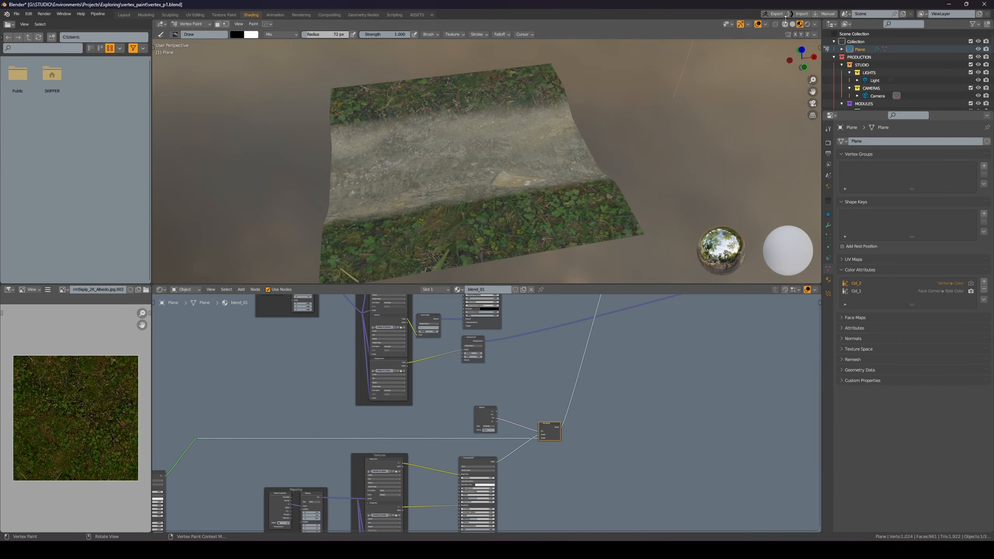
Switch the viewport to Rendered shading for a Cycles preview of the painted plane
{"action": "left_click", "coordinate": [793, 24]}
{"action": "left_click", "coordinate": [807, 25]}
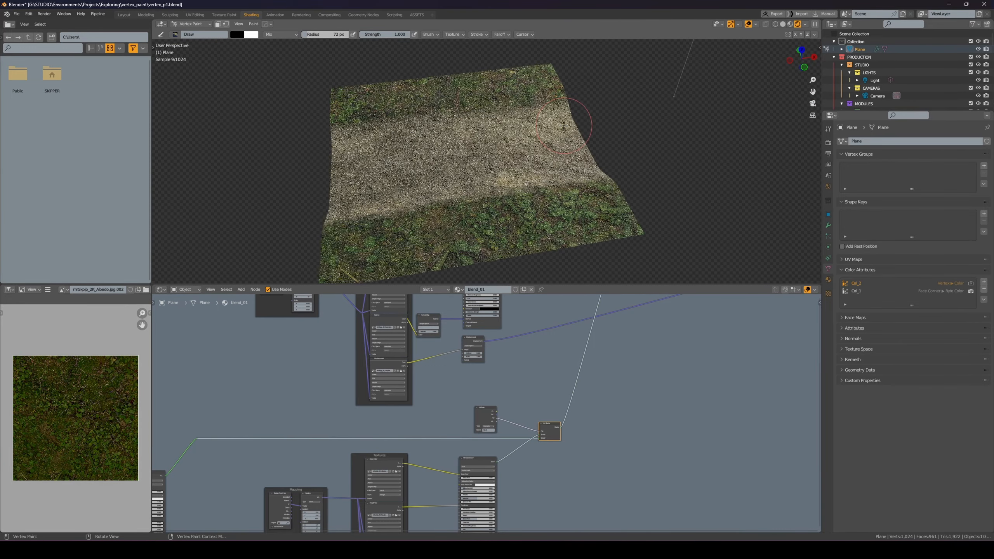
{"action": "middle_click_drag", "start_coordinate": [563, 126], "coordinate": [542, 140]}
{"action": "scroll", "coordinate": [581, 383], "scroll_direction": "down", "scroll_amount": 2}
Locate and select the upper material's Displacement node that feeds the Material Output, using an enlarged node editor
{"action": "middle_click_drag", "start_coordinate": [581, 383], "coordinate": [508, 354]}
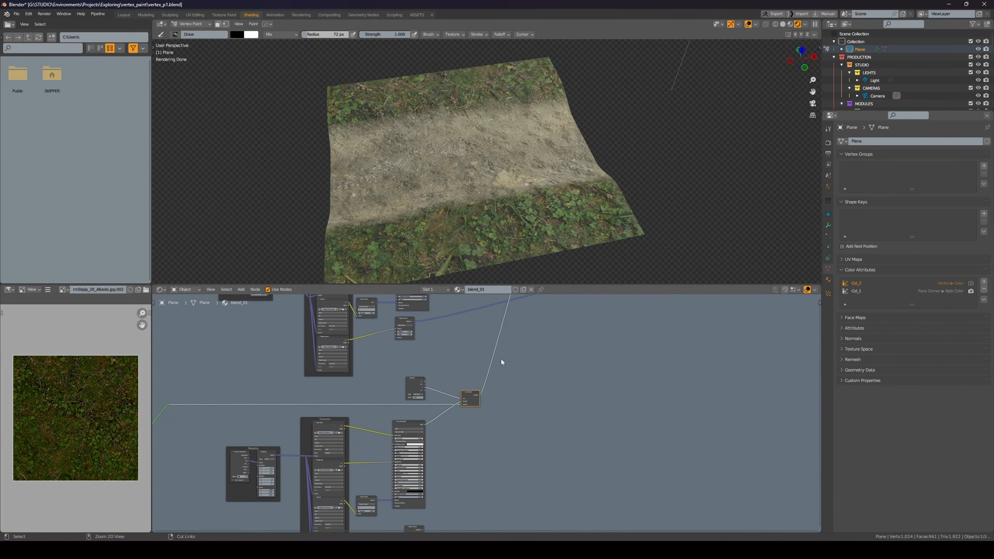
{"action": "key", "text": "ctrl+space"}
{"action": "scroll", "coordinate": [526, 280], "scroll_direction": "down", "scroll_amount": 7}
{"action": "middle_click_drag", "start_coordinate": [520, 234], "coordinate": [506, 348]}
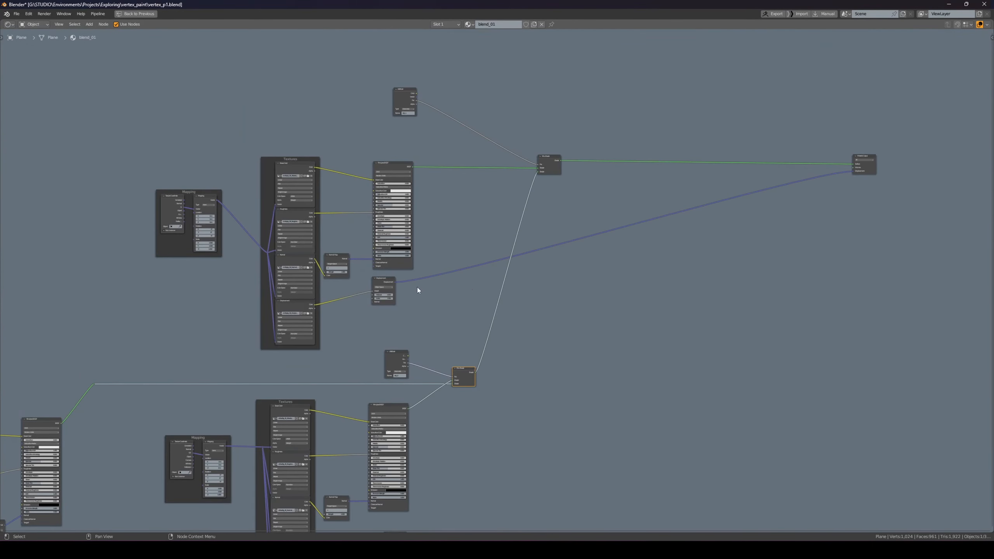
{"action": "left_click", "coordinate": [390, 286]}
{"action": "key", "text": "ctrl+space"}
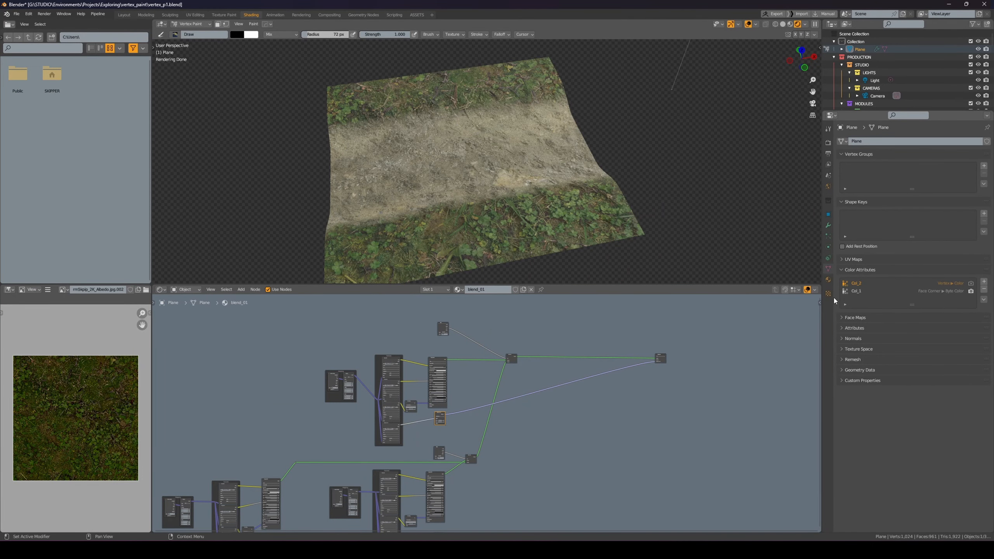
Set the displacement method in the blend_01 material's surface settings to Displacement Only
{"action": "left_click", "coordinate": [828, 281]}
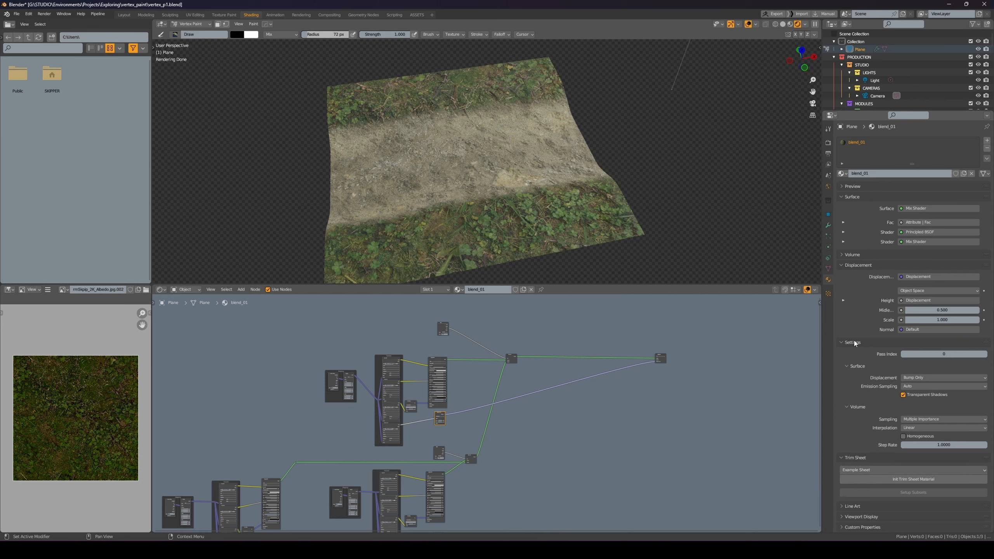
{"action": "left_click", "coordinate": [922, 378]}
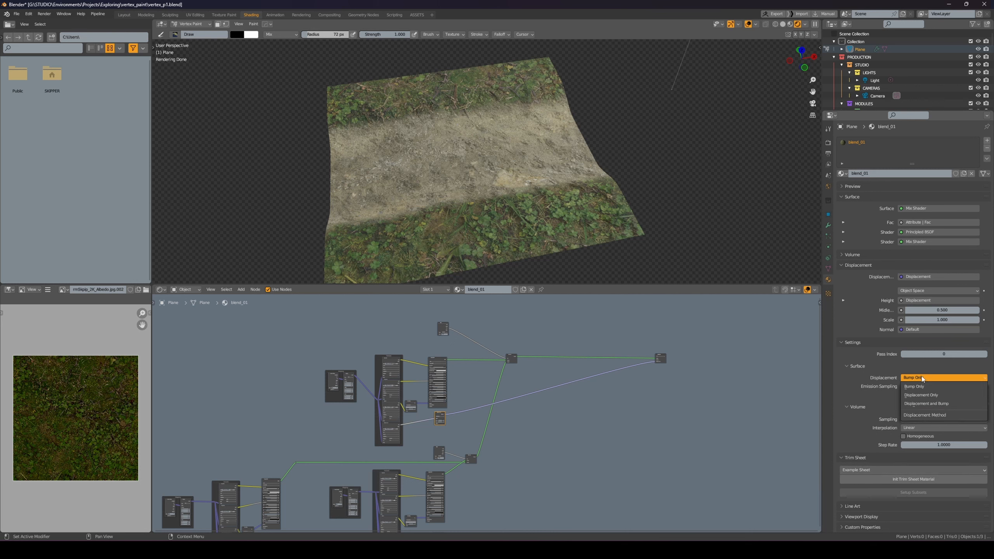
{"action": "left_click", "coordinate": [922, 395]}
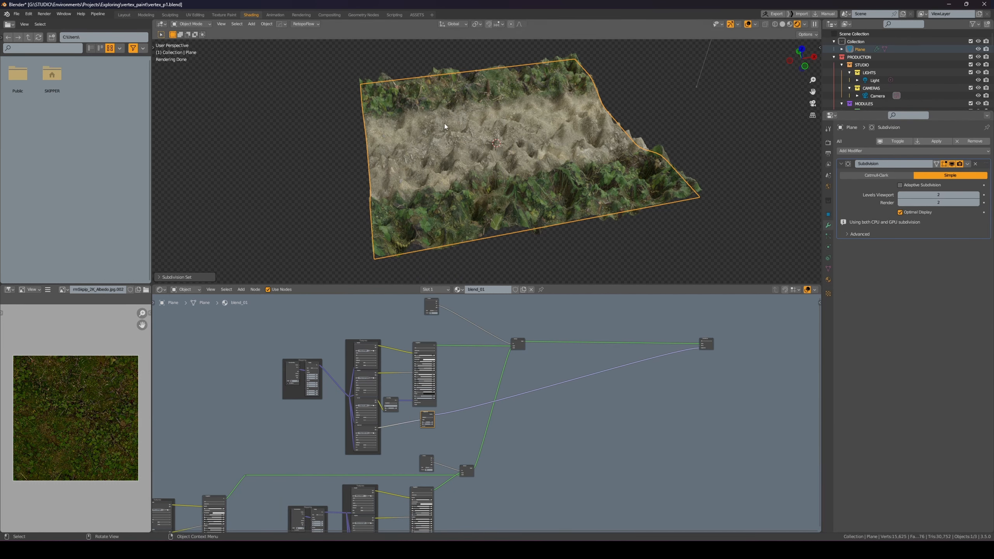
Enable Adaptive Subdivision on the plane's Subdivision modifier and check the render Feature Set setting
{"action": "left_click", "coordinate": [899, 186]}
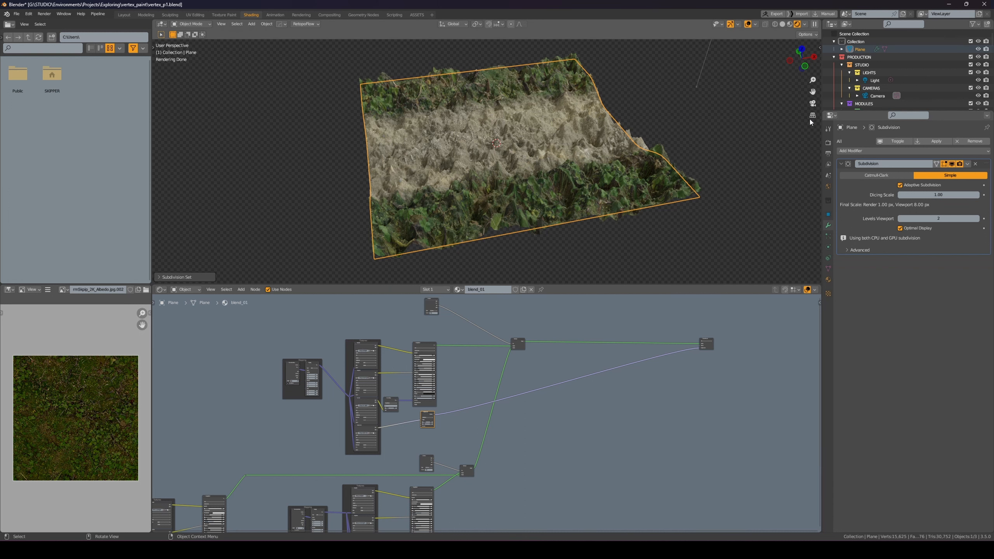
{"action": "left_click", "coordinate": [827, 142]}
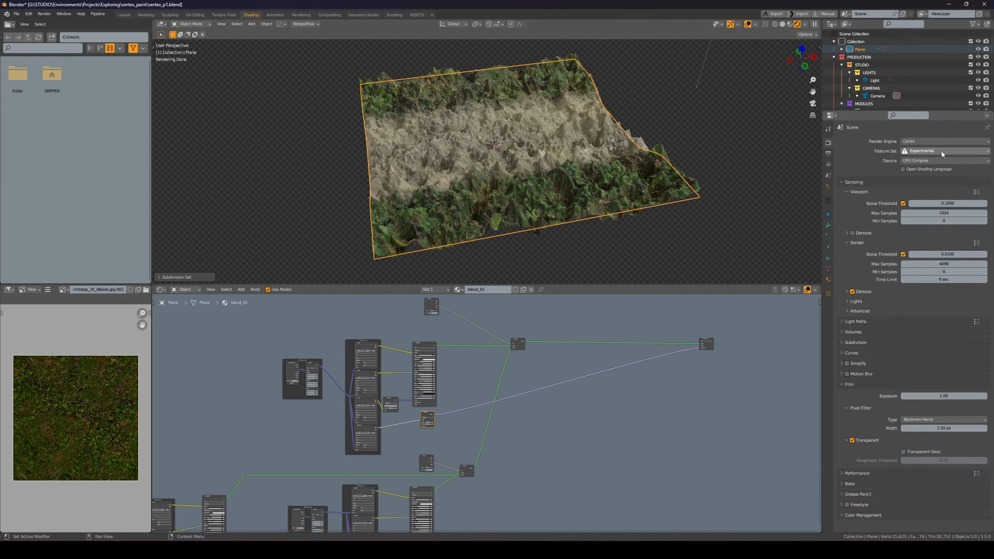
{"action": "left_click", "coordinate": [828, 225]}
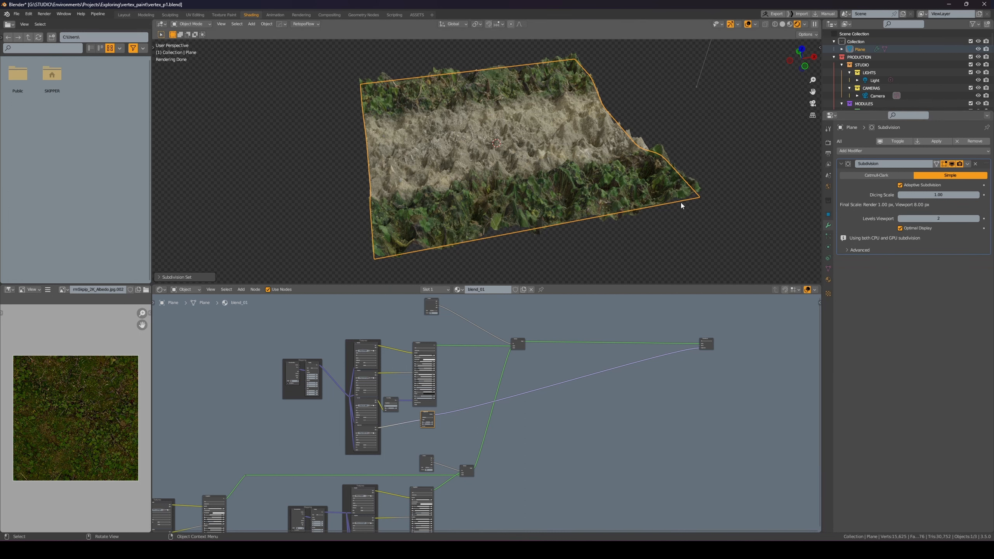
Set the Scale of the Displacement node linked to the Material Output to 0.2
{"action": "middle_click_drag", "start_coordinate": [681, 202], "coordinate": [528, 146]}
{"action": "scroll", "coordinate": [484, 422], "scroll_direction": "up", "scroll_amount": 2}
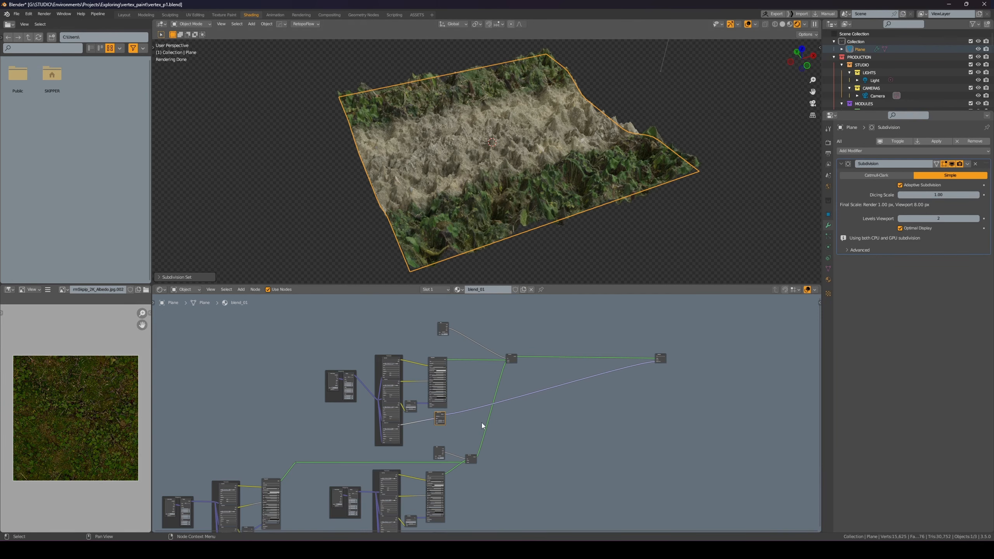
{"action": "scroll", "coordinate": [317, 435], "scroll_direction": "up", "scroll_amount": 5}
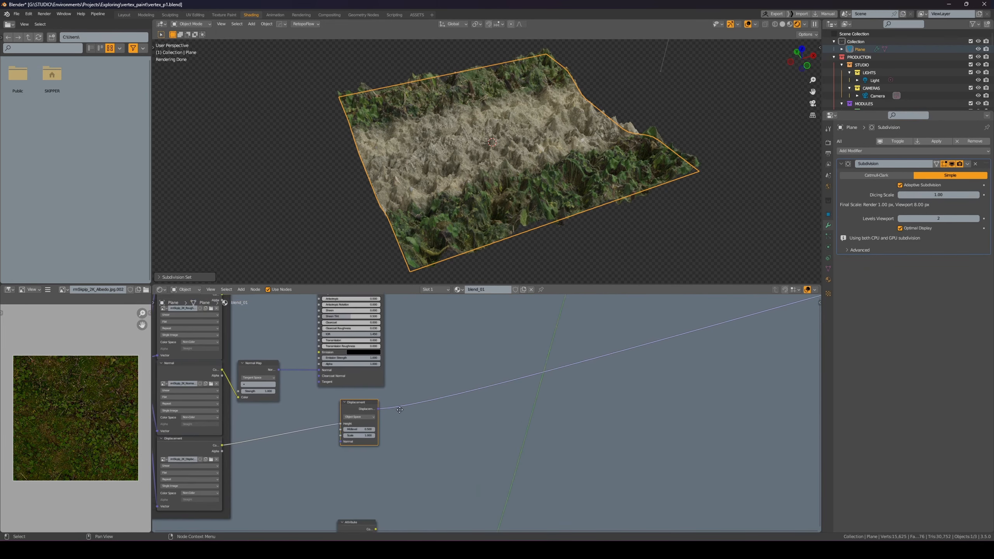
{"action": "left_click", "coordinate": [425, 434]}
{"action": "type", "text": "0.2"}
{"action": "key", "text": "Return"}
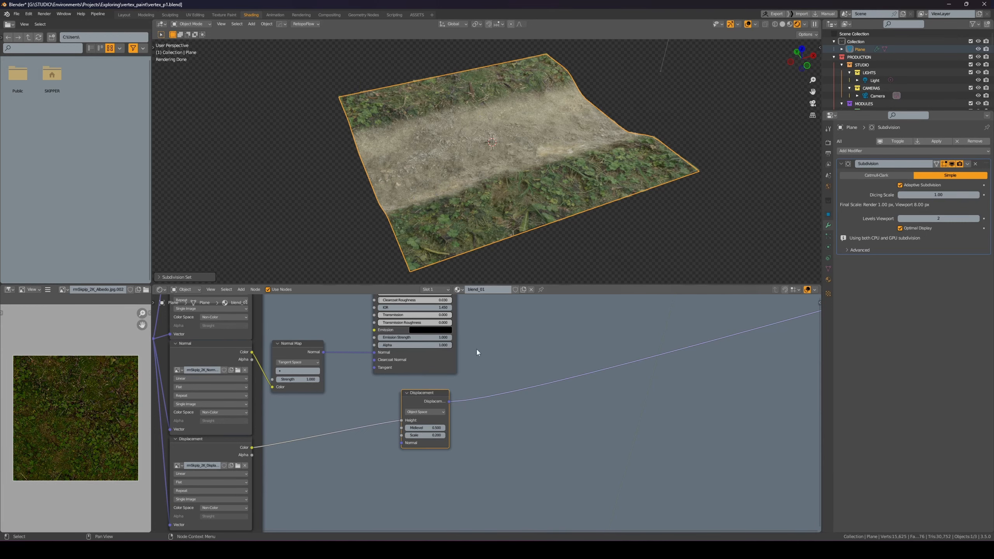
Test stronger Scale values of 0.5 and 0.3 on the Displacement node and restore the scale to 0.2
{"action": "left_click", "coordinate": [426, 435]}
{"action": "type", "text": ".5"}
{"action": "key", "text": "Return"}
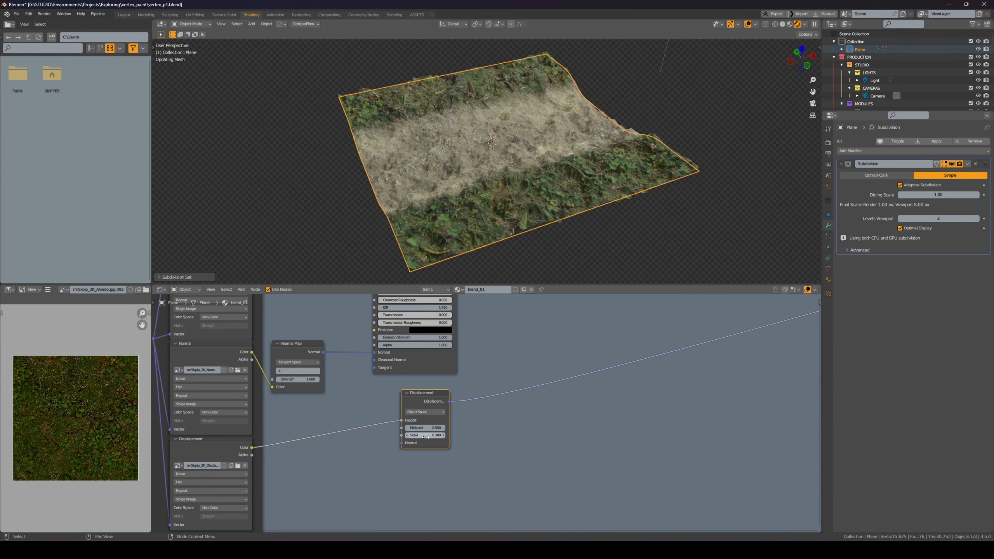
{"action": "left_click_drag", "start_coordinate": [425, 436], "coordinate": [415, 435]}
{"action": "left_click", "coordinate": [429, 435]}
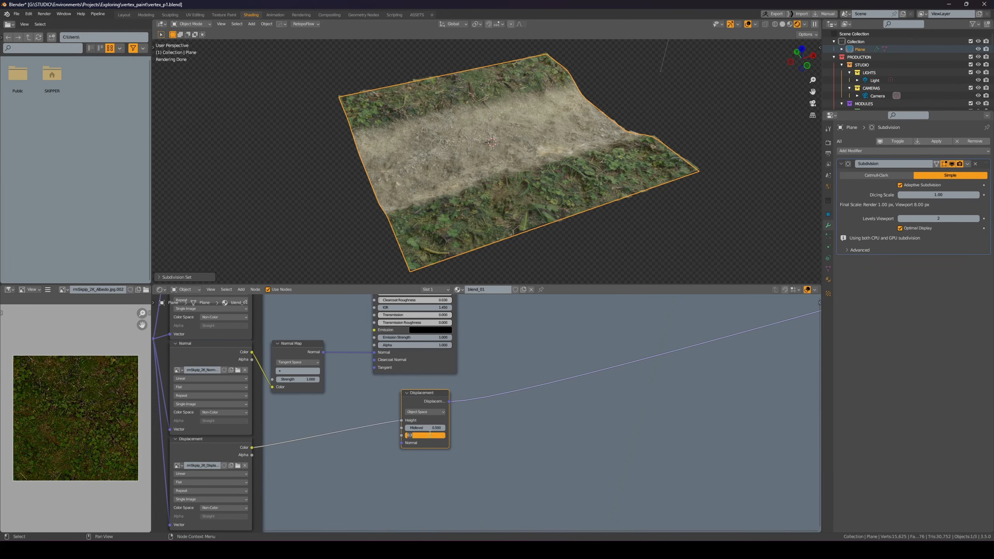
{"action": "type", "text": ".2"}
{"action": "key", "text": "Return"}
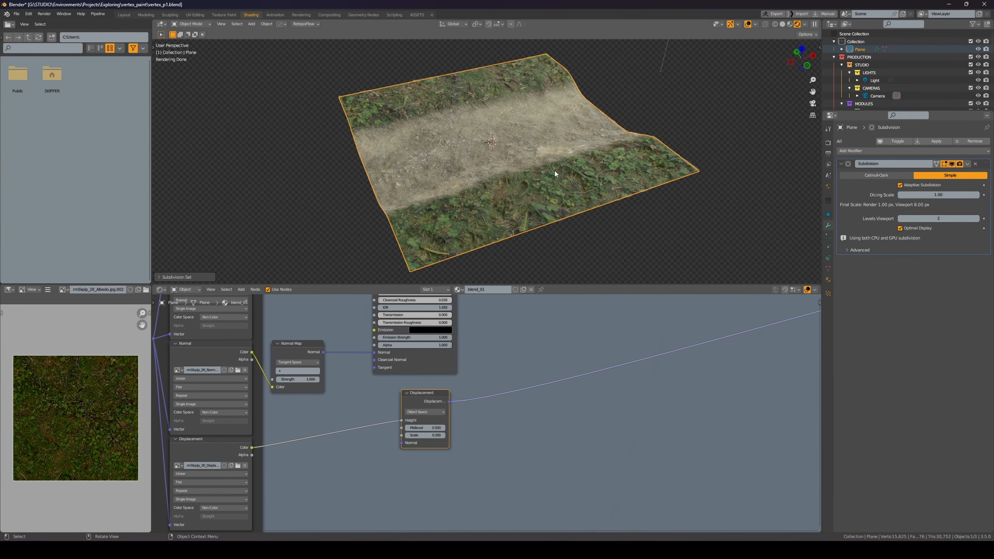
Maximize the shader node editor to work on the Displacement nodes of the blend_01 material
{"action": "scroll", "coordinate": [520, 192], "scroll_direction": "down", "scroll_amount": 2}
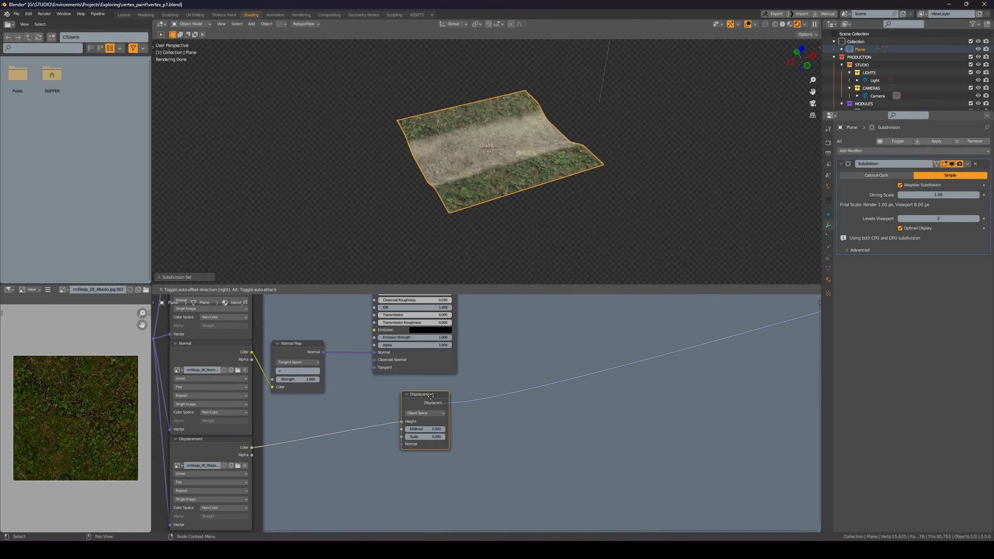
{"action": "scroll", "coordinate": [571, 373], "scroll_direction": "down", "scroll_amount": 1}
{"action": "scroll", "coordinate": [571, 373], "scroll_direction": "down", "scroll_amount": 4}
{"action": "middle_click_drag", "start_coordinate": [570, 406], "coordinate": [557, 366]}
{"action": "middle_click_drag", "start_coordinate": [515, 449], "coordinate": [427, 359]}
{"action": "scroll", "coordinate": [466, 399], "scroll_direction": "down", "scroll_amount": 4}
{"action": "scroll", "coordinate": [458, 408], "scroll_direction": "down", "scroll_amount": 2}
{"action": "key", "text": "ctrl+space"}
{"action": "middle_click_drag", "start_coordinate": [340, 222], "coordinate": [501, 304]}
{"action": "middle_click_drag", "start_coordinate": [554, 399], "coordinate": [547, 395]}
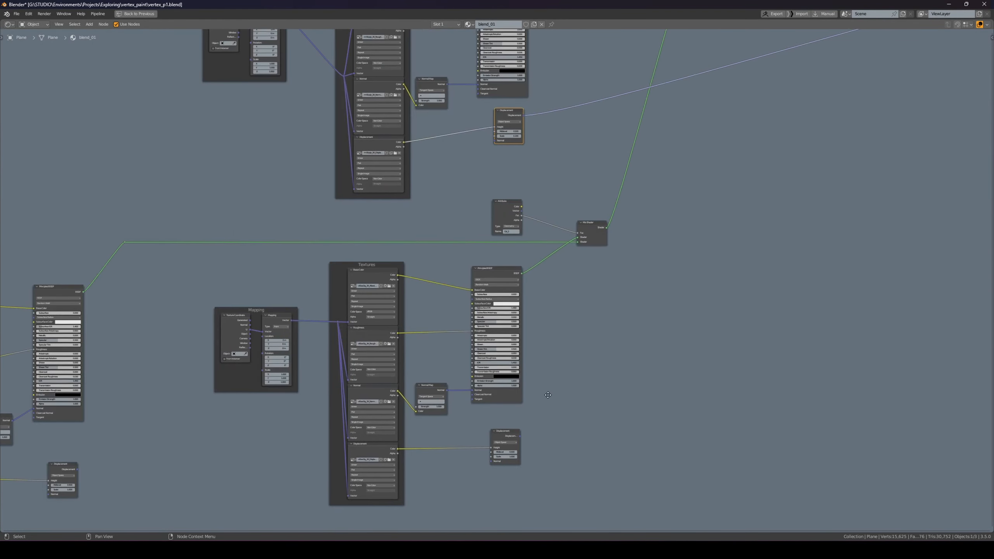
{"action": "scroll", "coordinate": [539, 308], "scroll_direction": "down", "scroll_amount": 3}
{"action": "middle_click_drag", "start_coordinate": [531, 275], "coordinate": [510, 290]}
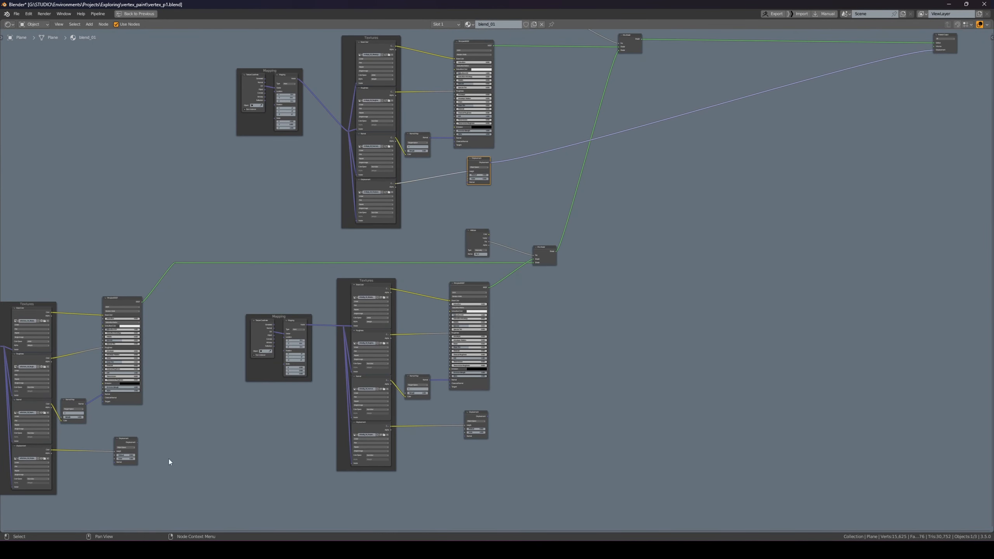
Add a Mix Color node beside the Displacement node of the texture setup below the Col_1/Col_2 mix chain
{"action": "left_click_drag", "start_coordinate": [131, 444], "coordinate": [308, 486]}
{"action": "key", "text": "ctrl+z"}
{"action": "middle_click_drag", "start_coordinate": [137, 448], "coordinate": [138, 356]}
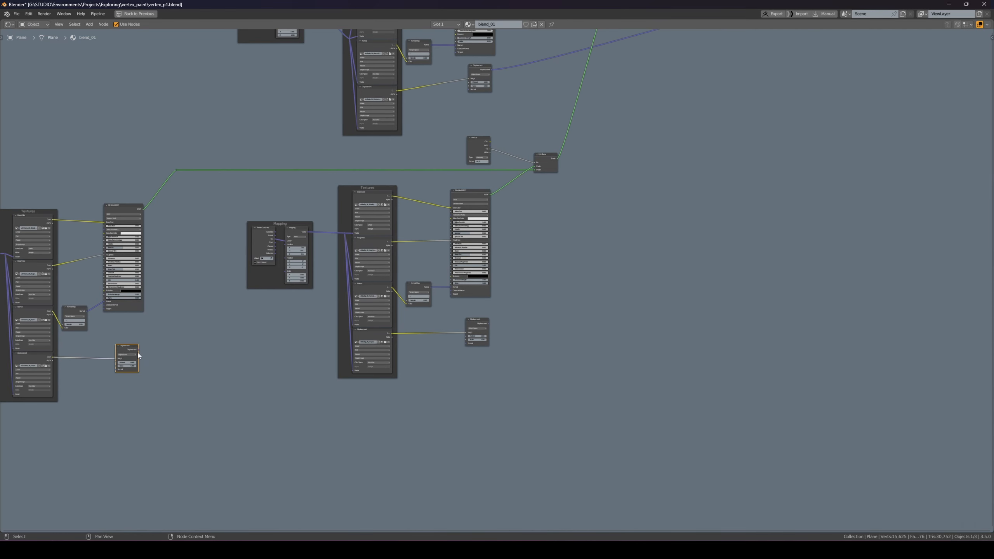
{"action": "left_click_drag", "start_coordinate": [139, 350], "coordinate": [423, 423]}
{"action": "key", "text": "shift+a"}
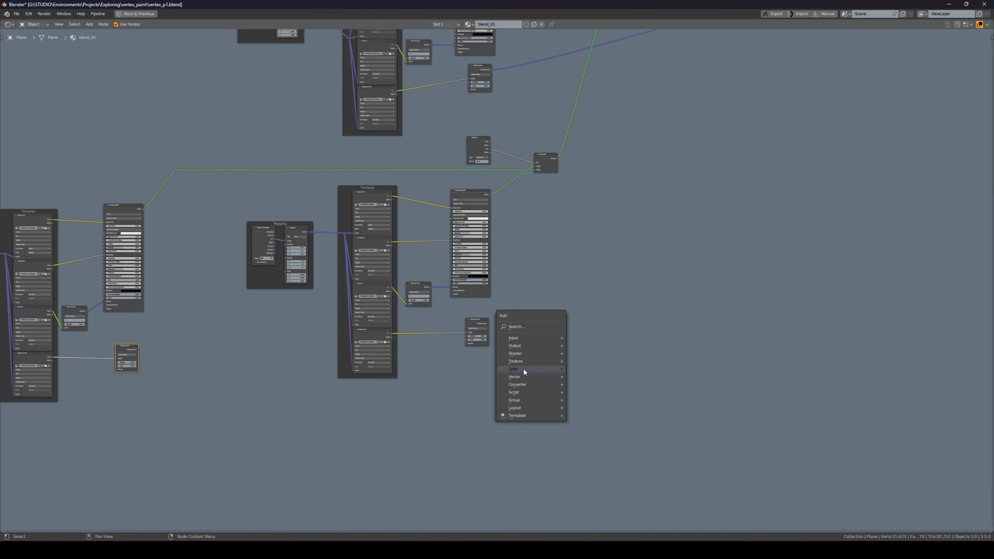
{"action": "mouse_move", "coordinate": [523, 369]}
{"action": "left_click", "coordinate": [587, 407]}
{"action": "left_click", "coordinate": [537, 327]}
{"action": "scroll", "coordinate": [483, 307], "scroll_direction": "up", "scroll_amount": 2}
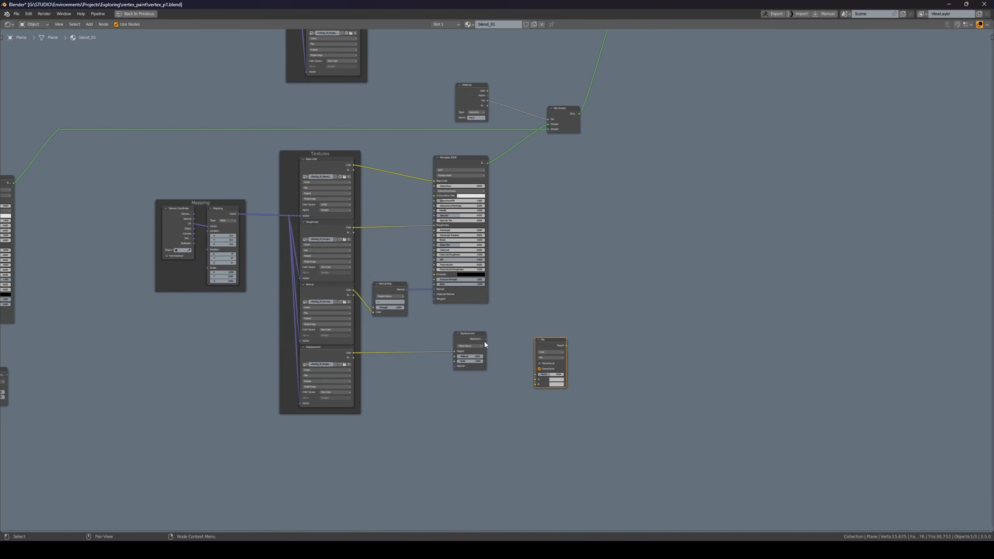
Link the Displacement outputs of the two lower texture setups into inputs A and B of the Mix node
{"action": "left_click_drag", "start_coordinate": [486, 341], "coordinate": [535, 379]}
{"action": "middle_click_drag", "start_coordinate": [480, 368], "coordinate": [572, 371]}
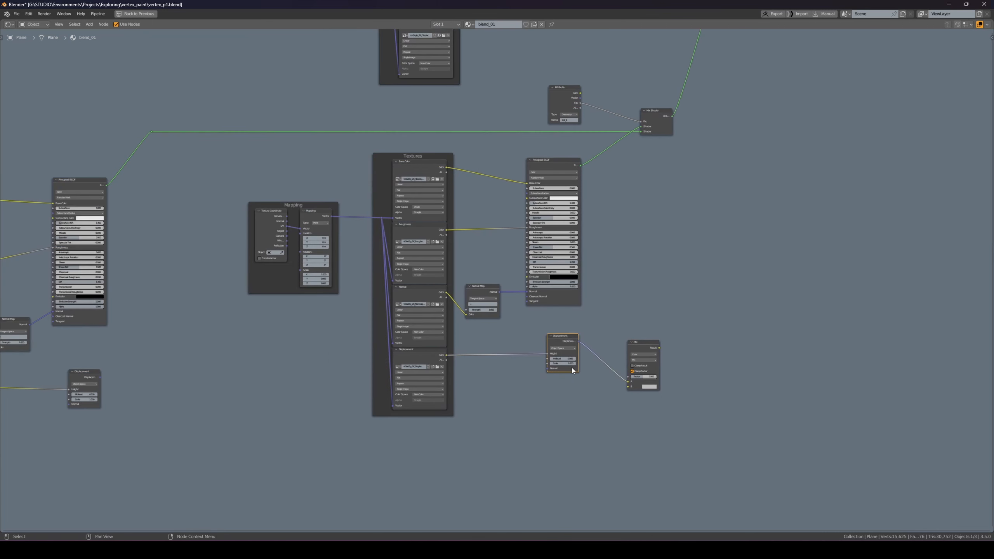
{"action": "left_click_drag", "start_coordinate": [100, 378], "coordinate": [628, 388]}
Duplicate the Mix node near the upper texture setup and feed it that setup's Displacement as A and the first Mix's Result as B
{"action": "middle_click_drag", "start_coordinate": [646, 310], "coordinate": [447, 414]}
{"action": "scroll", "coordinate": [458, 391], "scroll_direction": "down", "scroll_amount": 2}
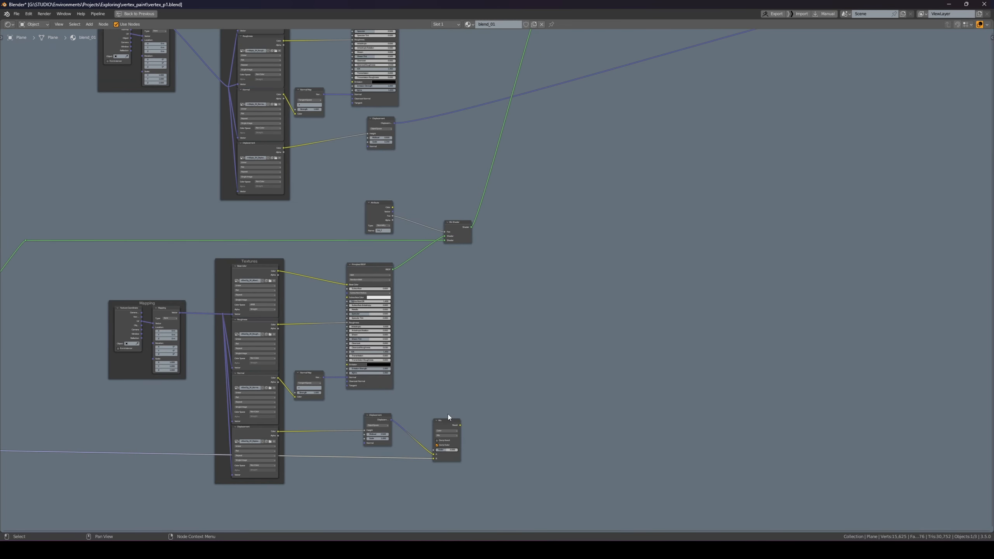
{"action": "left_click", "coordinate": [443, 421]}
{"action": "key", "text": "shift+d"}
{"action": "left_click", "coordinate": [536, 109]}
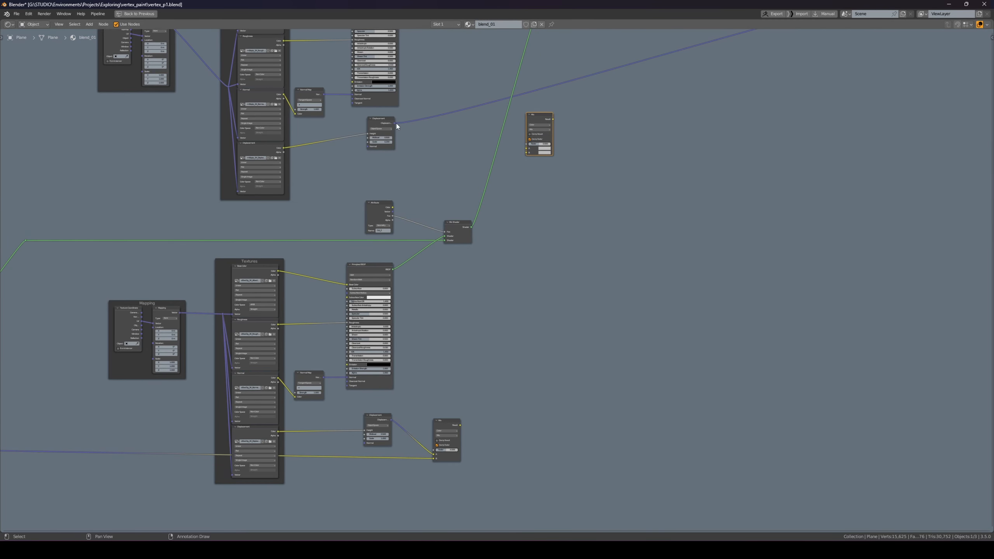
{"action": "left_click_drag", "start_coordinate": [395, 123], "coordinate": [527, 156]}
{"action": "middle_click_drag", "start_coordinate": [380, 458], "coordinate": [508, 338]}
{"action": "scroll", "coordinate": [508, 339], "scroll_direction": "up", "scroll_amount": 3}
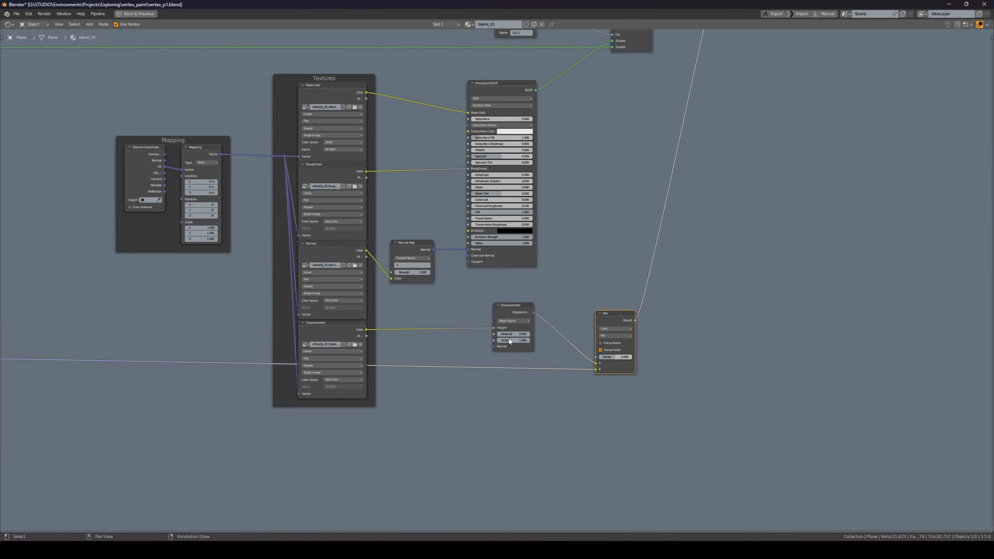
Set the Scale of the Displacement nodes in both lower texture setups to 0.2
{"action": "double_click", "coordinate": [513, 340]}
{"action": "type", "text": ".2"}
{"action": "key", "text": "Return"}
{"action": "middle_click_drag", "start_coordinate": [188, 281], "coordinate": [449, 265]}
{"action": "left_click", "coordinate": [170, 369]}
{"action": "type", "text": ".2"}
{"action": "key", "text": "Return"}
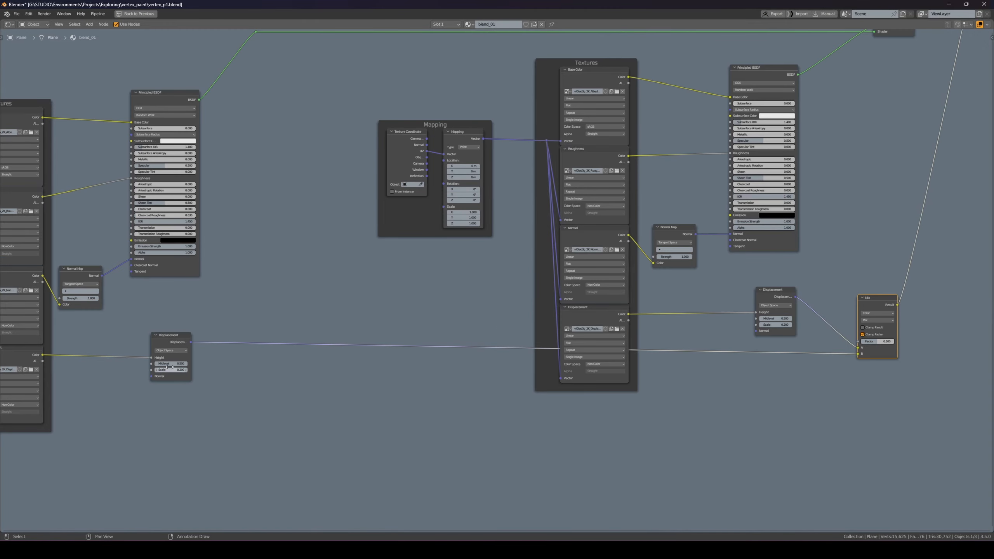
Link the second Mix node's Result to the Material Output's Displacement input and restore the normal editor layout
{"action": "scroll", "coordinate": [659, 266], "scroll_direction": "down", "scroll_amount": 7}
{"action": "middle_click_drag", "start_coordinate": [759, 170], "coordinate": [413, 372]}
{"action": "scroll", "coordinate": [481, 227], "scroll_direction": "up", "scroll_amount": 3}
{"action": "scroll", "coordinate": [482, 226], "scroll_direction": "up", "scroll_amount": 1}
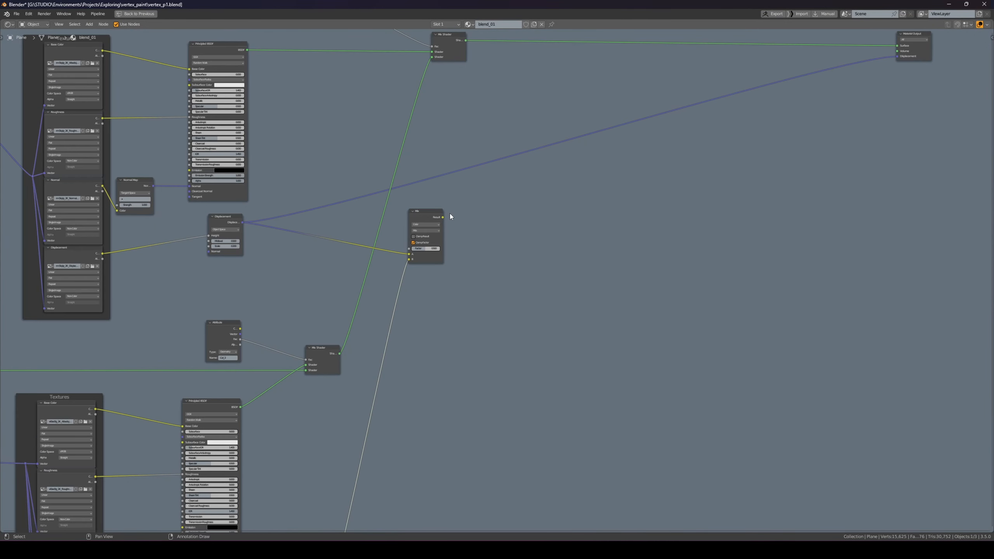
{"action": "mouse_move", "coordinate": [443, 217]}
{"action": "left_mouse_down"}
{"action": "mouse_move", "coordinate": [897, 57]}
{"action": "mouse_move", "coordinate": [425, 187]}
{"action": "left_mouse_up"}
{"action": "scroll", "coordinate": [430, 200], "scroll_direction": "down", "scroll_amount": 8}
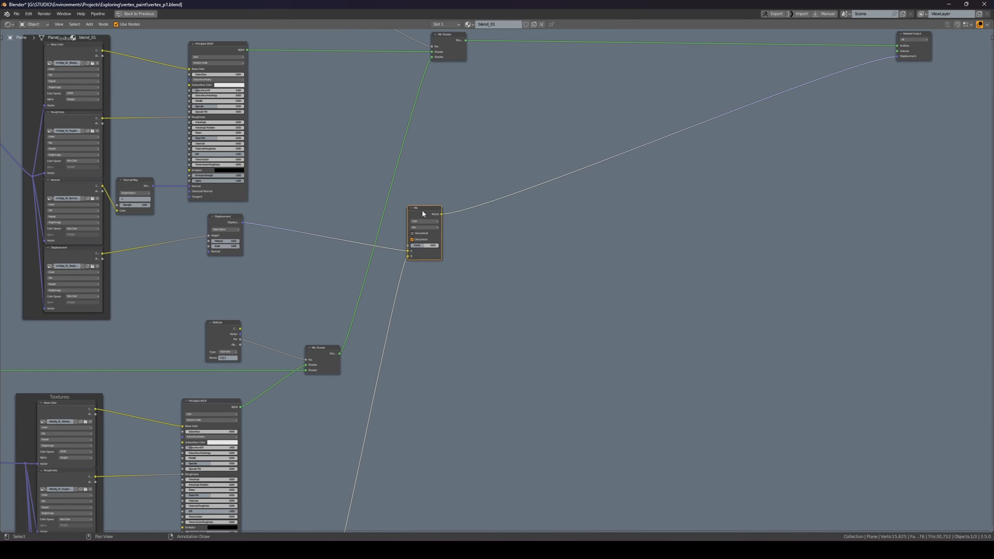
{"action": "key", "text": "ctrl+space"}
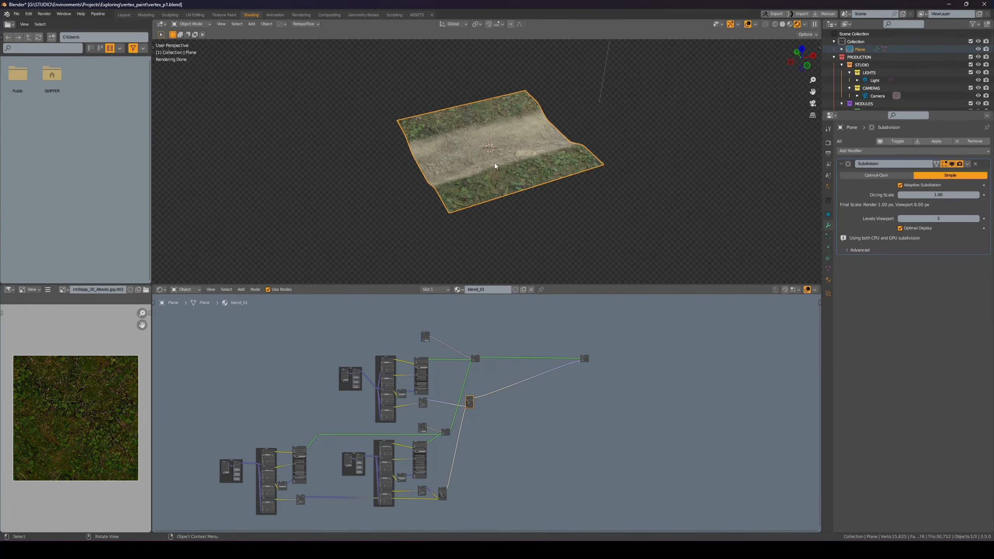
Set the Scale of the Displacement node feeding input A of the first Mix node to 0.5
{"action": "scroll", "coordinate": [494, 162], "scroll_direction": "up", "scroll_amount": 3}
{"action": "middle_click_drag", "start_coordinate": [495, 162], "coordinate": [512, 184]}
{"action": "scroll", "coordinate": [471, 404], "scroll_direction": "up", "scroll_amount": 6}
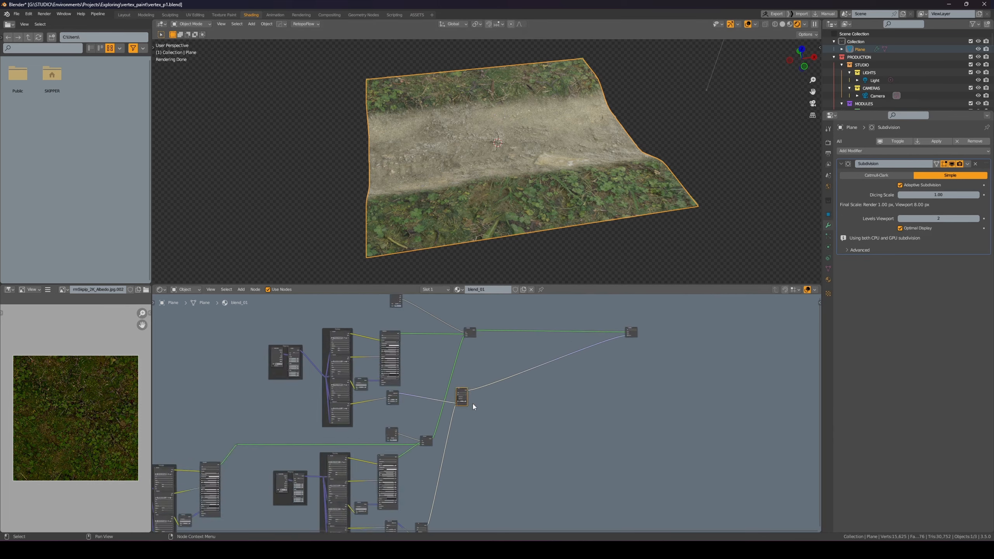
{"action": "middle_click_drag", "start_coordinate": [402, 427], "coordinate": [530, 348]}
{"action": "scroll", "coordinate": [488, 393], "scroll_direction": "down", "scroll_amount": 3}
{"action": "middle_click_drag", "start_coordinate": [481, 514], "coordinate": [491, 421]}
{"action": "scroll", "coordinate": [490, 418], "scroll_direction": "up", "scroll_amount": 6}
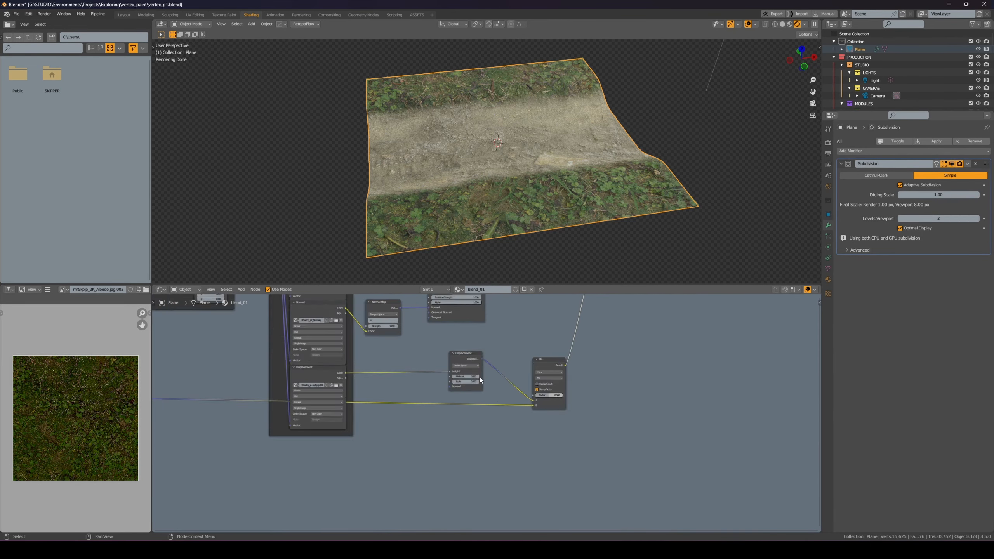
{"action": "left_click", "coordinate": [463, 373]}
{"action": "type", "text": "0.5"}
{"action": "key", "text": "Return"}
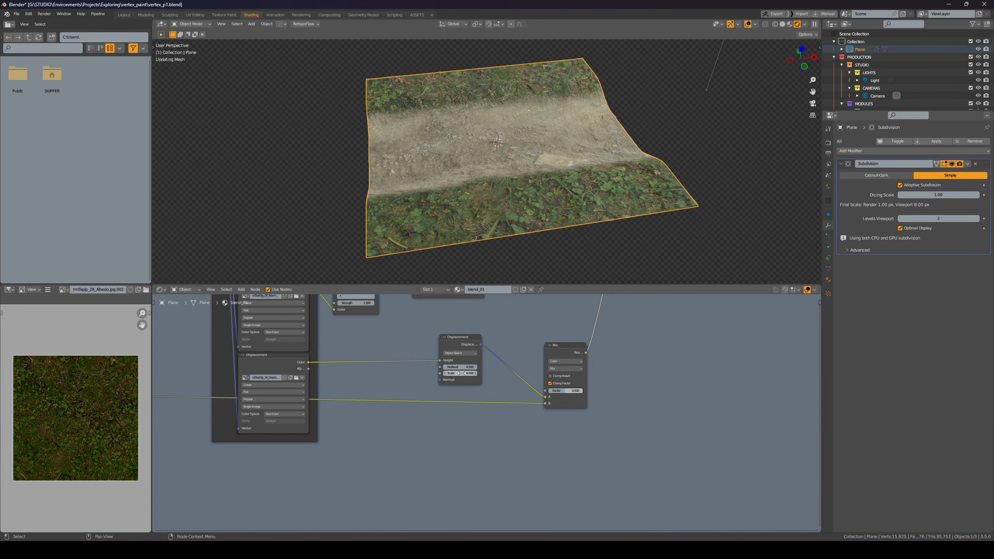
Inspect the displaced dirt path and grass edges up close in the rendered viewport, and deselect the plane
{"action": "scroll", "coordinate": [525, 197], "scroll_direction": "up", "scroll_amount": 2}
{"action": "middle_click_drag", "start_coordinate": [525, 197], "coordinate": [575, 167]}
{"action": "scroll", "coordinate": [587, 142], "scroll_direction": "up", "scroll_amount": 2}
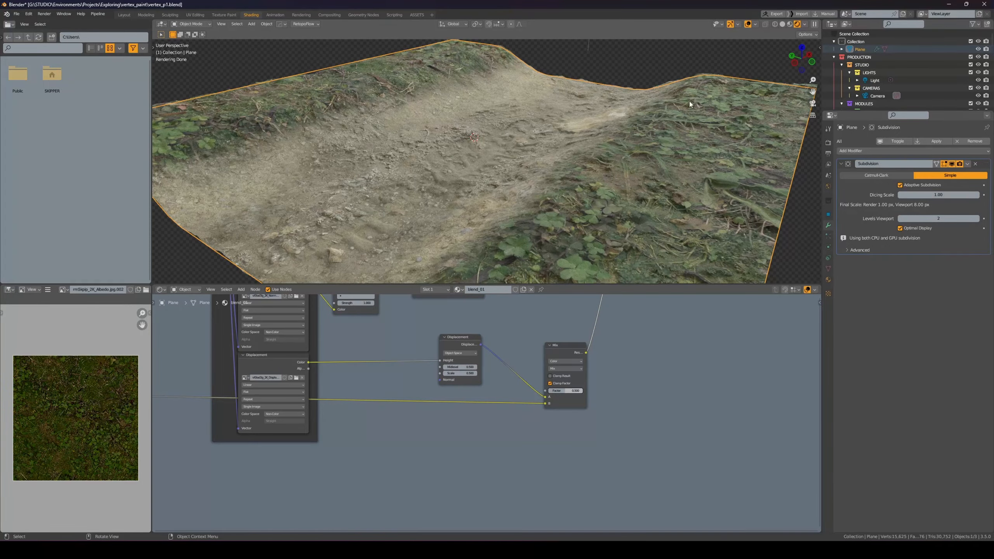
{"action": "scroll", "coordinate": [689, 101], "scroll_direction": "down", "scroll_amount": 4}
{"action": "middle_click_drag", "start_coordinate": [591, 122], "coordinate": [560, 147]}
{"action": "left_click", "coordinate": [715, 88]}
{"action": "scroll", "coordinate": [530, 147], "scroll_direction": "down", "scroll_amount": 1}
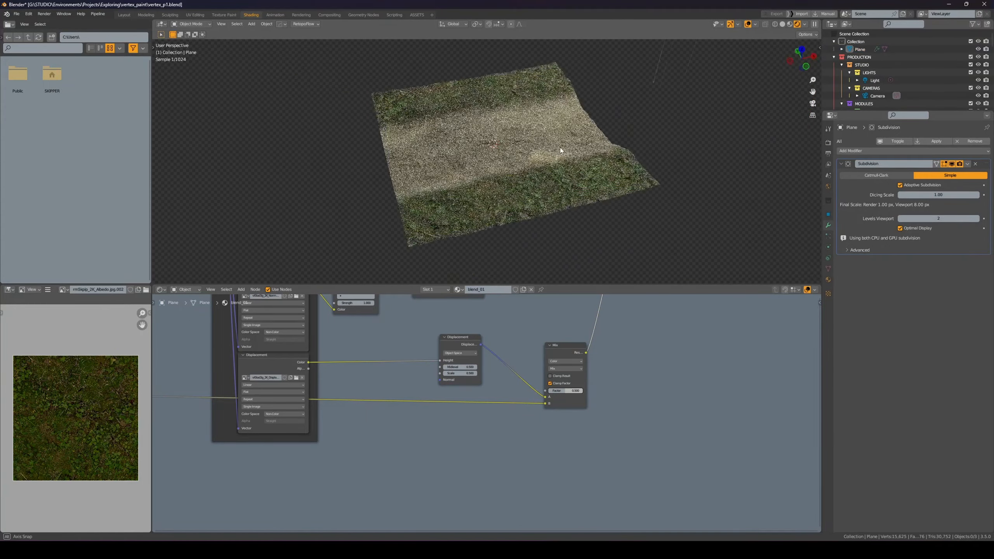
Check the rendered plane through the scene camera and from a wider perspective view
{"action": "key", "text": "KP_0"}
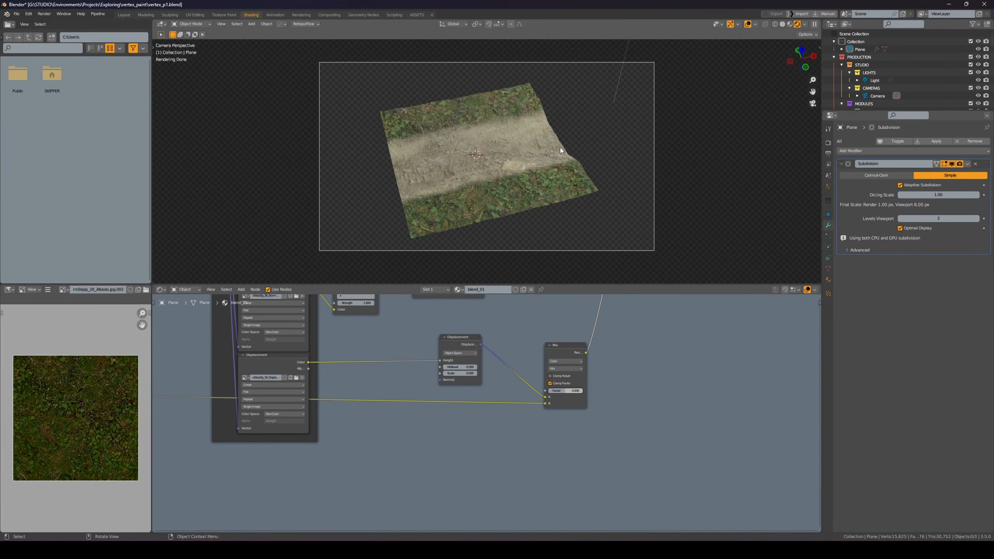
{"action": "mouse_move", "coordinate": [869, 112]}
{"action": "left_mouse_down"}
{"action": "mouse_move", "coordinate": [873, 133]}
{"action": "mouse_move", "coordinate": [874, 119]}
{"action": "left_mouse_up"}
{"action": "scroll", "coordinate": [571, 120], "scroll_direction": "up", "scroll_amount": 4}
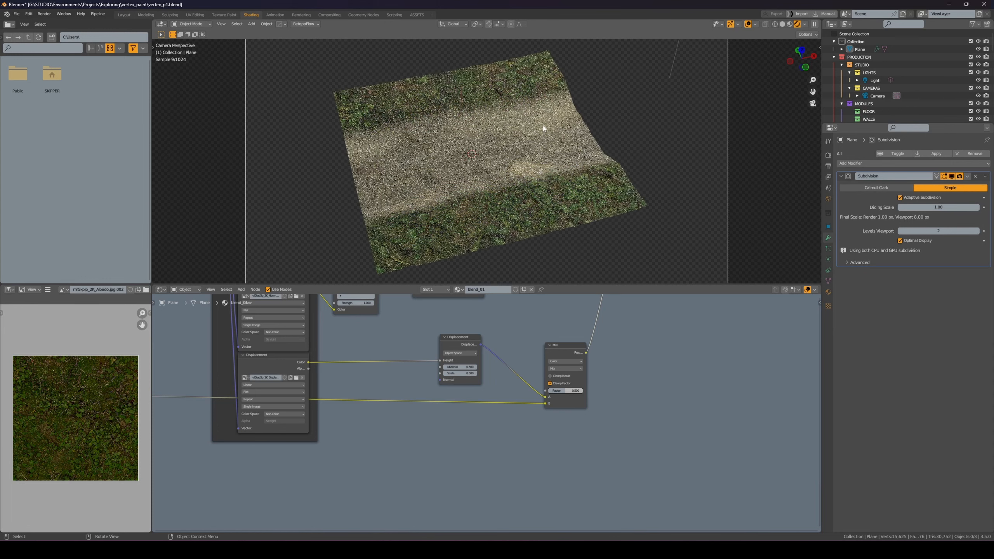
{"action": "middle_click_drag", "start_coordinate": [505, 139], "coordinate": [486, 157]}
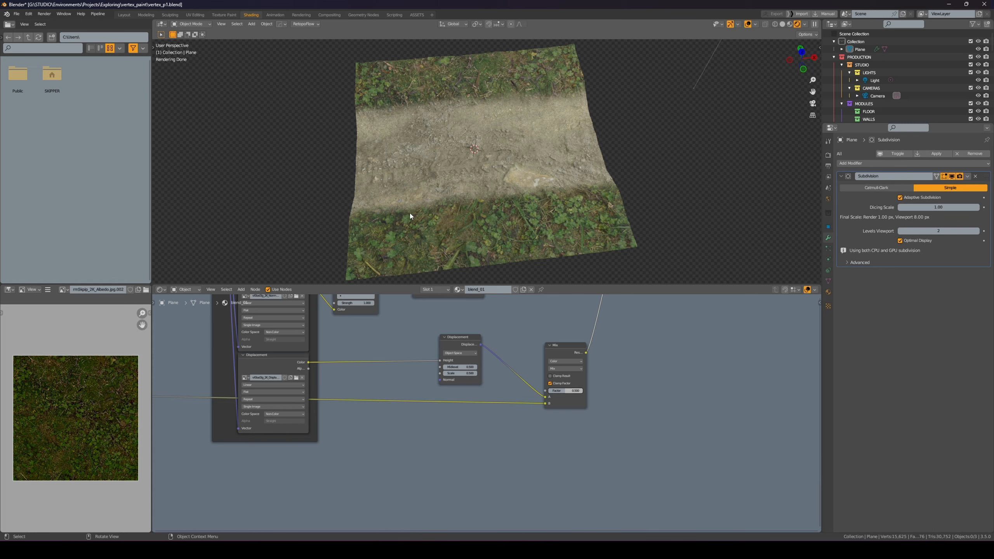
{"action": "scroll", "coordinate": [565, 149], "scroll_direction": "down", "scroll_amount": 2}
{"action": "scroll", "coordinate": [361, 355], "scroll_direction": "down", "scroll_amount": 2}
{"action": "scroll", "coordinate": [509, 160], "scroll_direction": "down", "scroll_amount": 3}
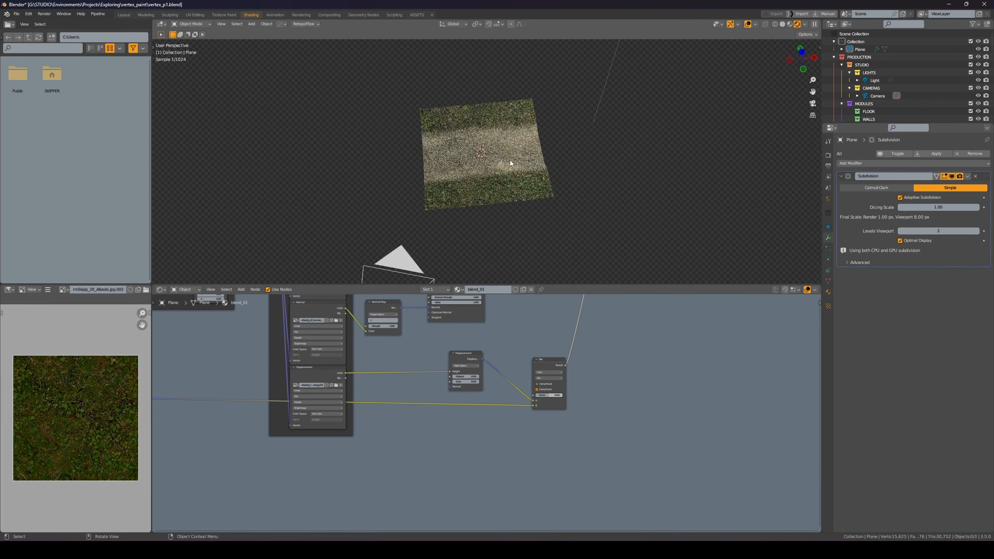
{"action": "scroll", "coordinate": [426, 356], "scroll_direction": "down", "scroll_amount": 3}
{"action": "scroll", "coordinate": [426, 356], "scroll_direction": "down", "scroll_amount": 5}
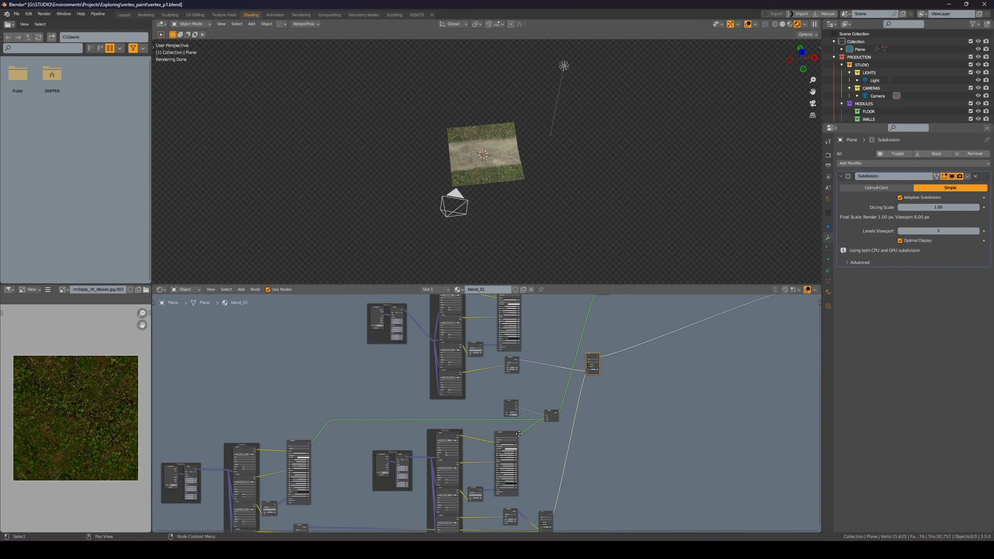
Review the maximized blend_01 node tree, examining how the three texture setups and their shader and displacement mixes connect
{"action": "scroll", "coordinate": [448, 173], "scroll_direction": "up", "scroll_amount": 3}
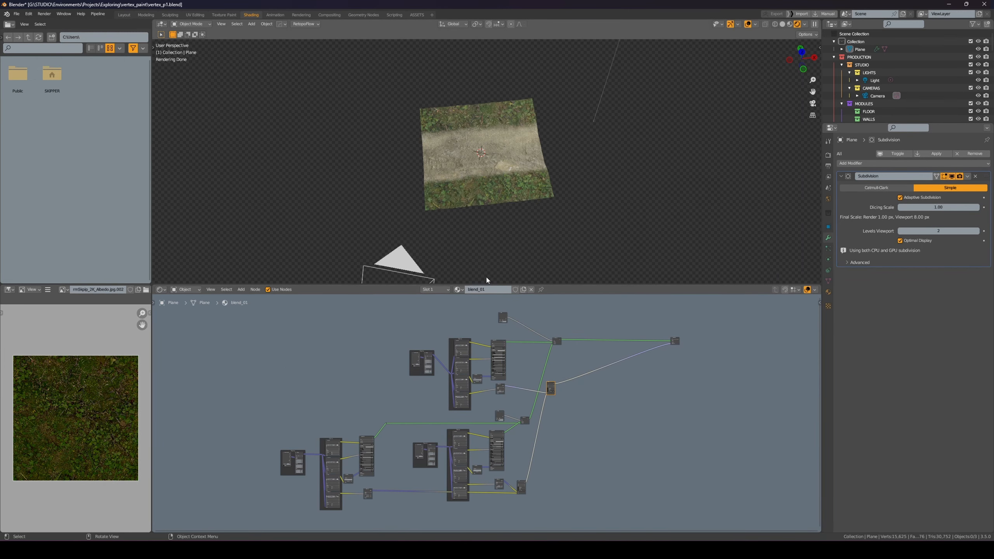
{"action": "key", "text": "ctrl+space"}
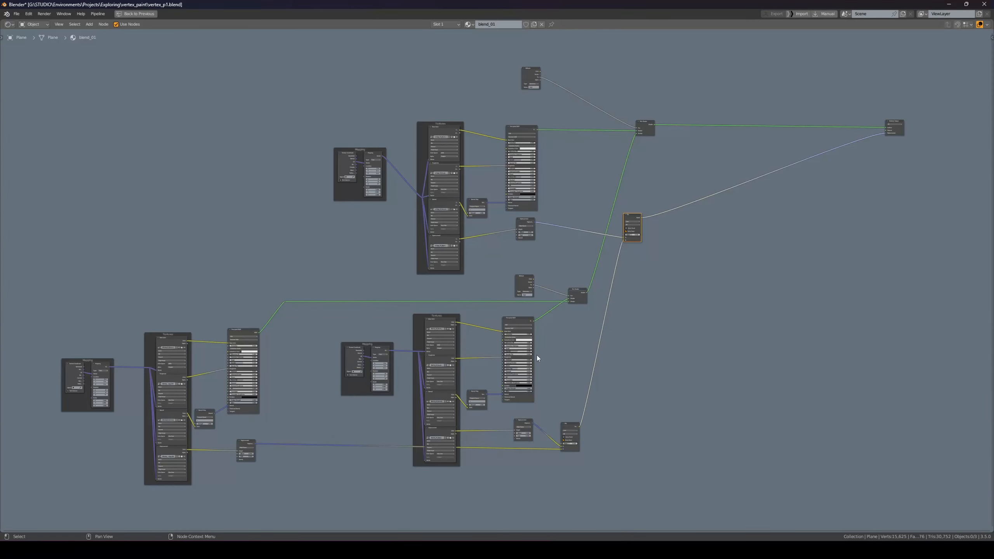
{"action": "scroll", "coordinate": [524, 211], "scroll_direction": "up", "scroll_amount": 3}
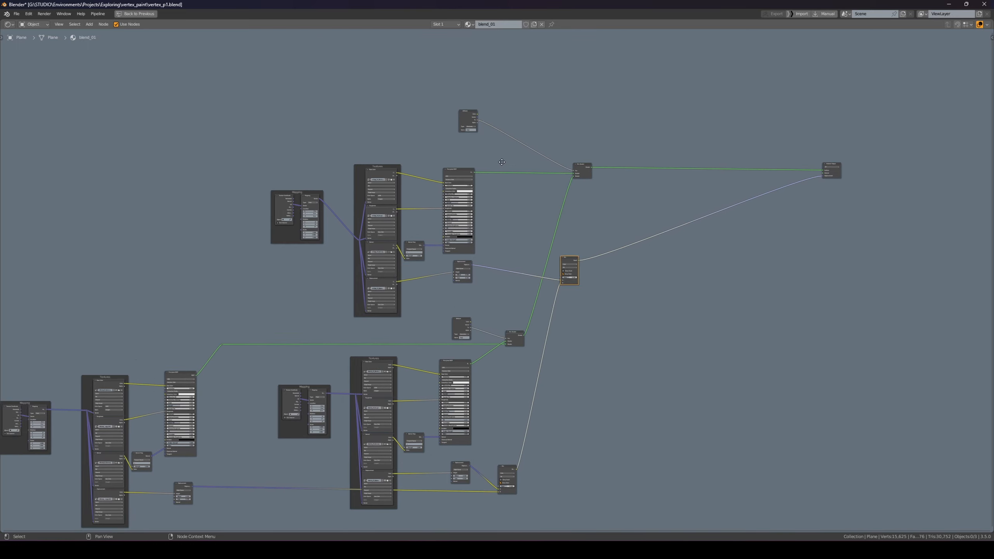
{"action": "left_click", "coordinate": [470, 138]}
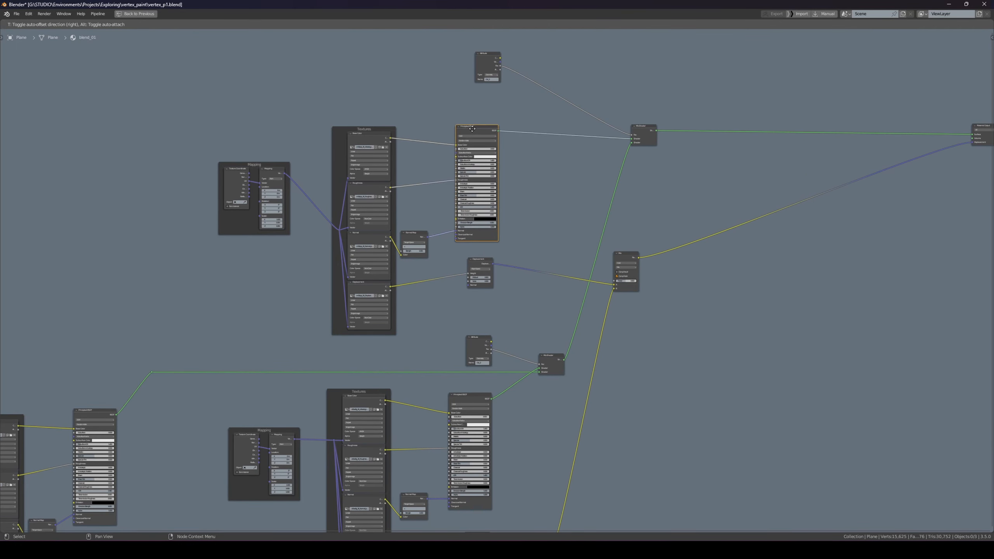
{"action": "scroll", "coordinate": [471, 131], "scroll_direction": "down", "scroll_amount": 3}
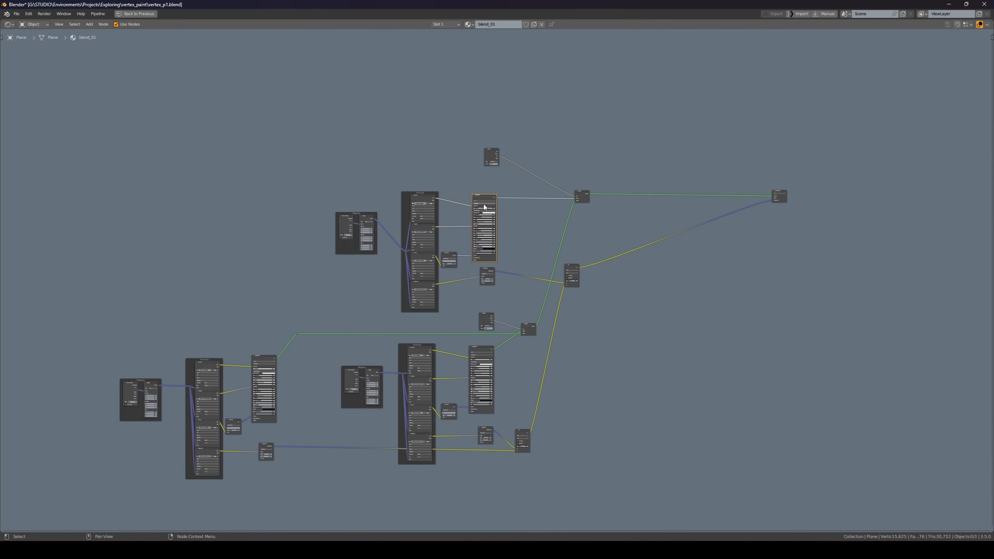
{"action": "left_click_drag", "start_coordinate": [300, 160], "coordinate": [443, 320]}
{"action": "middle_click_drag", "start_coordinate": [386, 357], "coordinate": [391, 267]}
{"action": "left_click_drag", "start_coordinate": [108, 245], "coordinate": [245, 424]}
{"action": "scroll", "coordinate": [386, 243], "scroll_direction": "up", "scroll_amount": 1}
{"action": "left_click_drag", "start_coordinate": [333, 249], "coordinate": [438, 388]}
{"action": "left_click", "coordinate": [580, 266]}
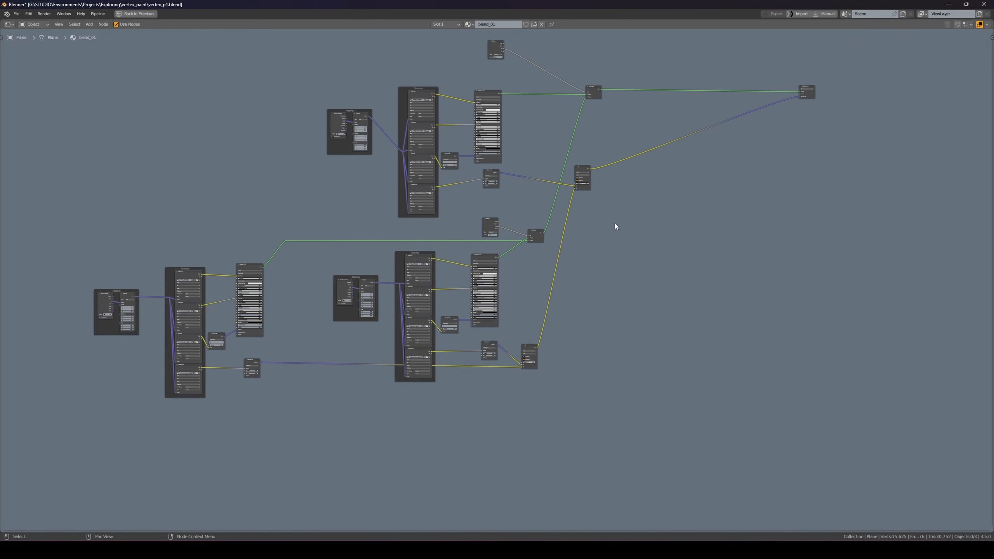
Compare the upper and lower texture setups with their attribute-driven Mix Shaders and displacement Mix nodes, checking the plane in between
{"action": "middle_click_drag", "start_coordinate": [615, 223], "coordinate": [577, 337]}
{"action": "scroll", "coordinate": [566, 295], "scroll_direction": "up", "scroll_amount": 6}
{"action": "middle_click_drag", "start_coordinate": [547, 169], "coordinate": [542, 213]}
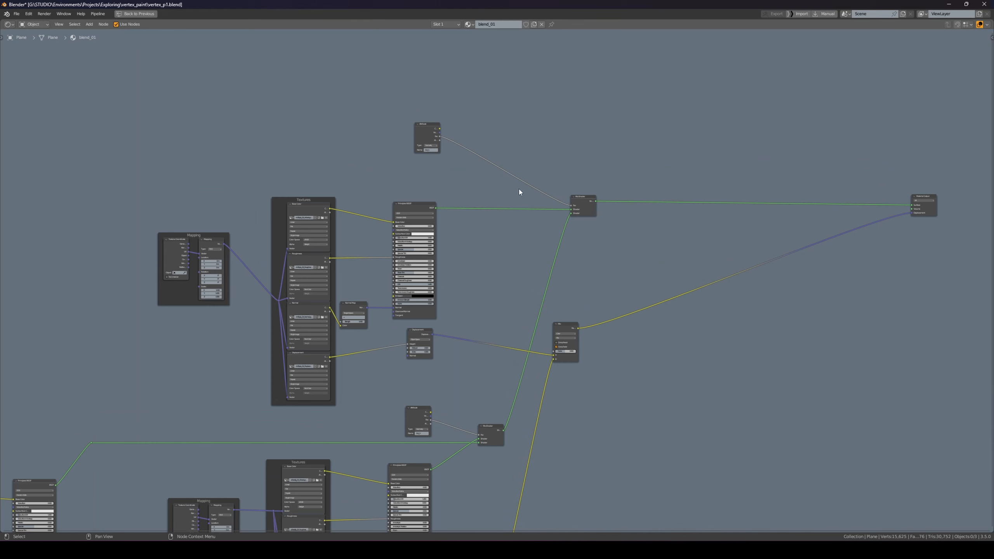
{"action": "middle_click_drag", "start_coordinate": [455, 207], "coordinate": [495, 127]}
{"action": "mouse_move", "coordinate": [276, 79]}
{"action": "left_mouse_down"}
{"action": "mouse_move", "coordinate": [406, 336]}
{"action": "mouse_move", "coordinate": [522, 330]}
{"action": "mouse_move", "coordinate": [525, 315]}
{"action": "left_mouse_up"}
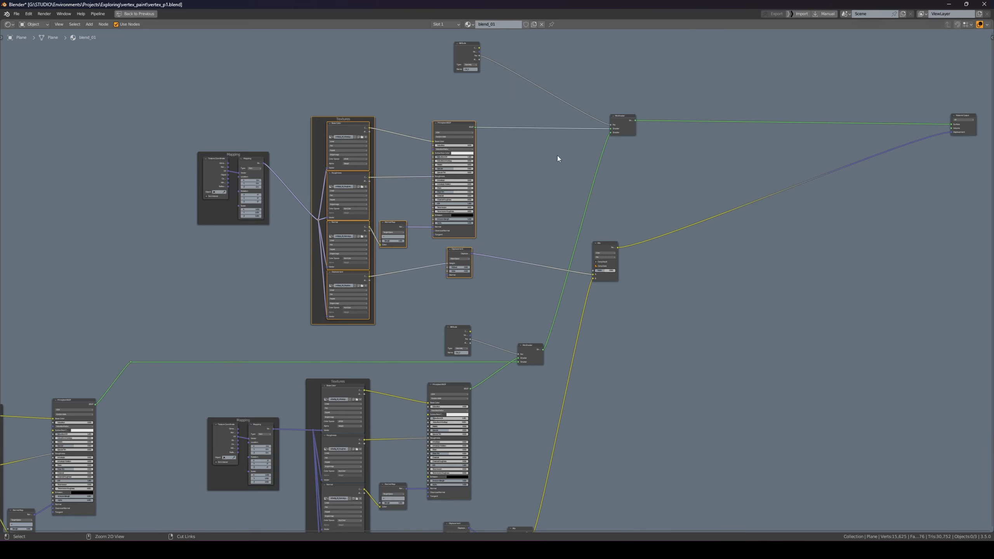
{"action": "key", "text": "ctrl+space"}
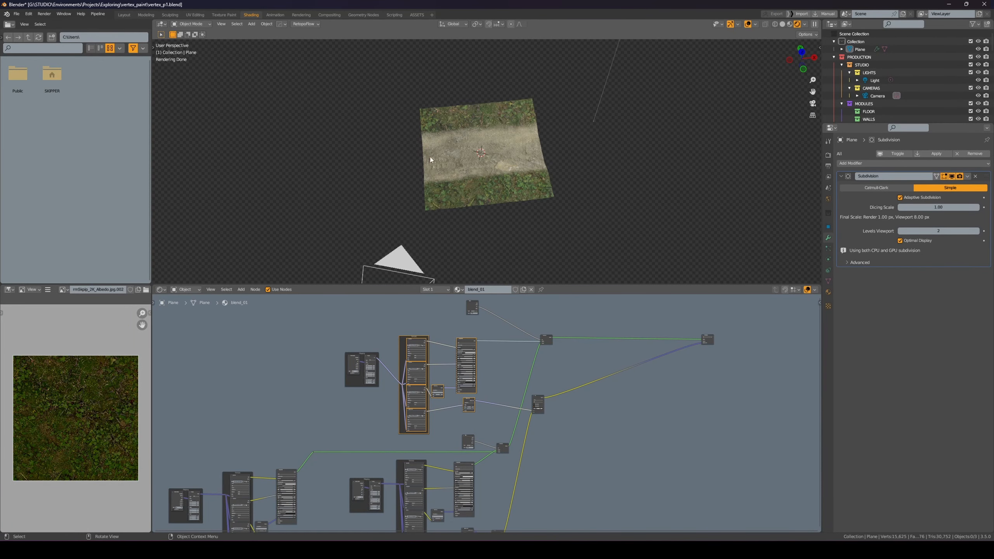
{"action": "key", "text": "ctrl+space"}
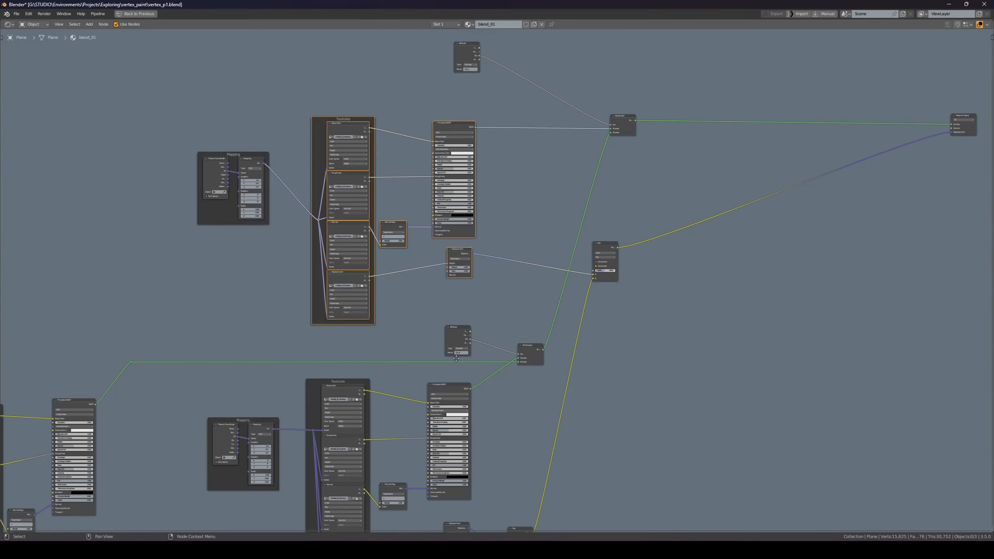
{"action": "middle_click_drag", "start_coordinate": [331, 378], "coordinate": [366, 203]}
{"action": "left_click_drag", "start_coordinate": [281, 199], "coordinate": [511, 350]}
{"action": "left_click", "coordinate": [655, 313]}
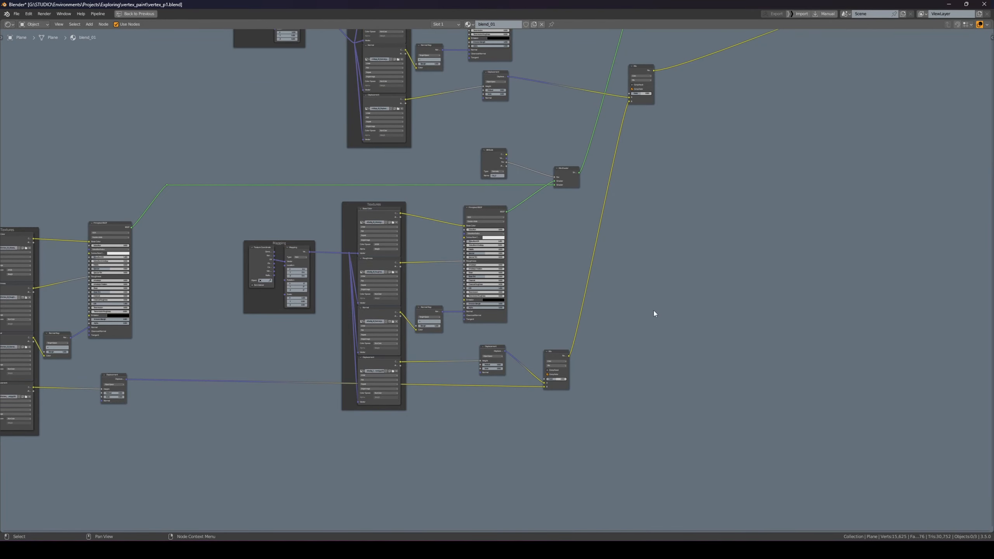
Inspect the two lower texture setups, then select their Mix Shader and the Attribute node driving its factor
{"action": "middle_click_drag", "start_coordinate": [369, 243], "coordinate": [639, 243]}
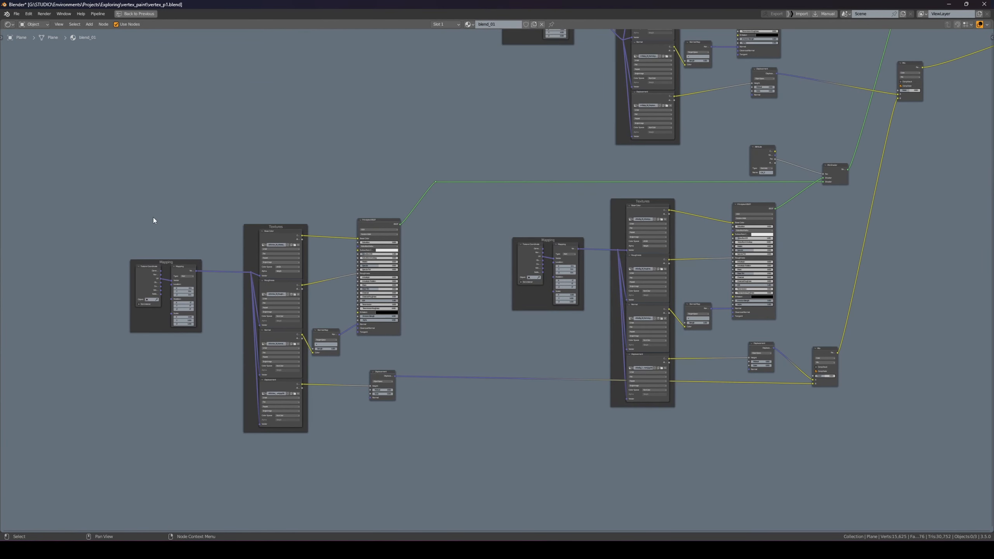
{"action": "left_click_drag", "start_coordinate": [116, 192], "coordinate": [430, 438]}
{"action": "left_click", "coordinate": [432, 304]}
{"action": "middle_click_drag", "start_coordinate": [455, 244], "coordinate": [388, 271]}
{"action": "middle_click_drag", "start_coordinate": [754, 176], "coordinate": [577, 187]}
{"action": "scroll", "coordinate": [479, 333], "scroll_direction": "up", "scroll_amount": 6}
{"action": "left_click", "coordinate": [569, 218]}
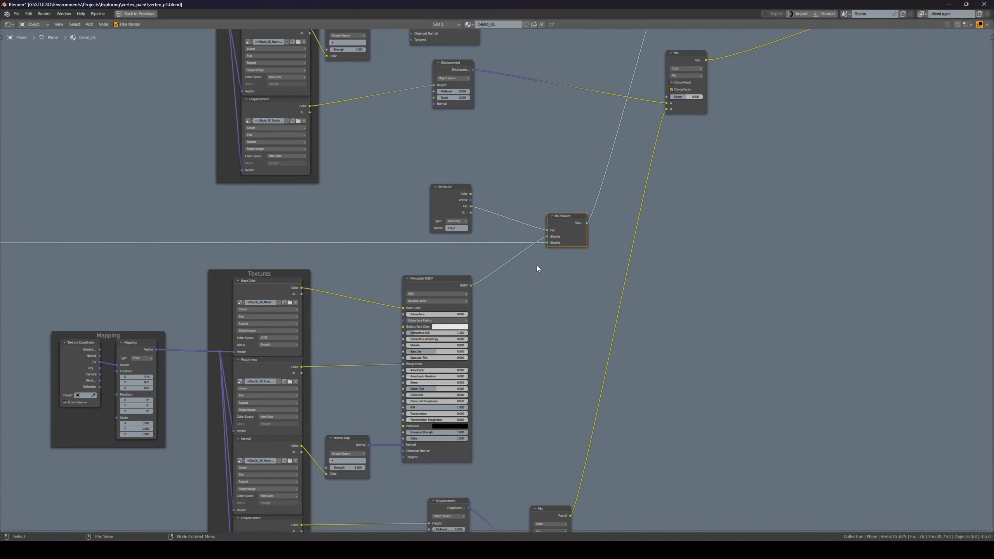
{"action": "left_click", "coordinate": [442, 193]}
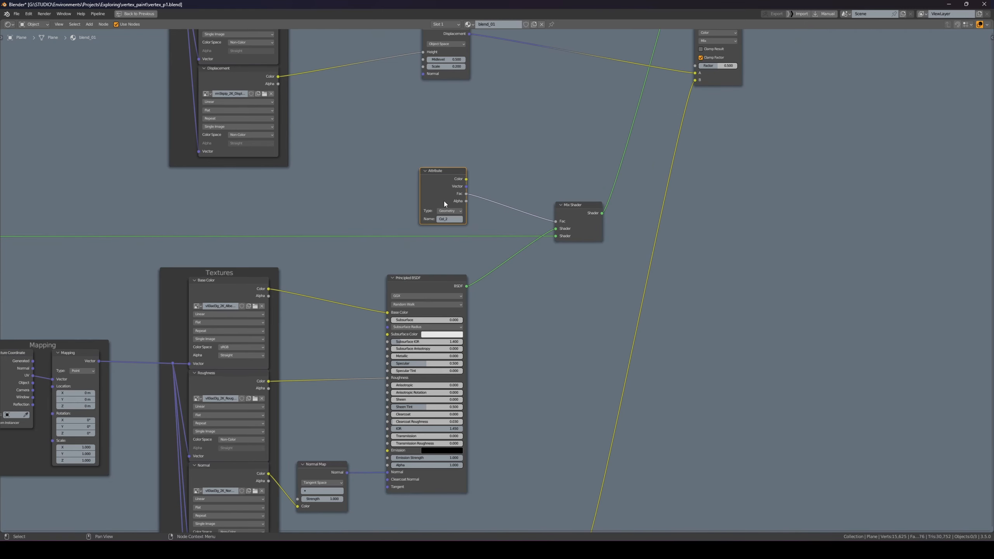
Trace the upper texture setup into the final Mix Shader and select the Attribute node that controls its factor
{"action": "scroll", "coordinate": [444, 201], "scroll_direction": "down", "scroll_amount": 4}
{"action": "middle_click_drag", "start_coordinate": [532, 289], "coordinate": [652, 222]}
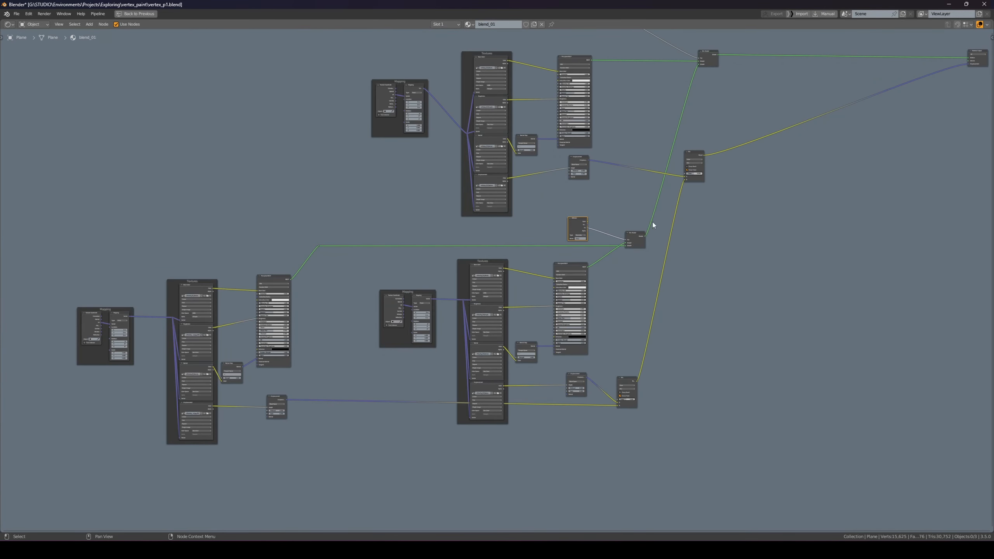
{"action": "scroll", "coordinate": [519, 169], "scroll_direction": "up", "scroll_amount": 4}
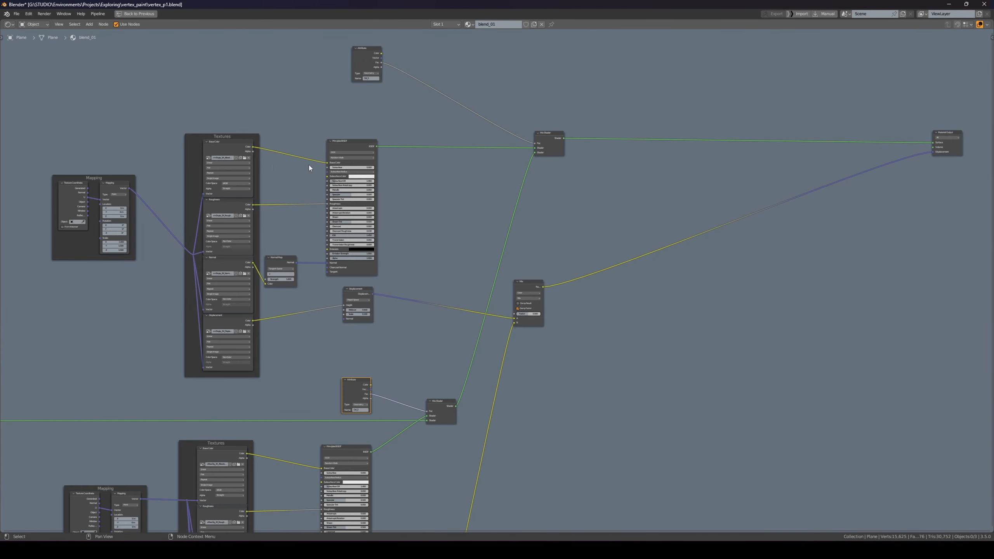
{"action": "scroll", "coordinate": [580, 155], "scroll_direction": "down", "scroll_amount": 2}
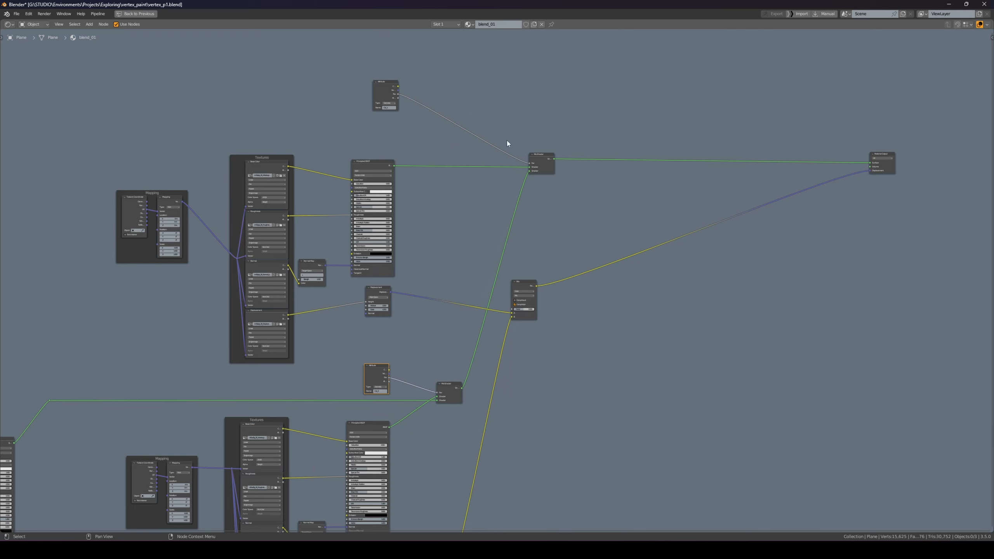
{"action": "scroll", "coordinate": [507, 140], "scroll_direction": "up", "scroll_amount": 4}
{"action": "middle_click_drag", "start_coordinate": [395, 100], "coordinate": [440, 210]}
{"action": "left_click", "coordinate": [386, 121]}
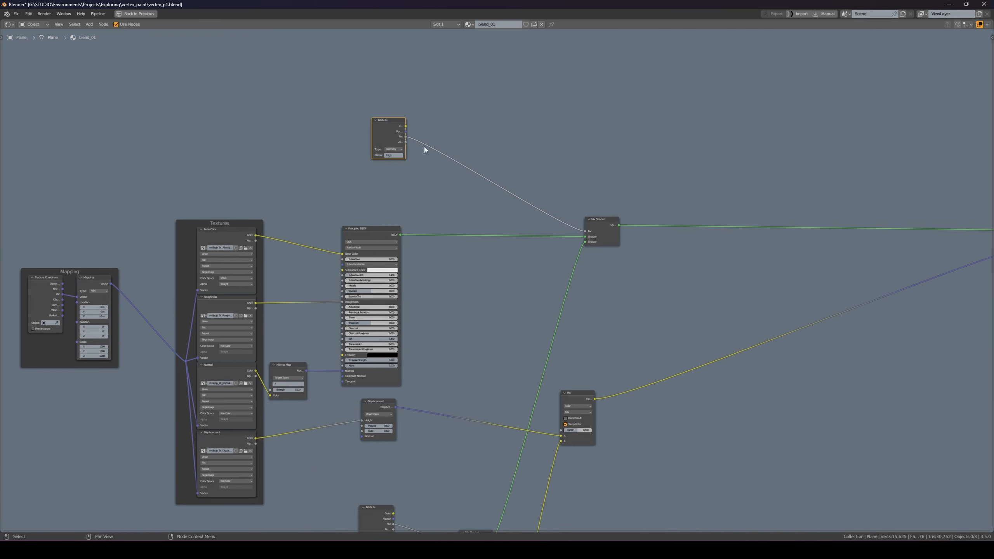
{"action": "scroll", "coordinate": [556, 183], "scroll_direction": "down", "scroll_amount": 1}
Restore the full Shading layout and examine the rendered path and grass blend on the plane from several angles
{"action": "key", "text": "ctrl+space"}
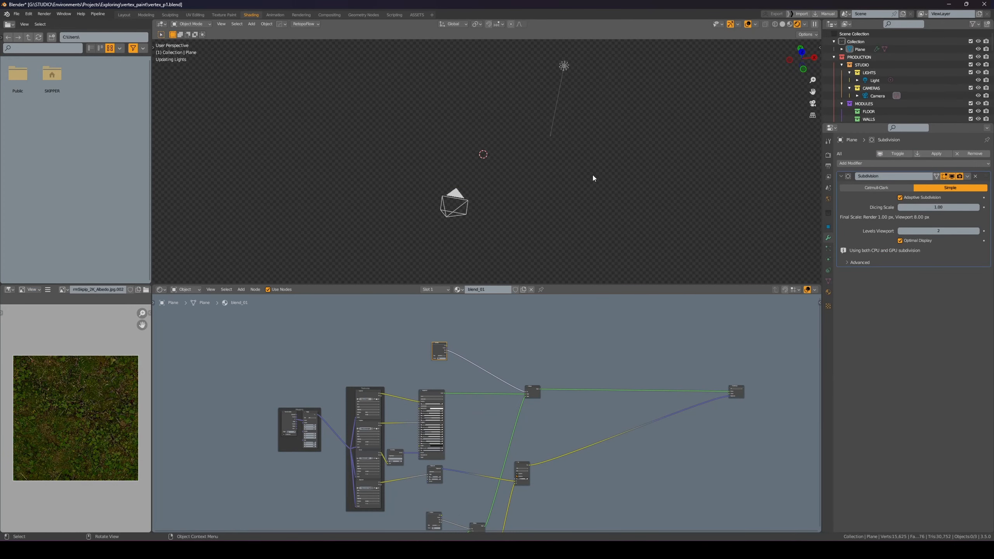
{"action": "scroll", "coordinate": [551, 148], "scroll_direction": "up", "scroll_amount": 3}
{"action": "scroll", "coordinate": [547, 150], "scroll_direction": "up", "scroll_amount": 2}
{"action": "middle_click_drag", "start_coordinate": [551, 148], "coordinate": [559, 165]}
{"action": "scroll", "coordinate": [545, 152], "scroll_direction": "up", "scroll_amount": 2}
{"action": "scroll", "coordinate": [559, 165], "scroll_direction": "down", "scroll_amount": 2}
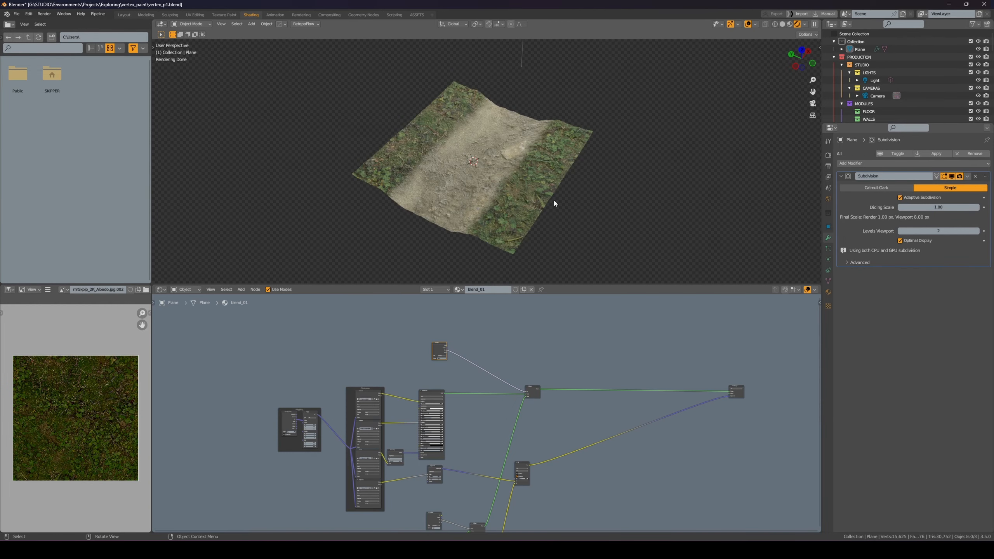
{"action": "middle_click_drag", "start_coordinate": [554, 203], "coordinate": [543, 195]}
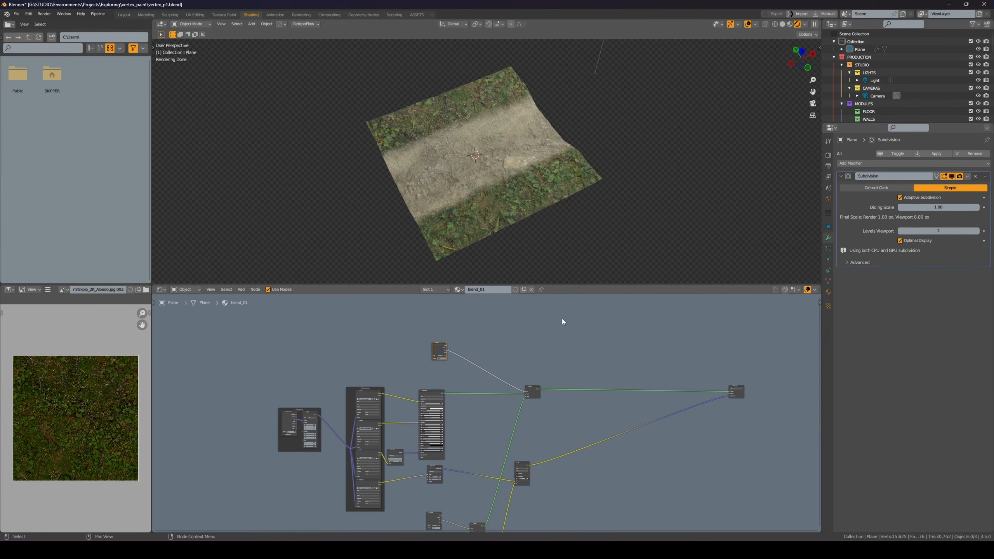
{"action": "scroll", "coordinate": [498, 322], "scroll_direction": "up", "scroll_amount": 1}
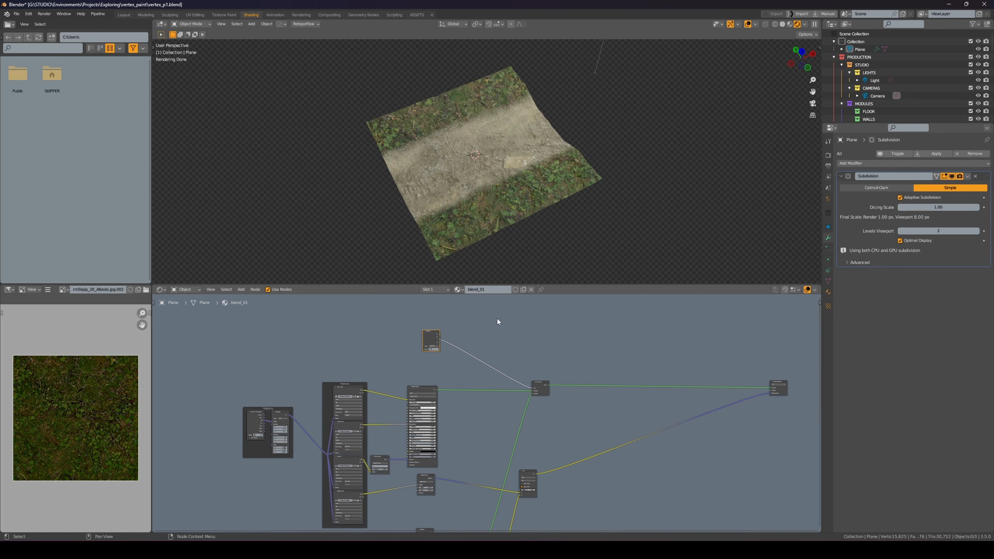
{"action": "scroll", "coordinate": [434, 347], "scroll_direction": "up", "scroll_amount": 1}
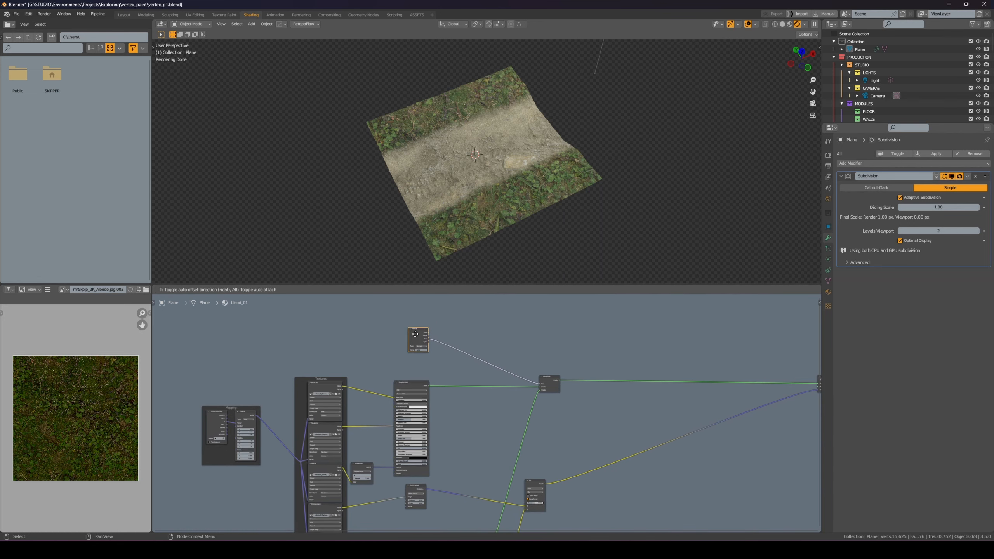
{"action": "middle_click_drag", "start_coordinate": [468, 218], "coordinate": [523, 175]}
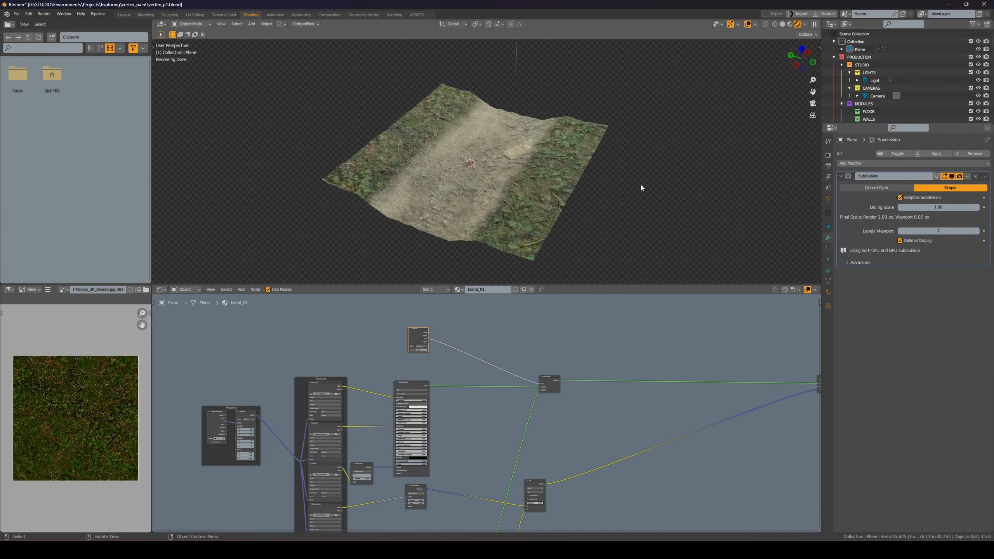
{"action": "middle_click_drag", "start_coordinate": [625, 183], "coordinate": [687, 189]}
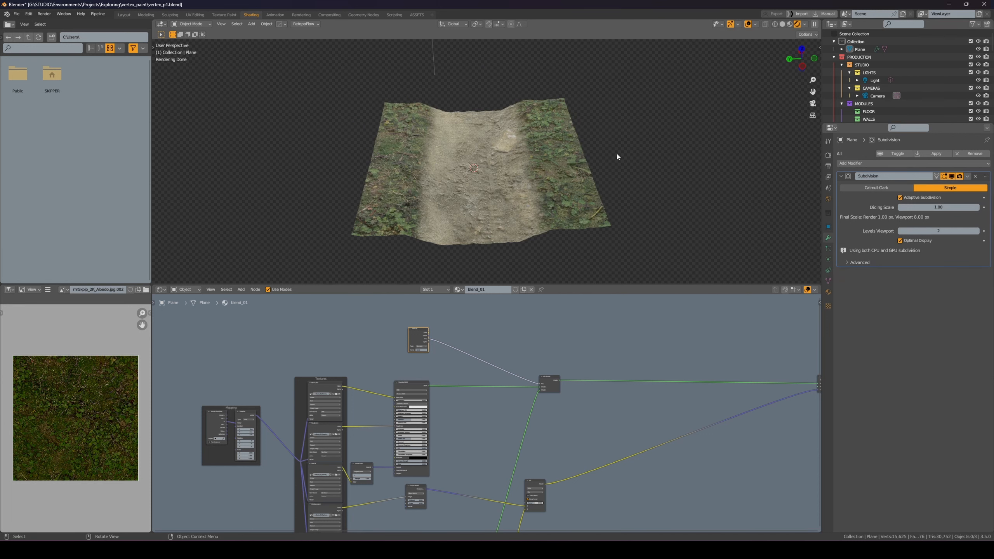
{"action": "middle_click_drag", "start_coordinate": [581, 164], "coordinate": [536, 170]}
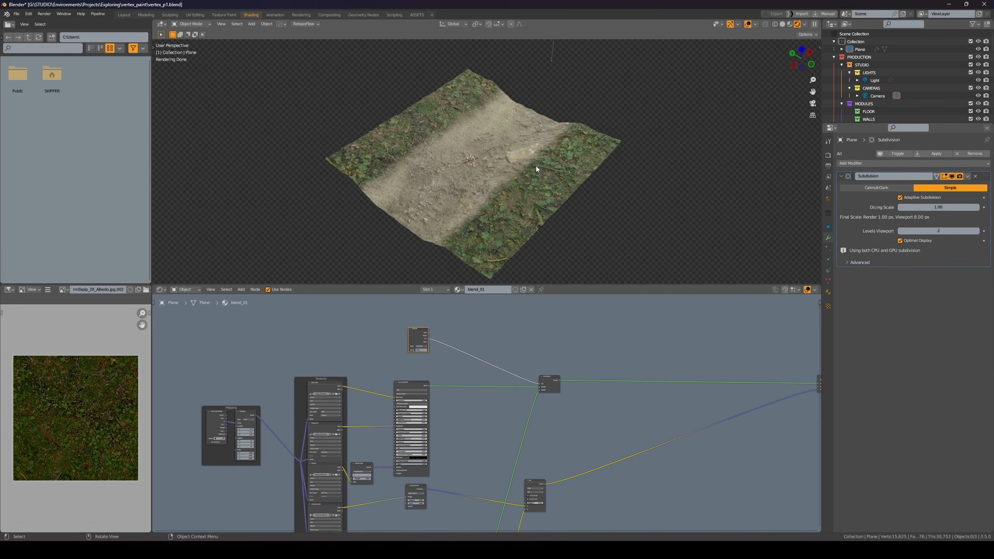
{"action": "middle_click_drag", "start_coordinate": [456, 138], "coordinate": [473, 153]}
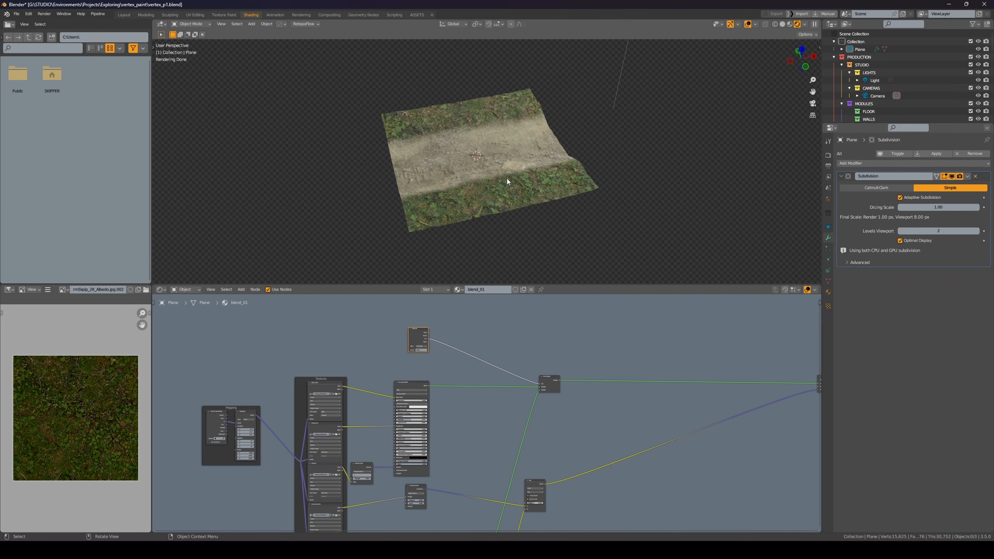
{"action": "scroll", "coordinate": [517, 179], "scroll_direction": "up", "scroll_amount": 2}
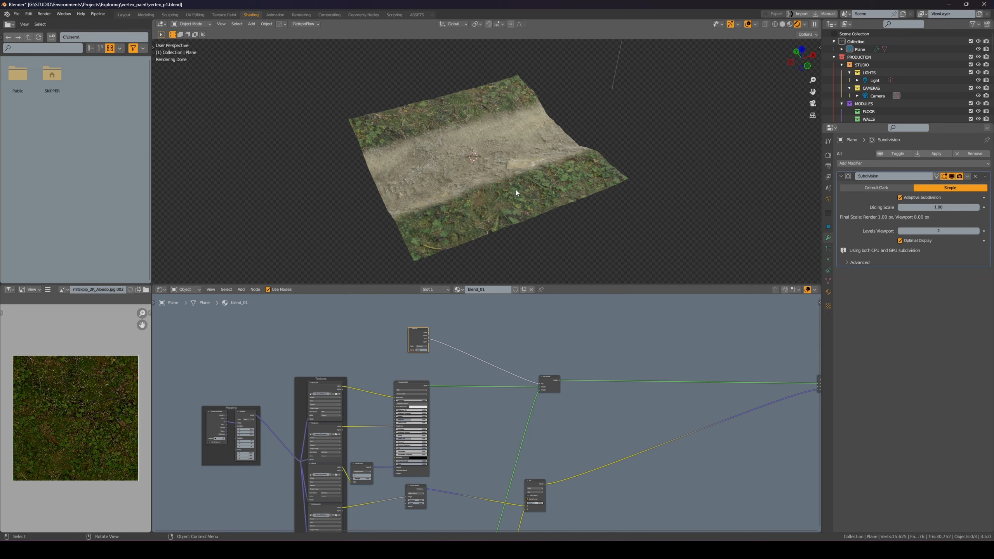
{"action": "scroll", "coordinate": [562, 341], "scroll_direction": "down", "scroll_amount": 3}
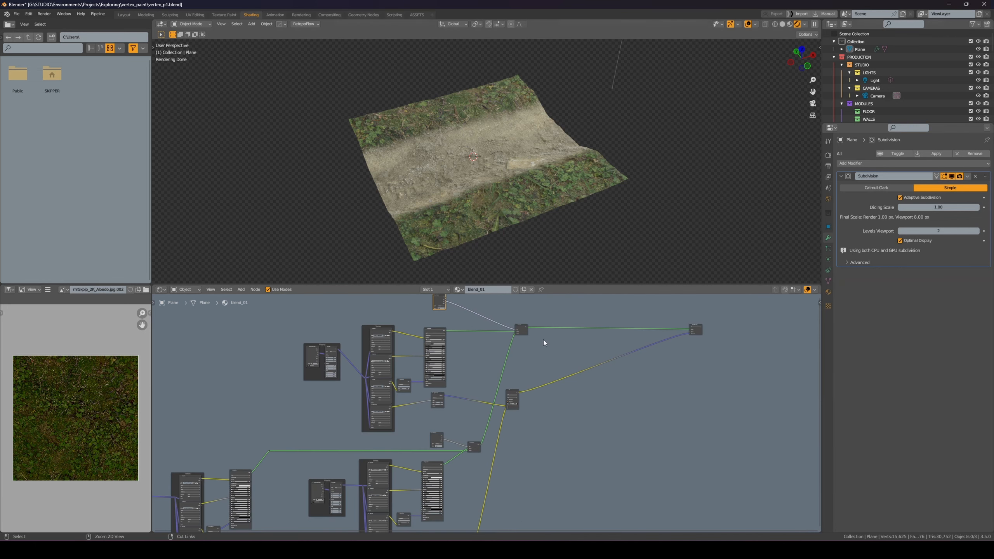
Maximize the node editor and review the complete blend_01 tree with all three texture setups framed together
{"action": "key", "text": "ctrl+space"}
{"action": "scroll", "coordinate": [541, 323], "scroll_direction": "down", "scroll_amount": 7}
{"action": "middle_click_drag", "start_coordinate": [531, 318], "coordinate": [596, 269]}
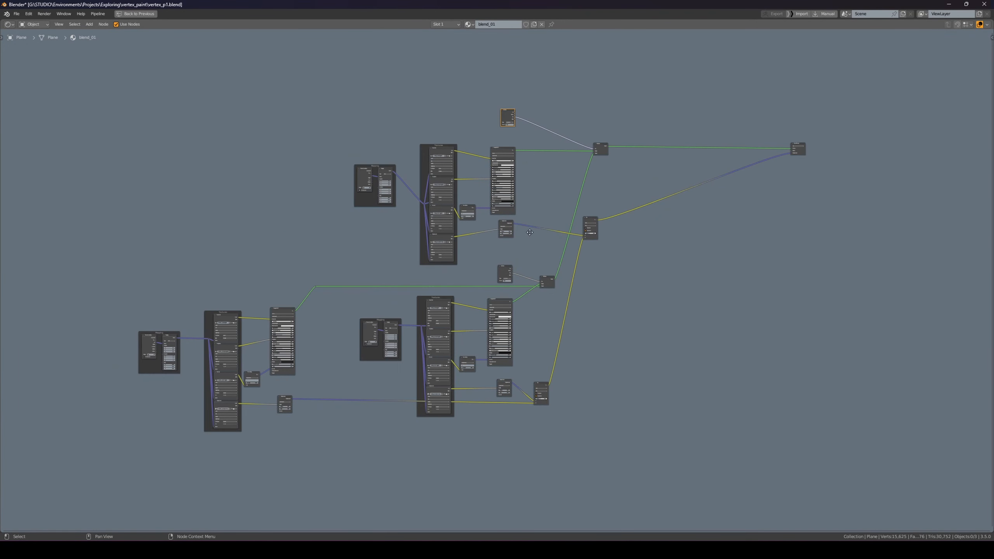
{"action": "middle_click_drag", "start_coordinate": [529, 232], "coordinate": [594, 230]}
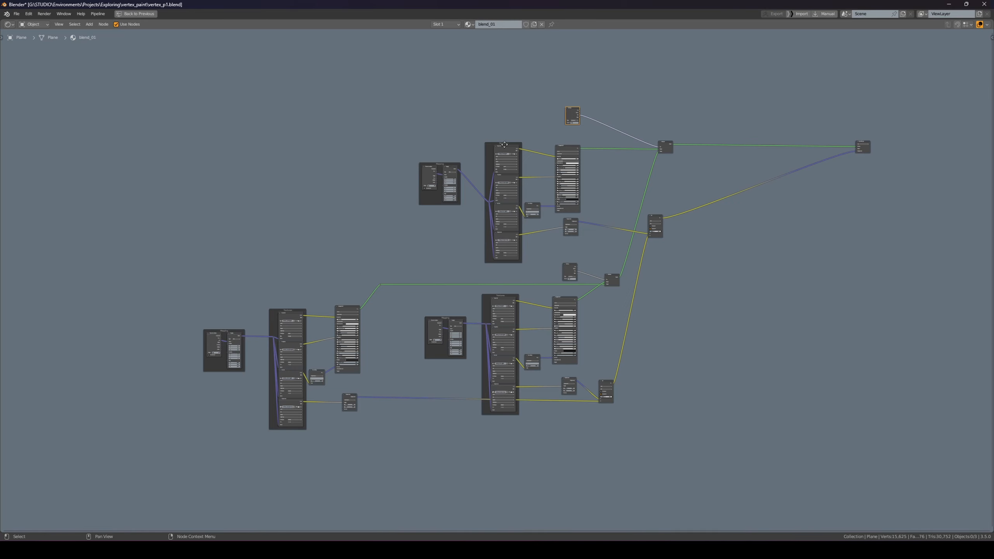
{"action": "middle_click_drag", "start_coordinate": [503, 142], "coordinate": [448, 163]}
{"action": "scroll", "coordinate": [449, 161], "scroll_direction": "up", "scroll_amount": 2}
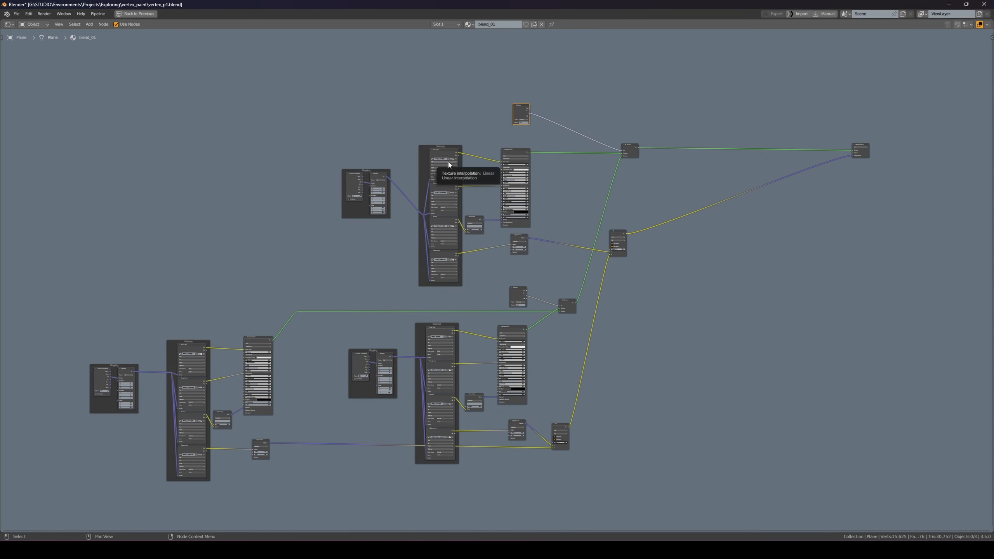